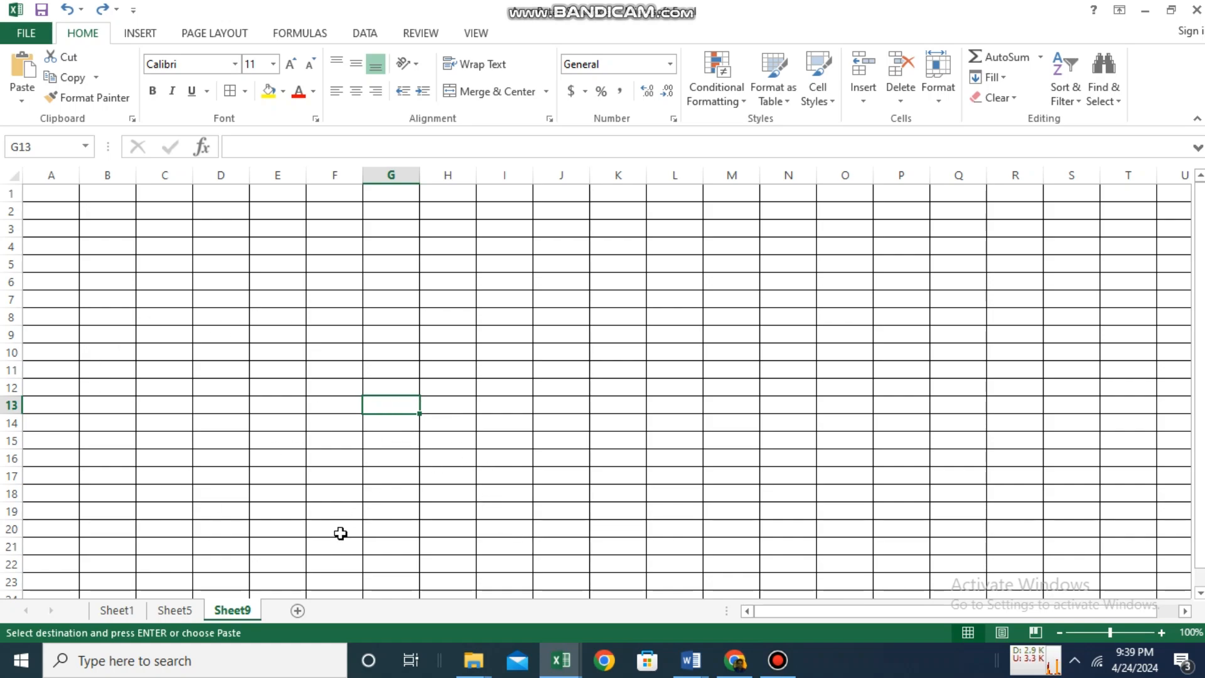
Switch to the Attendance BV 2024 workbook and view the Class 5B student list for April-2024
{"action": "left_click", "coordinate": [561, 660]}
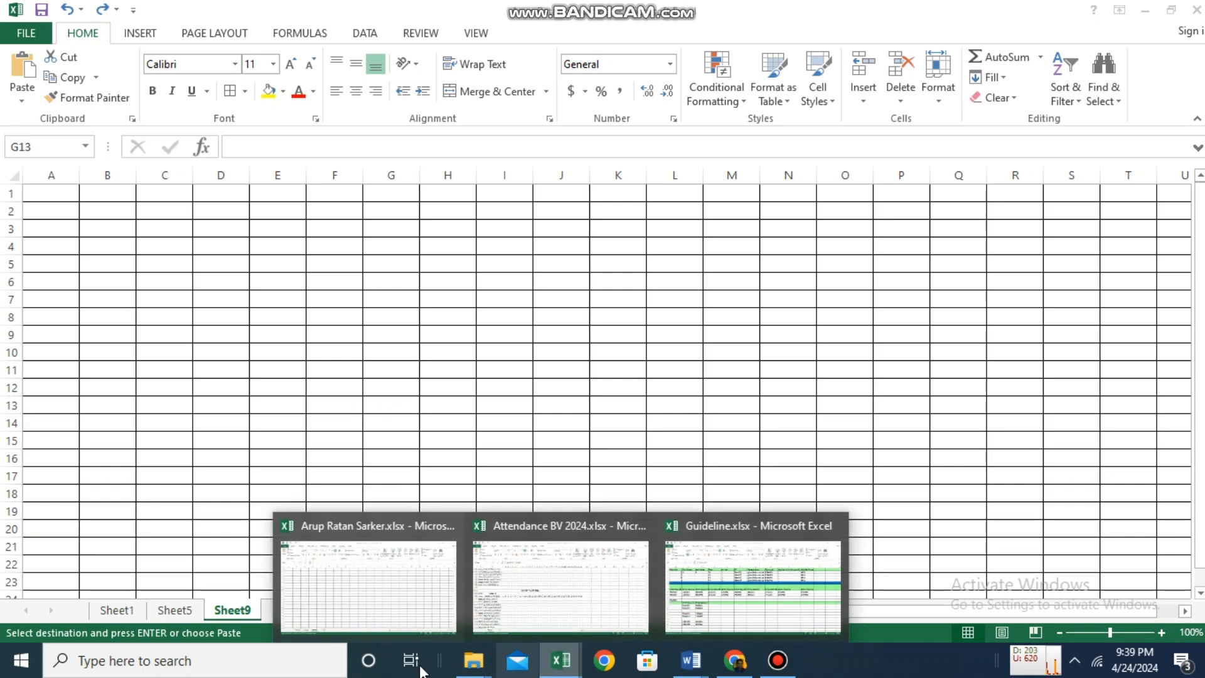
{"action": "left_click", "coordinate": [567, 585]}
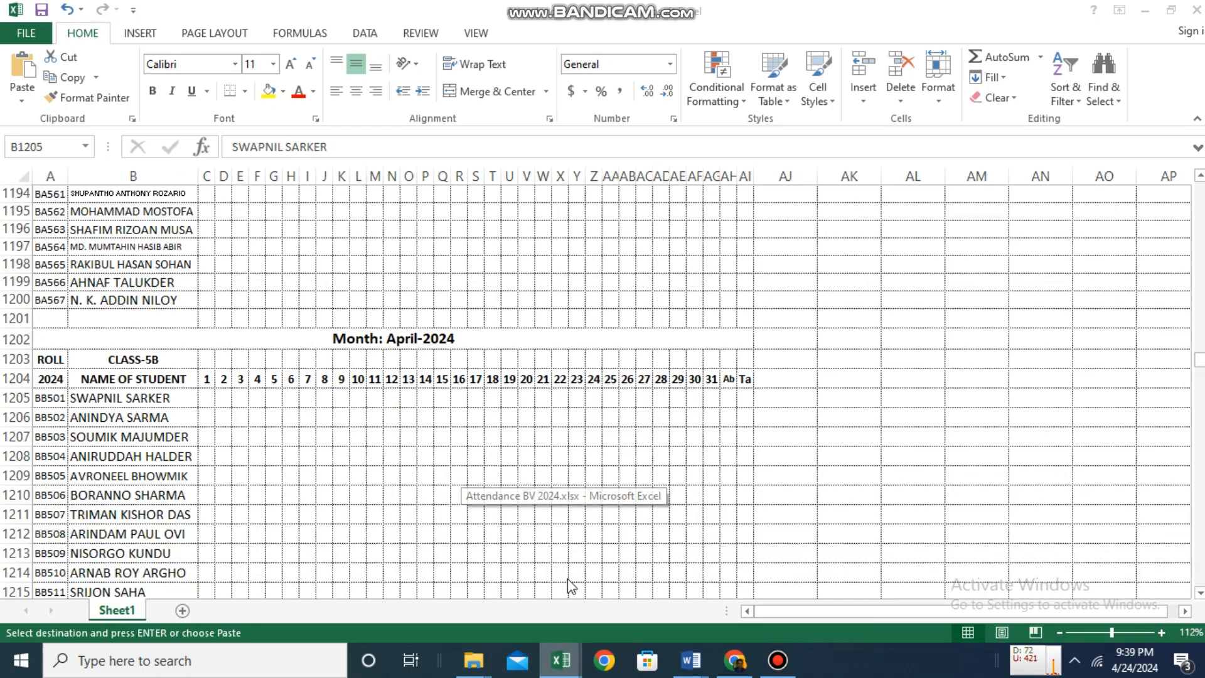
{"action": "scroll", "coordinate": [510, 506], "scroll_direction": "down", "scroll_amount": 3}
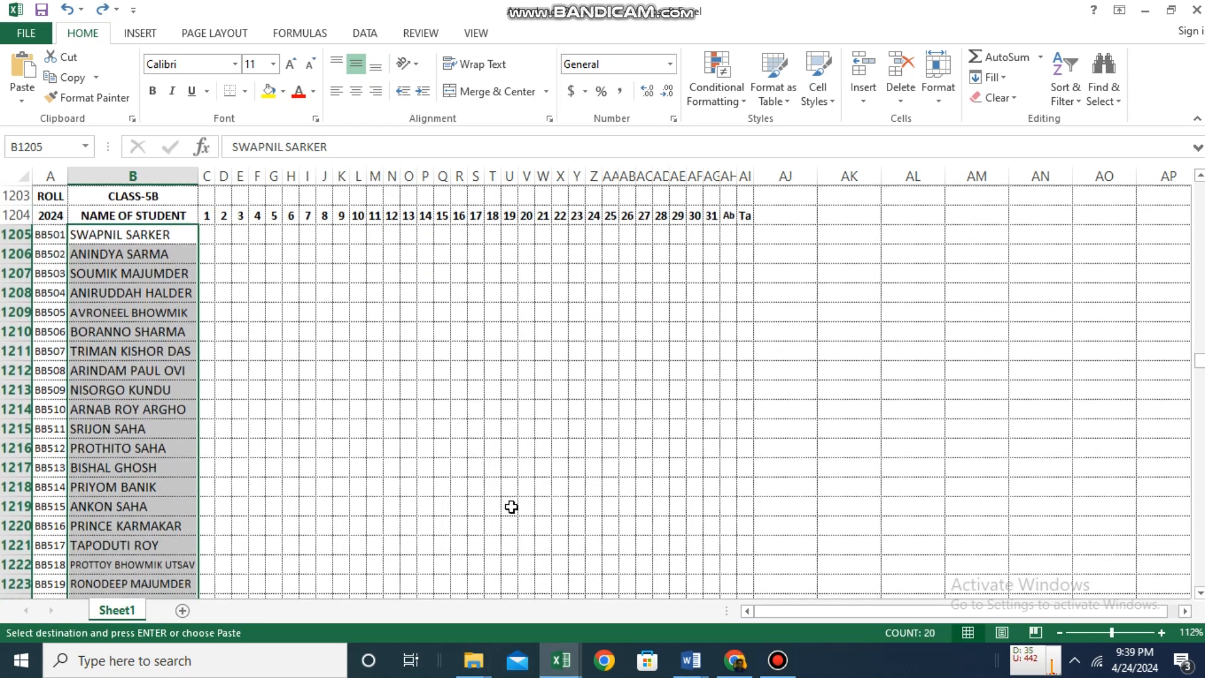
Copy the header and sample rows A1:J5, Class Roll through Mobile Phone, from the Guideline workbook
{"action": "left_click", "coordinate": [560, 660]}
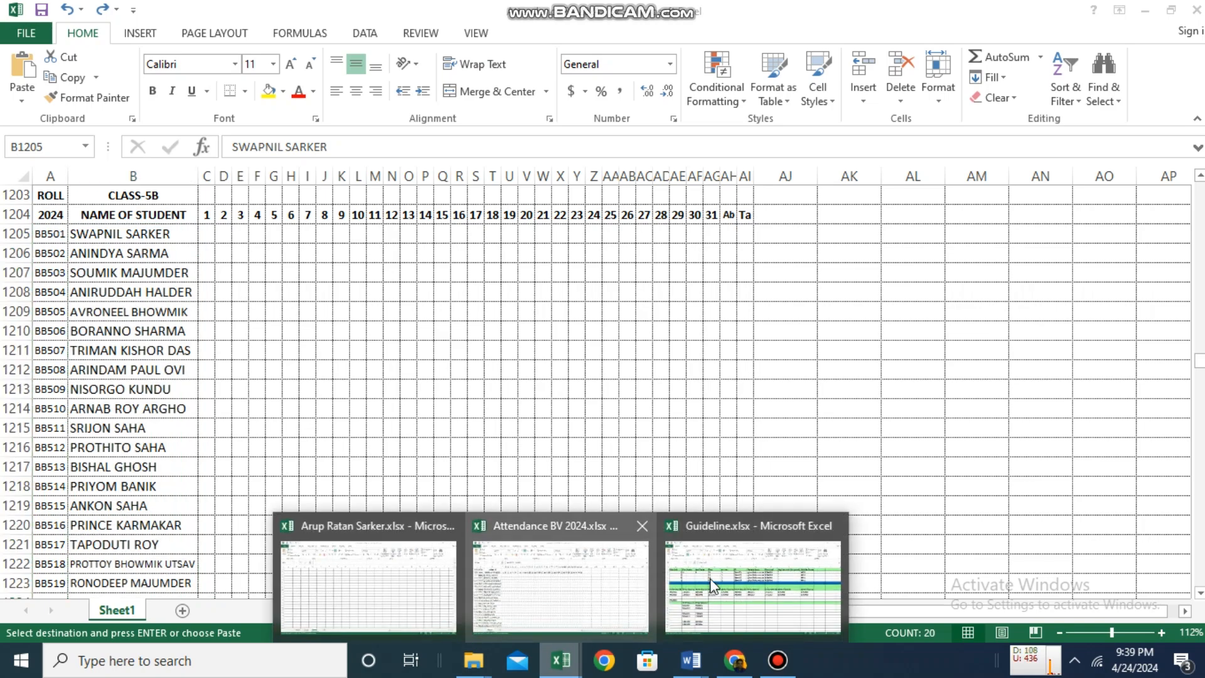
{"action": "left_click", "coordinate": [721, 580]}
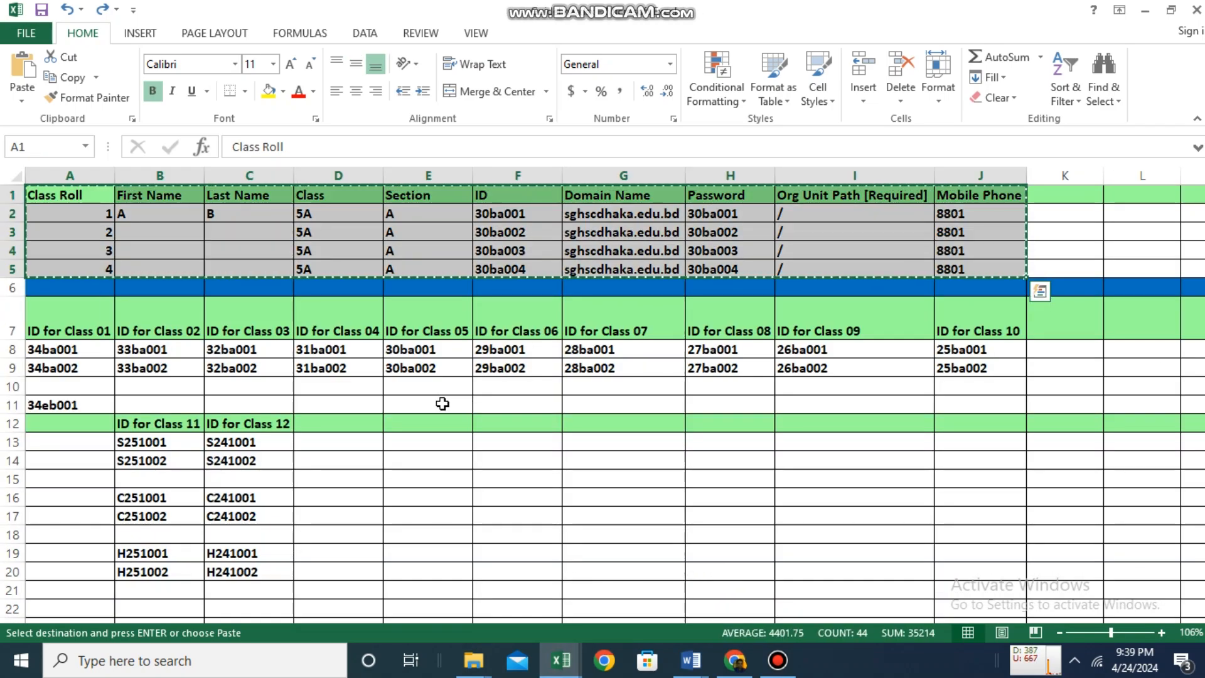
{"action": "left_click", "coordinate": [412, 381]}
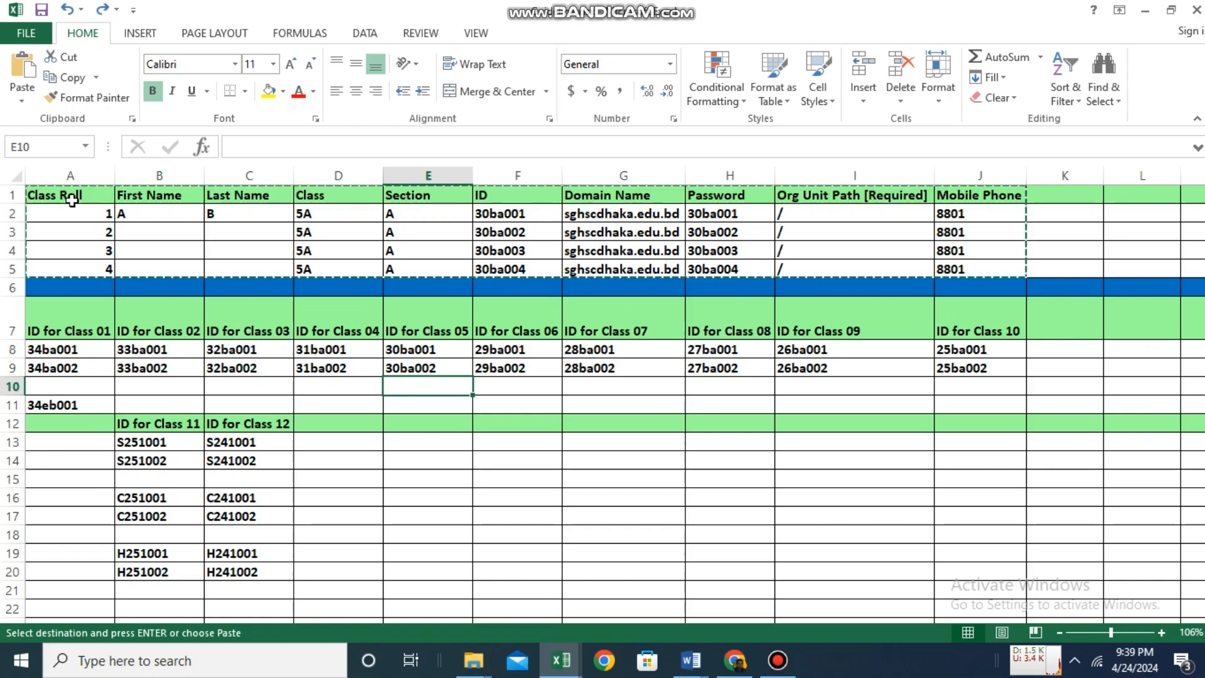
{"action": "left_click_drag", "start_coordinate": [69, 197], "coordinate": [403, 241]}
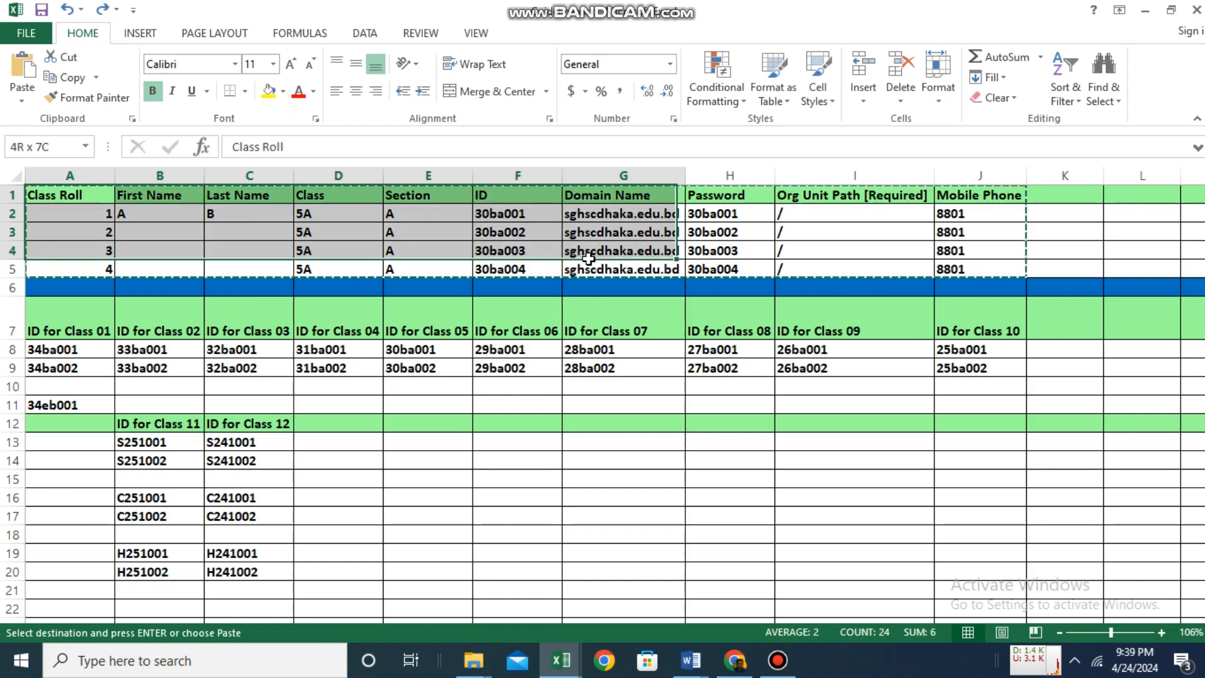
{"action": "left_click_drag", "start_coordinate": [588, 257], "coordinate": [965, 262]}
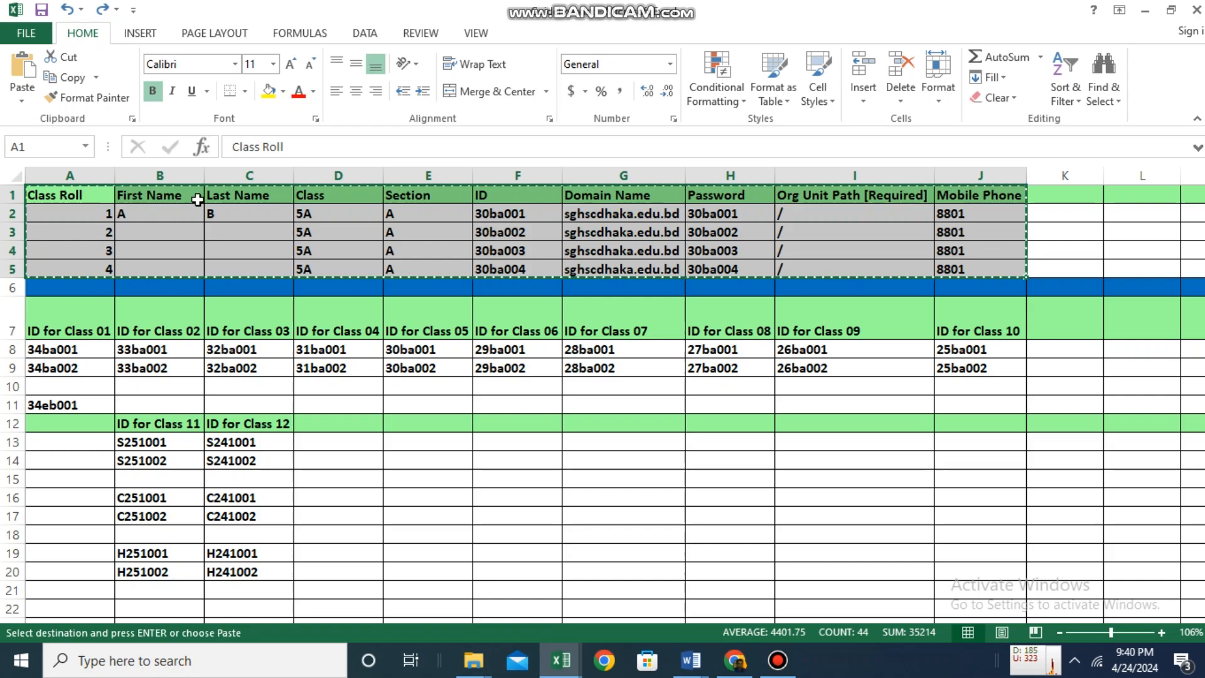
{"action": "right_click", "coordinate": [154, 216]}
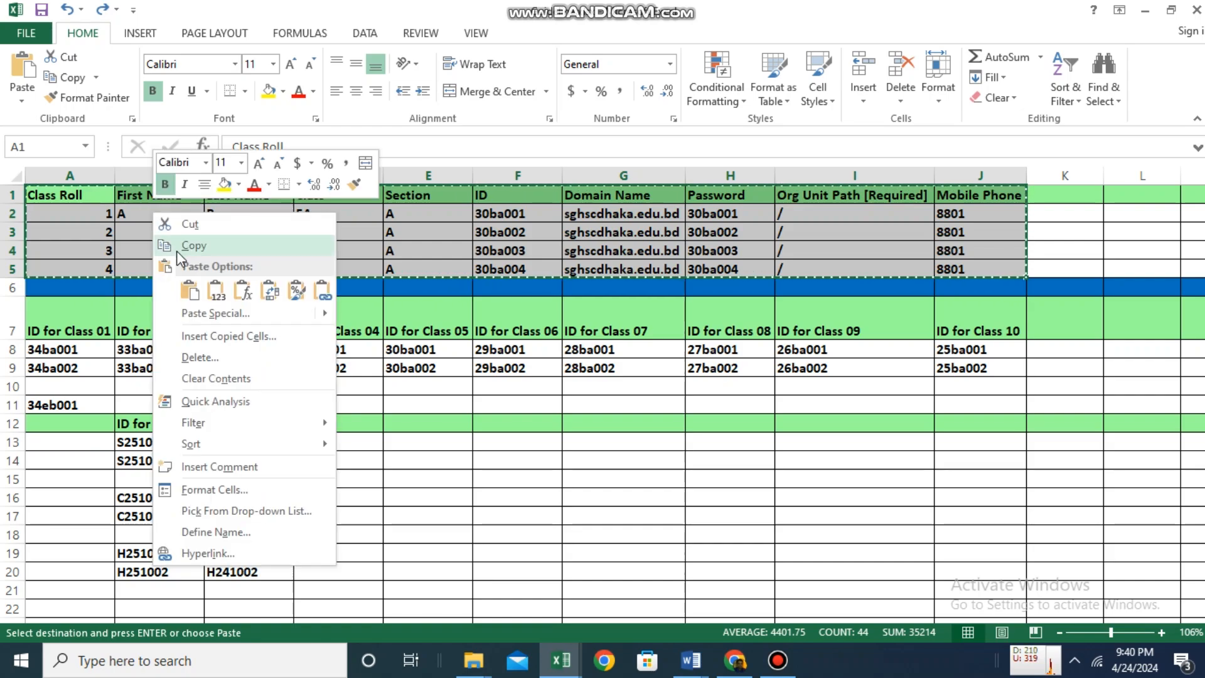
{"action": "key", "text": "Escape"}
Paste the copied template table with its formatting at cell A1 of the blank Sheet9 in the other open workbook
{"action": "left_click", "coordinate": [563, 666]}
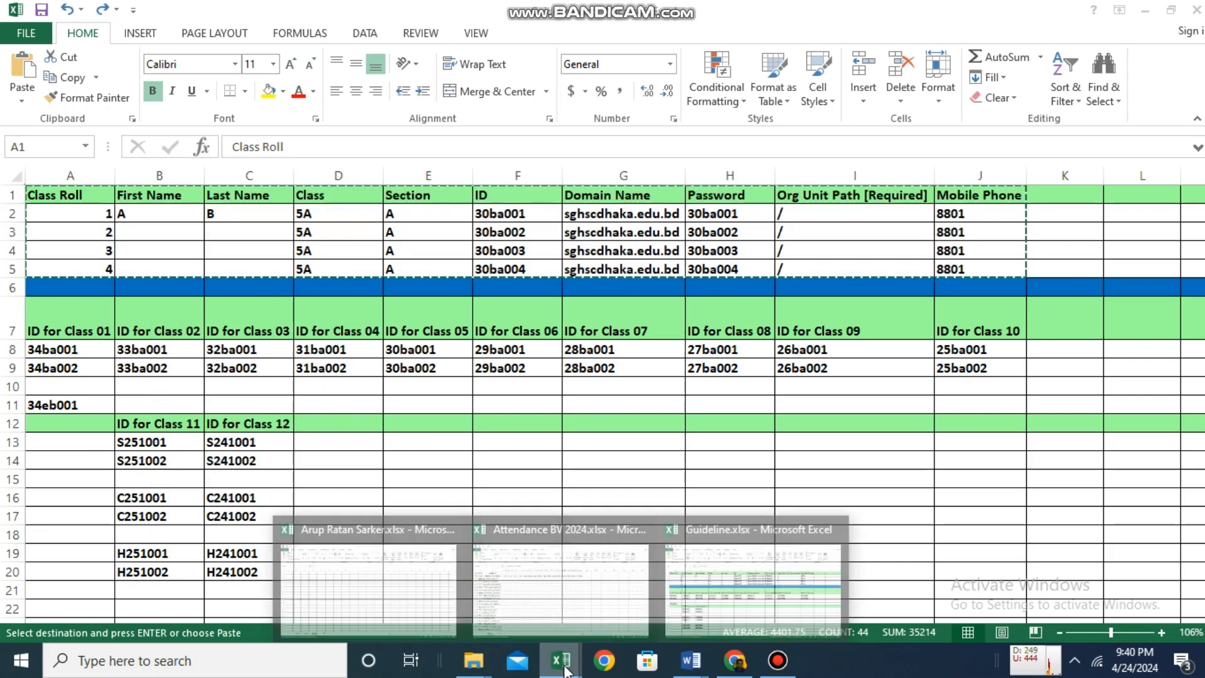
{"action": "left_click", "coordinate": [344, 582]}
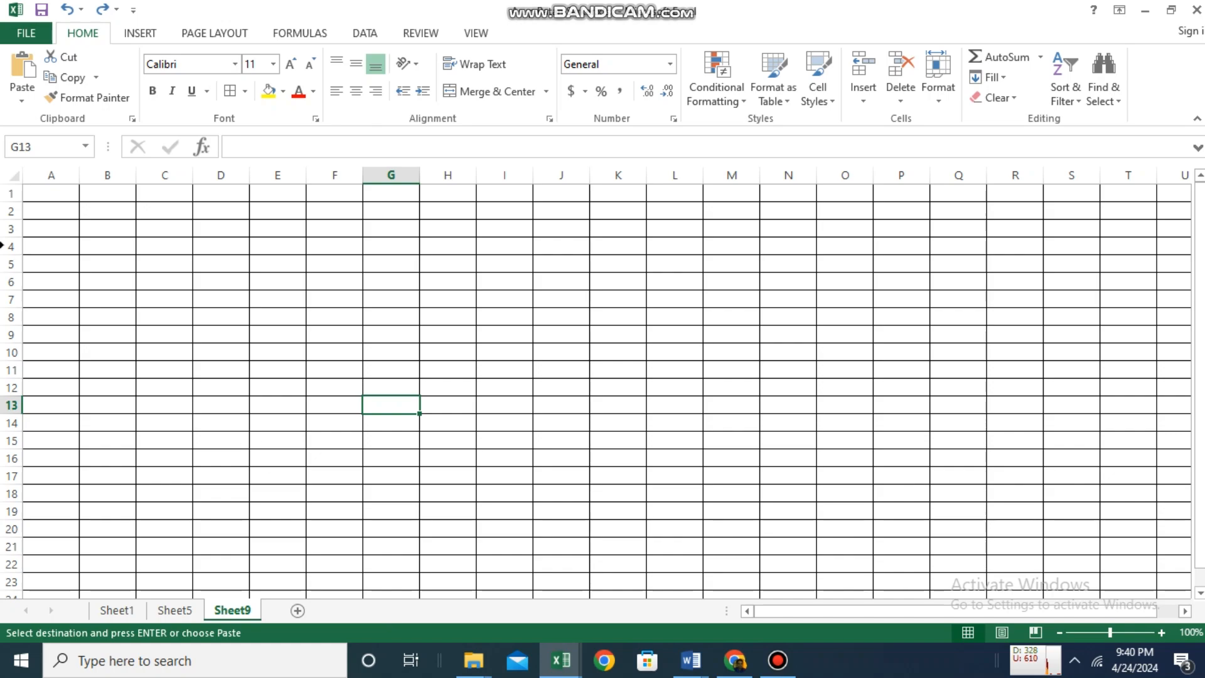
{"action": "right_click", "coordinate": [50, 195]}
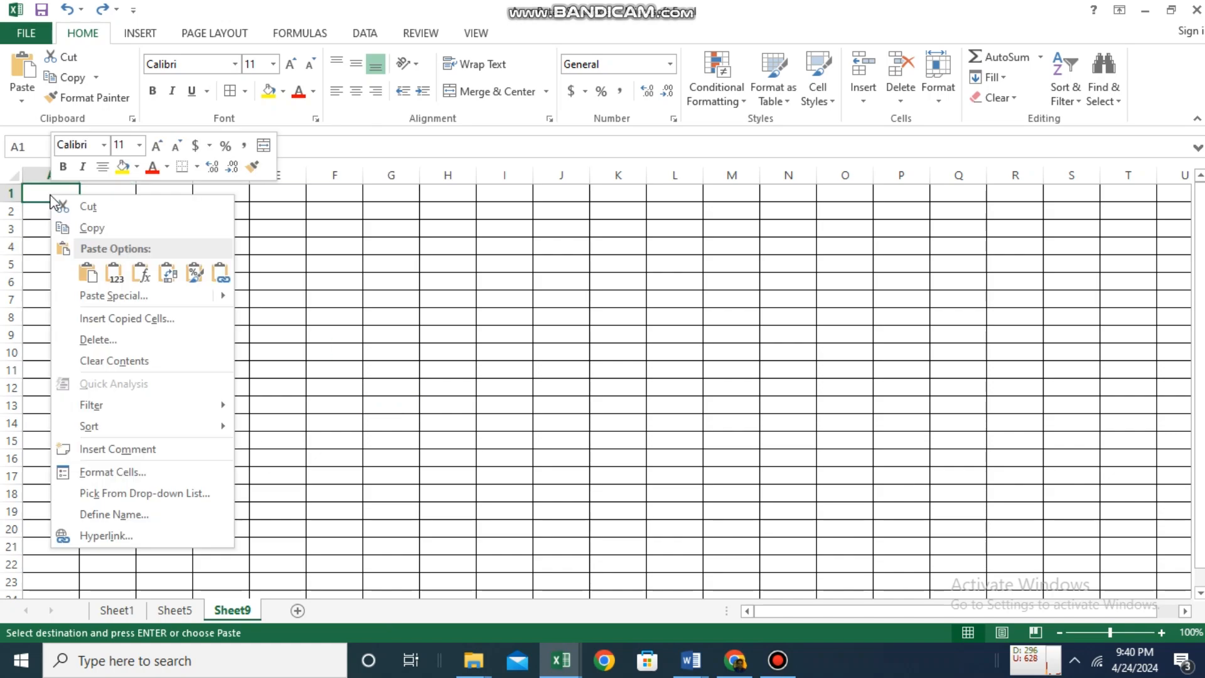
{"action": "left_click", "coordinate": [85, 271]}
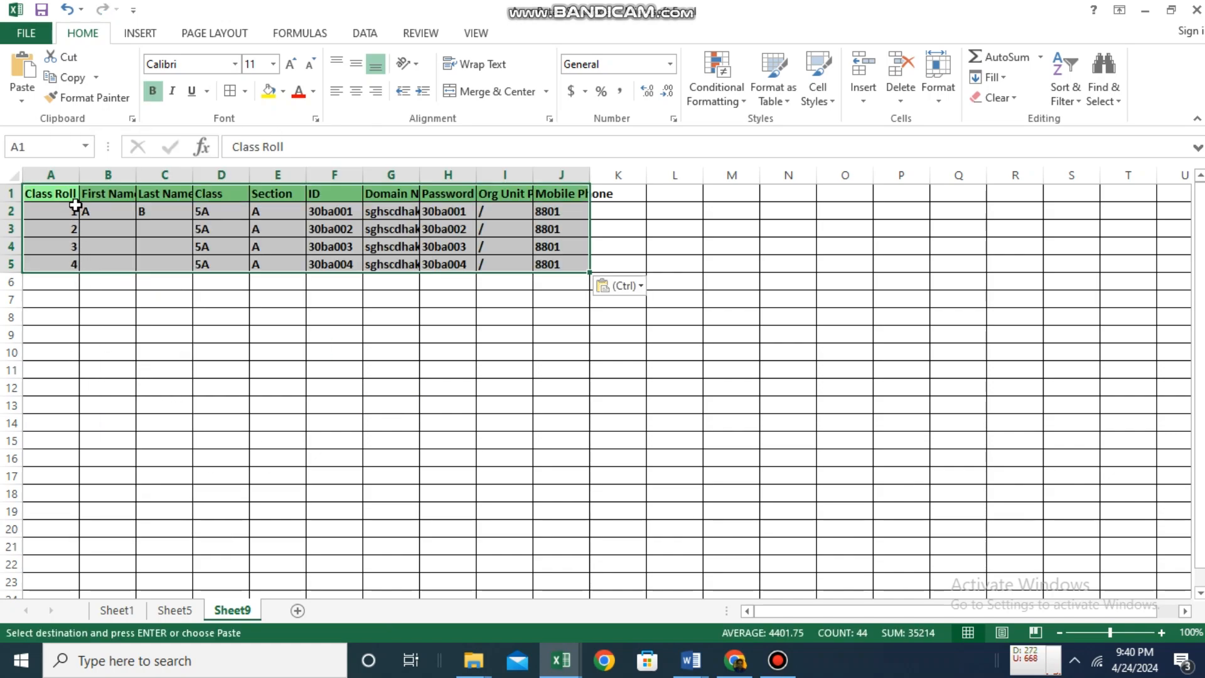
Fit the Class Roll, First Name and Last Name columns to their contents and widen the Class column
{"action": "double_click", "coordinate": [80, 174]}
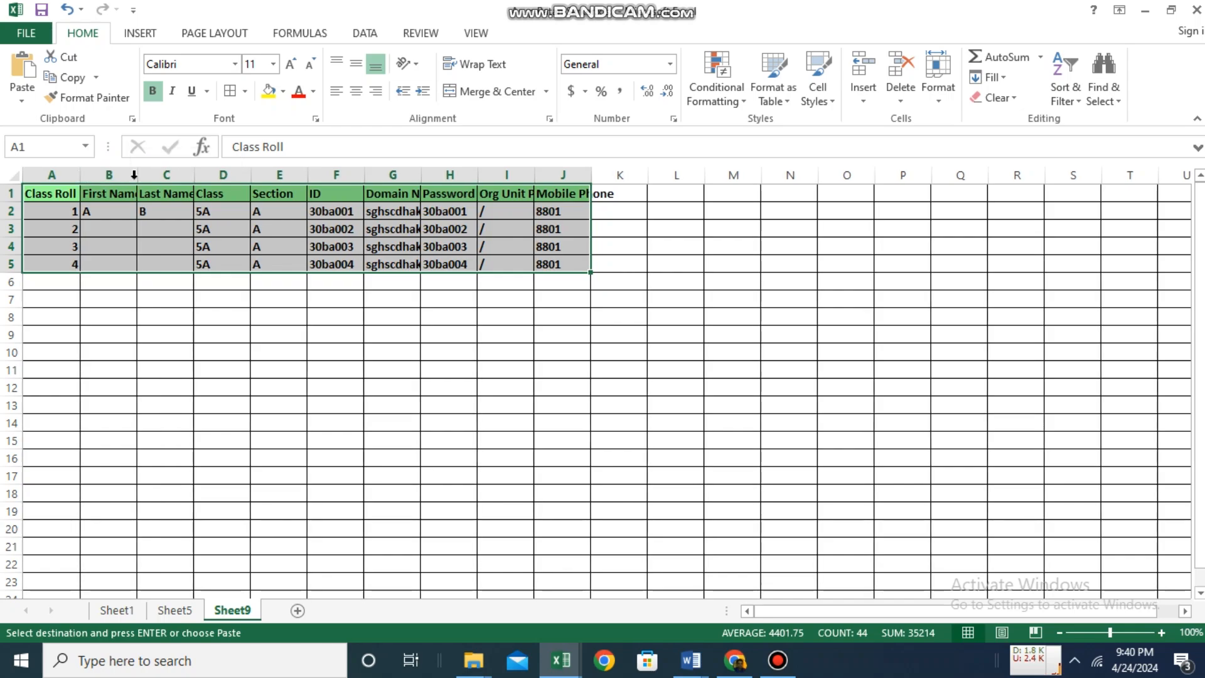
{"action": "double_click", "coordinate": [133, 176]}
{"action": "double_click", "coordinate": [202, 176]}
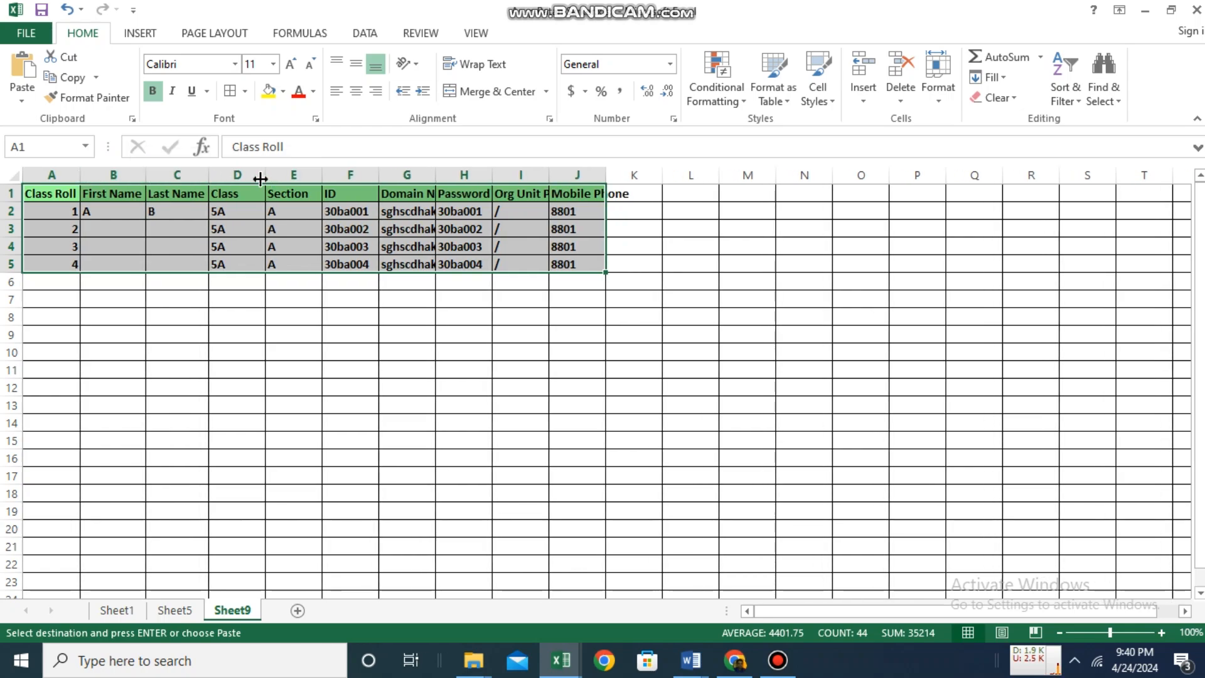
{"action": "double_click", "coordinate": [265, 175]}
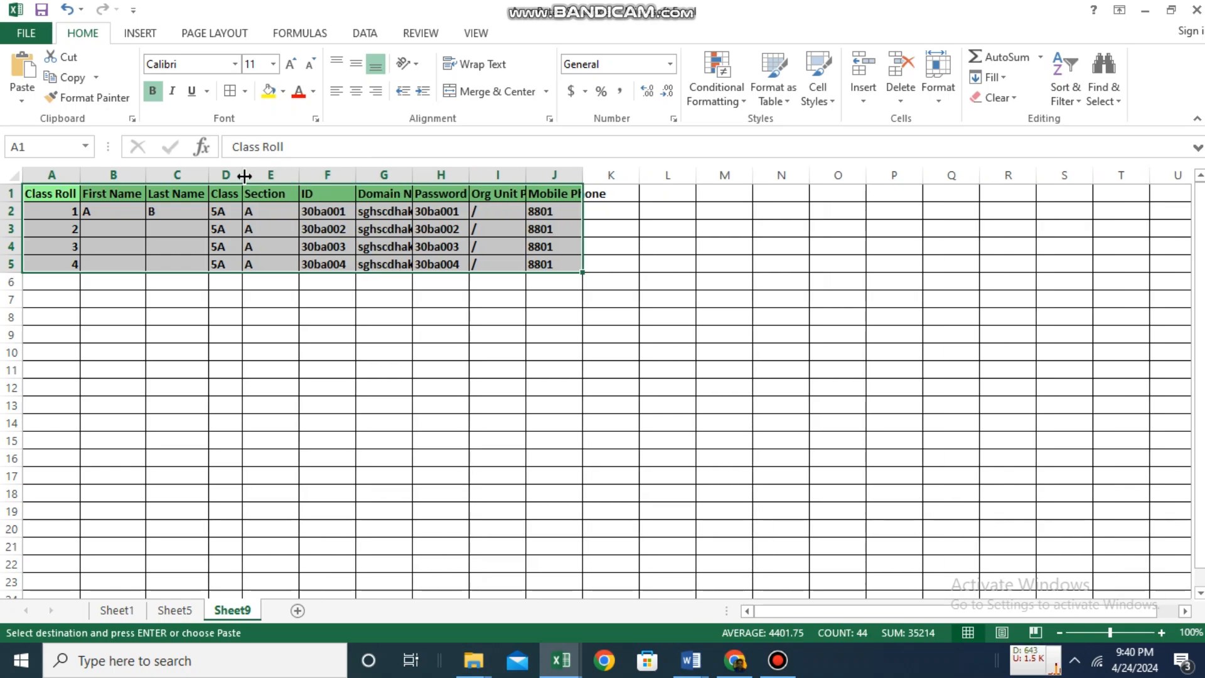
{"action": "left_click_drag", "start_coordinate": [242, 175], "coordinate": [295, 175]}
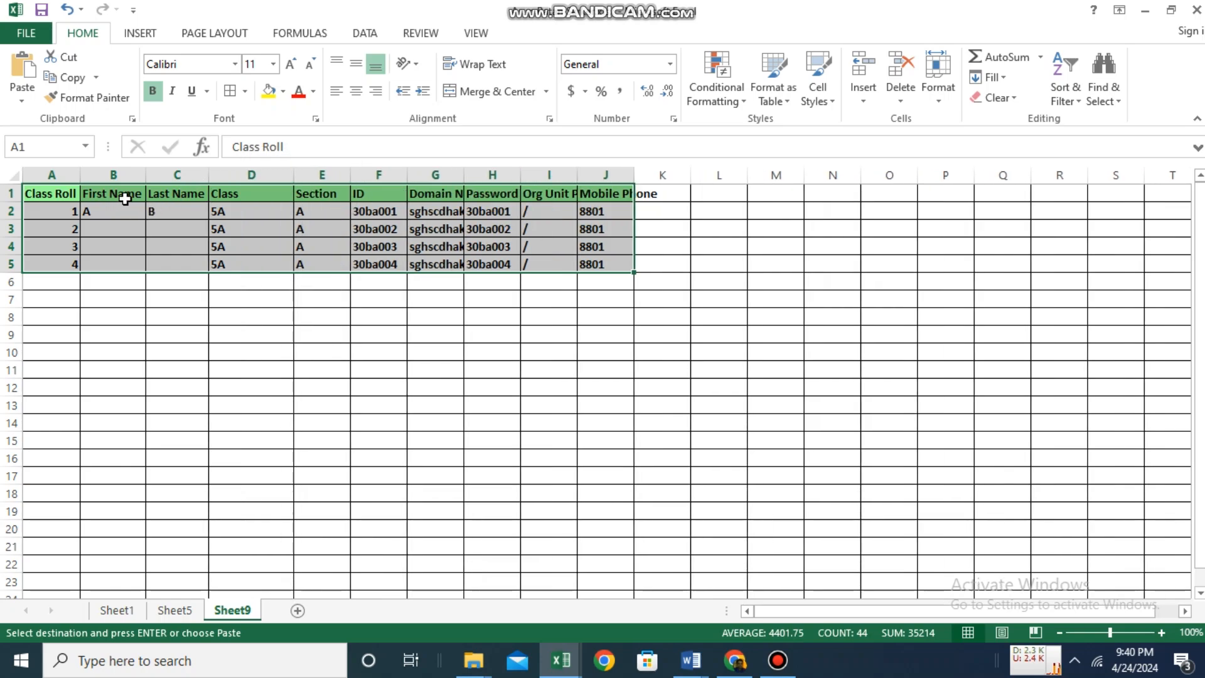
Insert three blank columns between the Class Roll and First Name columns
{"action": "left_click", "coordinate": [121, 175]}
{"action": "left_click", "coordinate": [210, 320]}
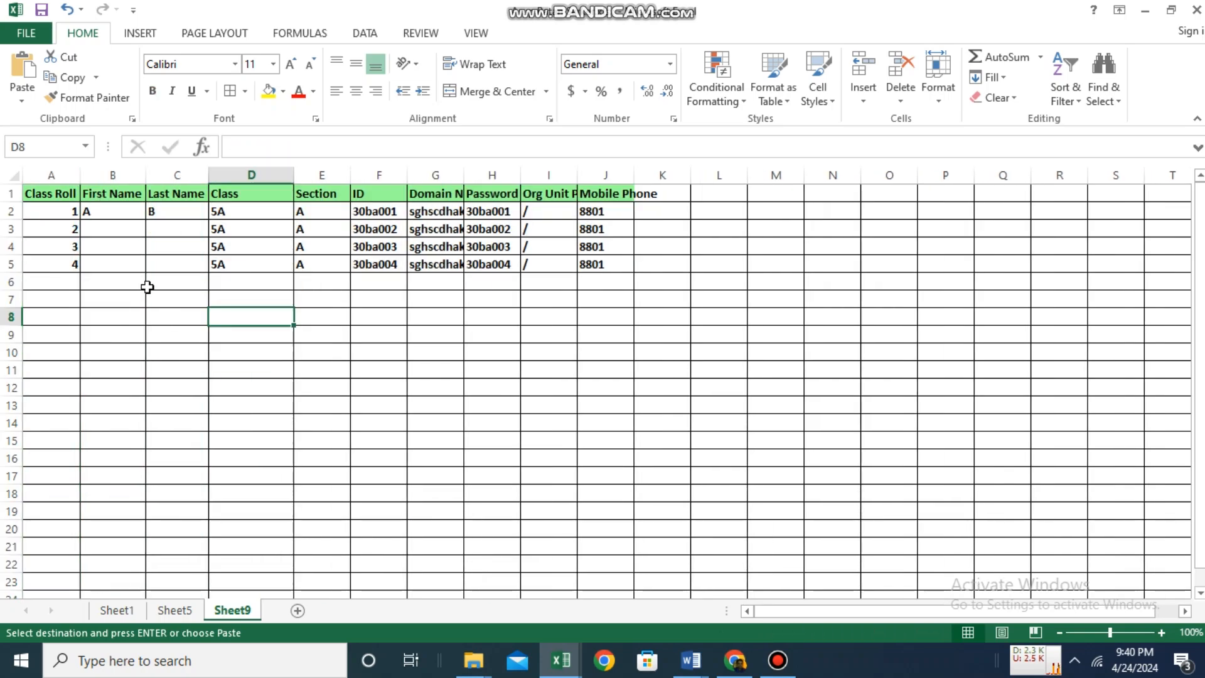
{"action": "right_click", "coordinate": [123, 175]}
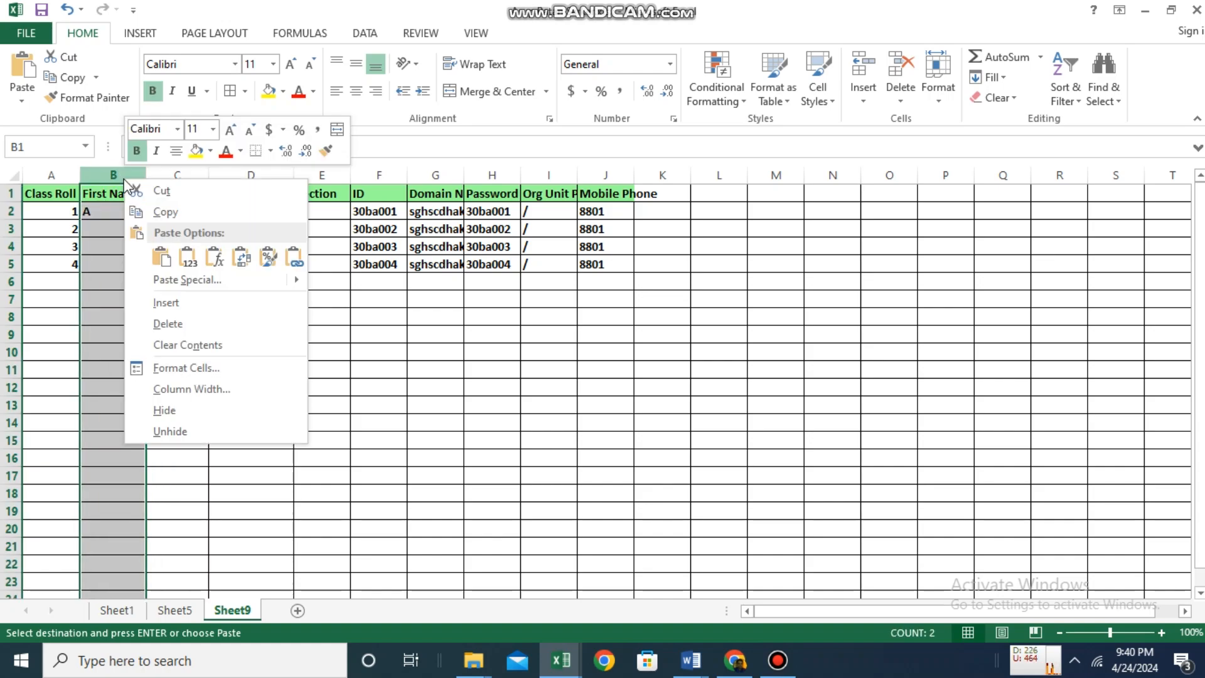
{"action": "left_click", "coordinate": [164, 304]}
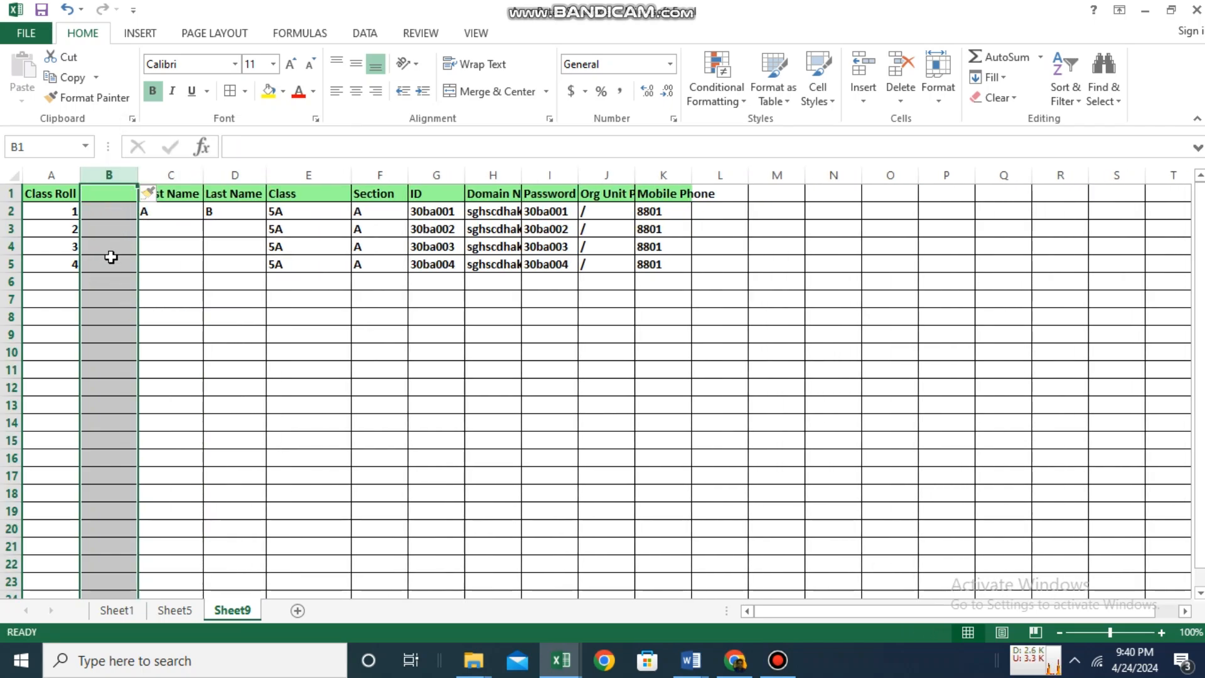
{"action": "right_click", "coordinate": [118, 175]}
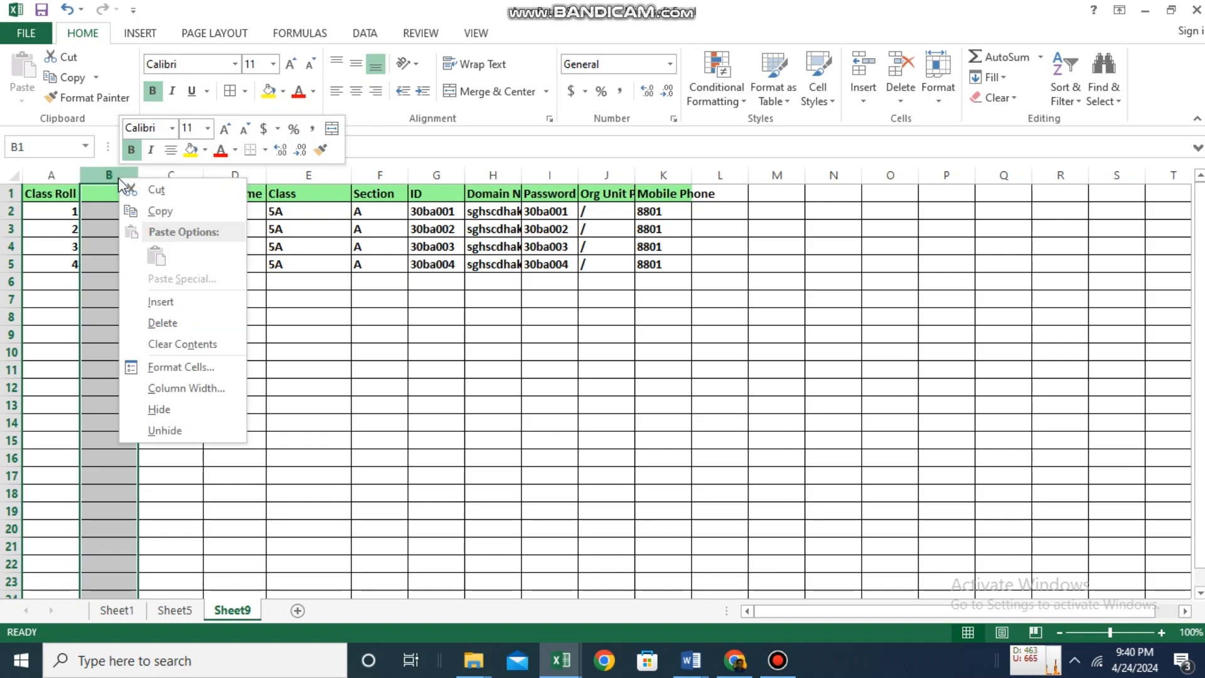
{"action": "left_click", "coordinate": [160, 302]}
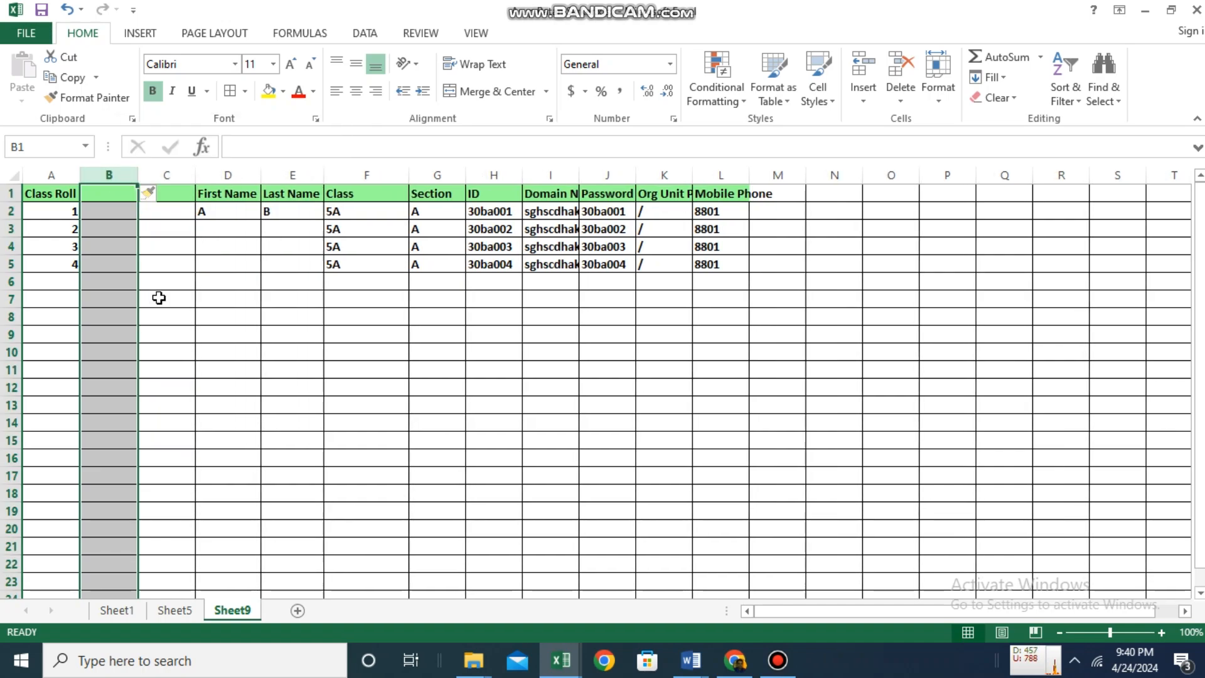
{"action": "right_click", "coordinate": [119, 184]}
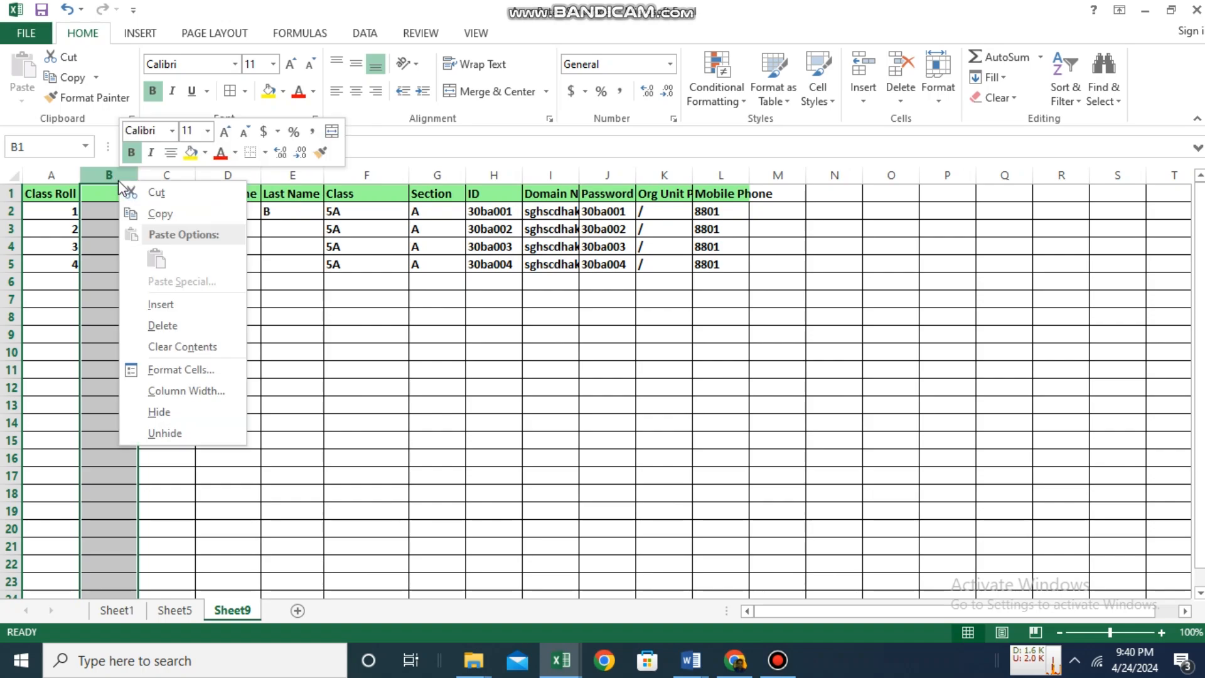
{"action": "left_click", "coordinate": [160, 303]}
{"action": "left_click", "coordinate": [112, 263]}
{"action": "left_click_drag", "start_coordinate": [111, 262], "coordinate": [151, 248]}
{"action": "left_click", "coordinate": [223, 247]}
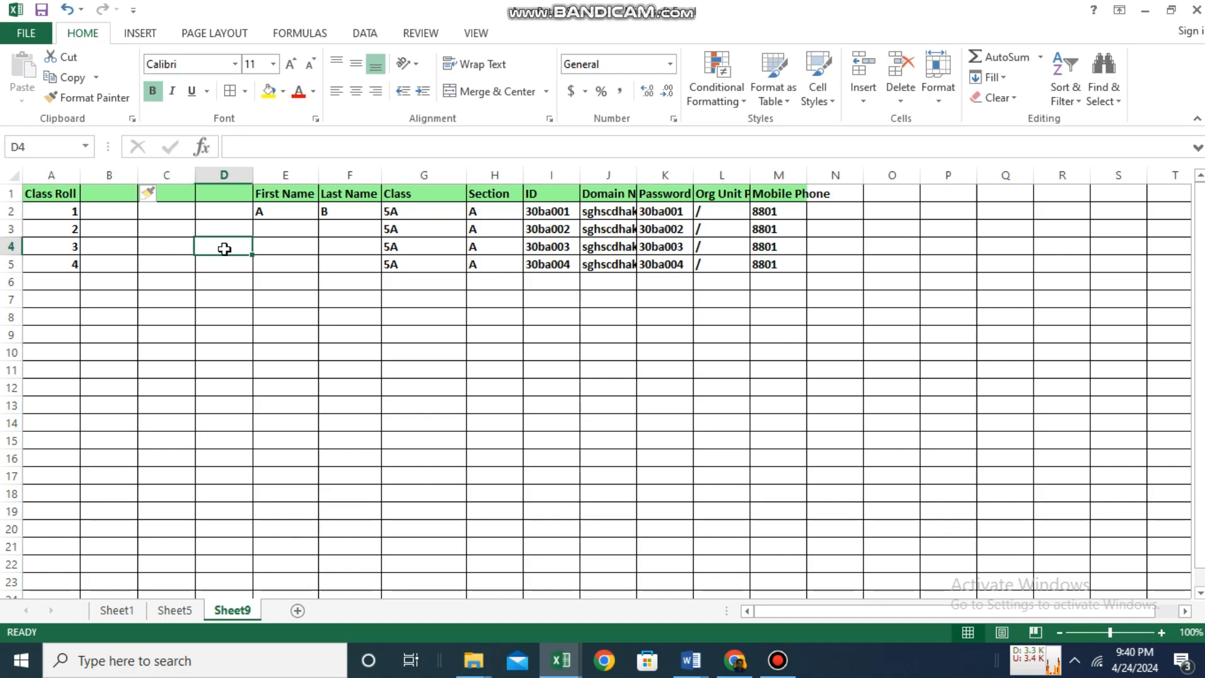
Enter B501 and B502 as the first two Class Roll values in cells A2 and A3
{"action": "left_click", "coordinate": [59, 211]}
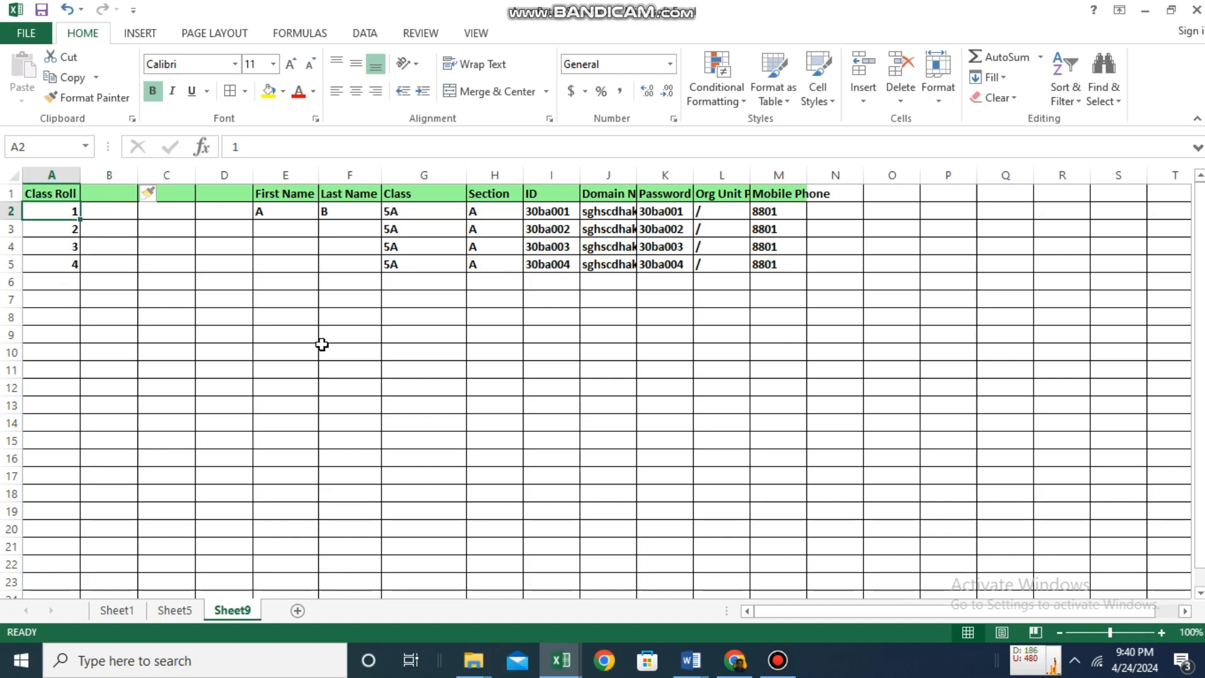
{"action": "type", "text": "B"}
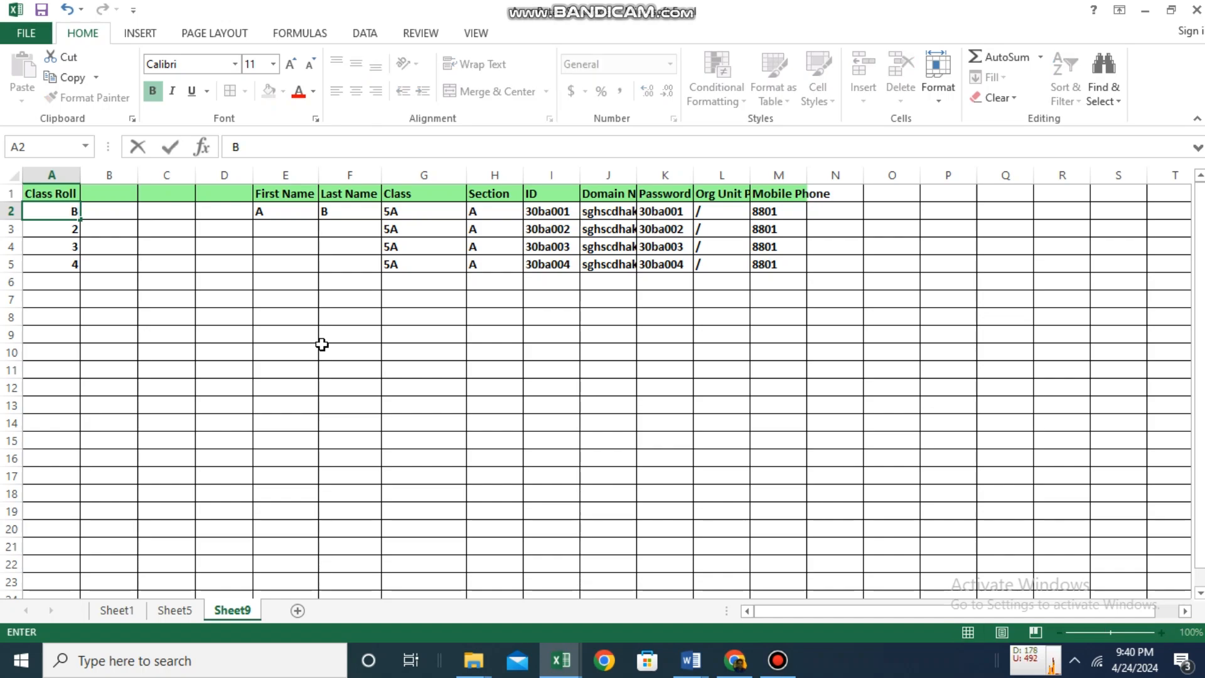
{"action": "type", "text": "501"}
{"action": "key", "text": "Return"}
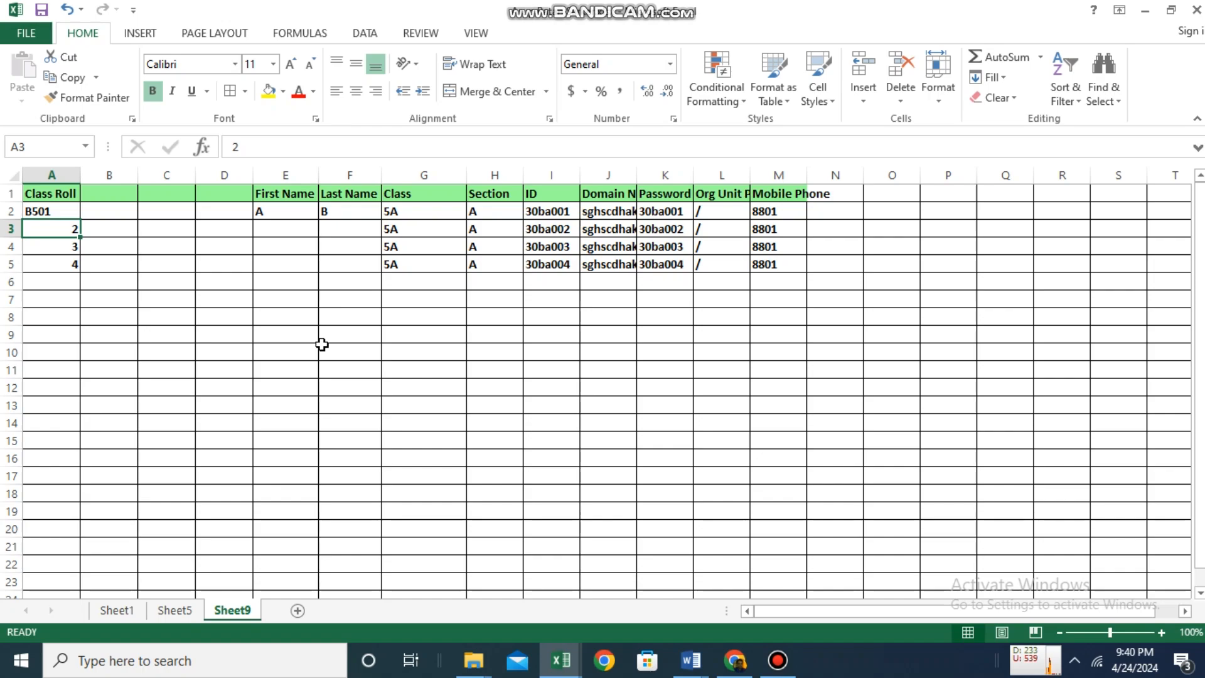
{"action": "type", "text": "B"}
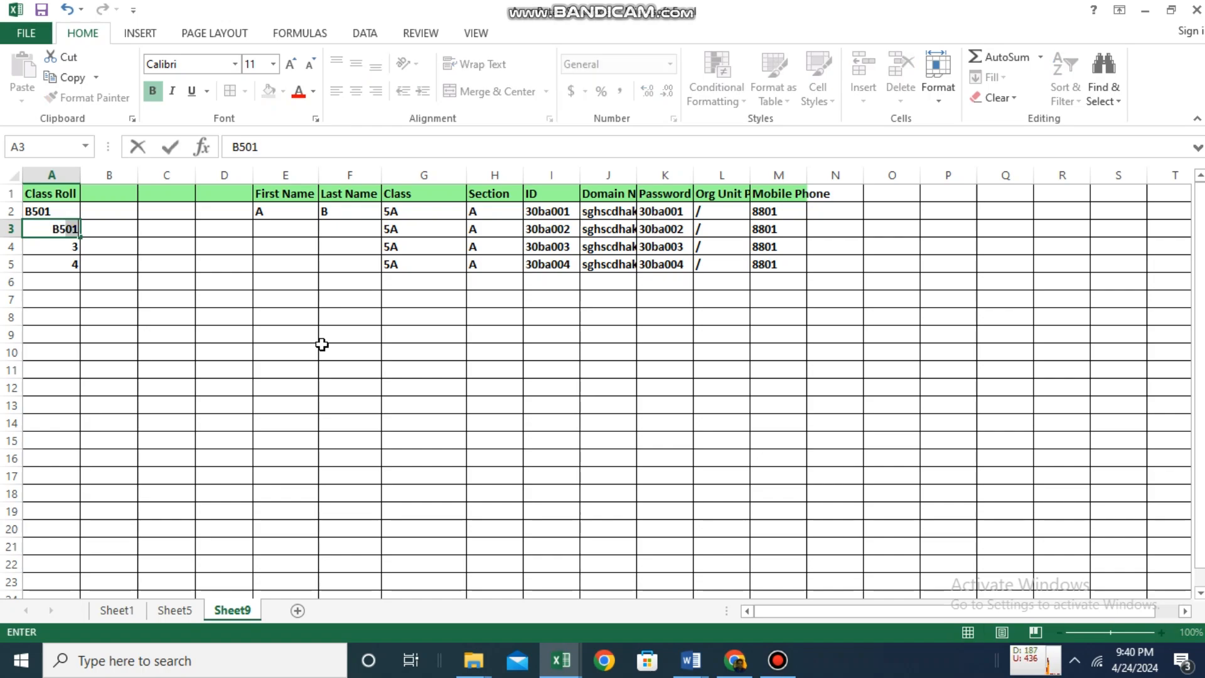
{"action": "type", "text": "502"}
{"action": "key", "text": "Return"}
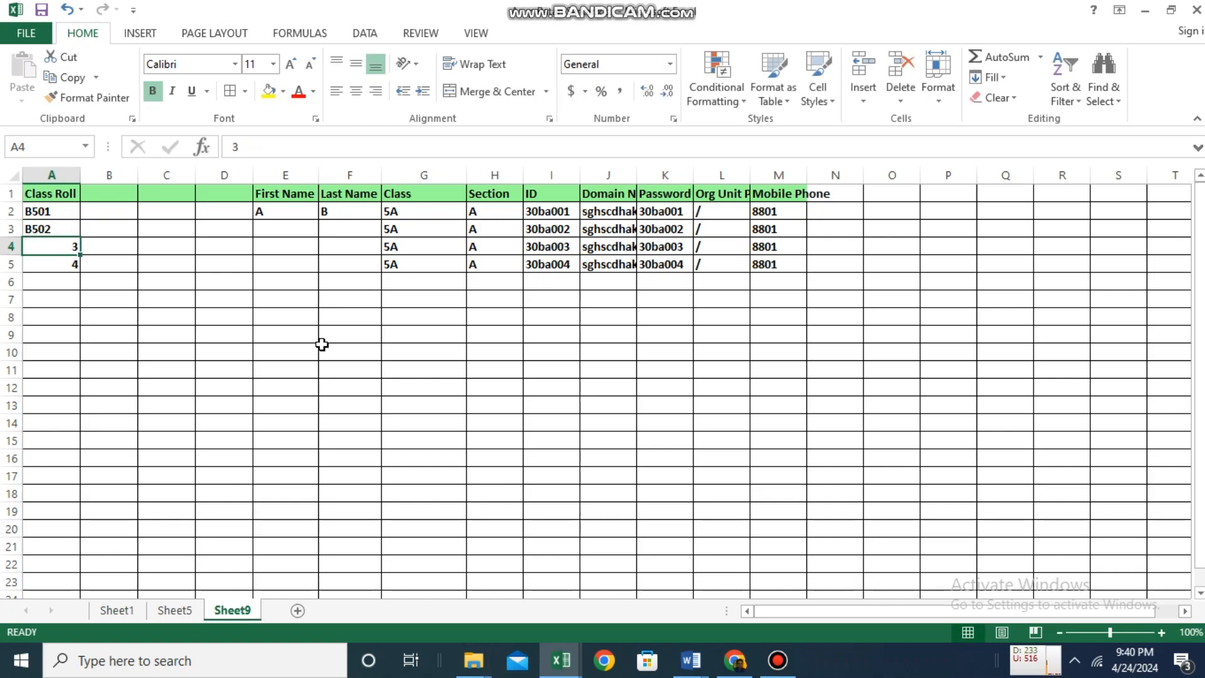
Fill the Class Roll series down to B520 in row 21 and clear the sample first and last names in E2:F2
{"action": "left_click_drag", "start_coordinate": [49, 212], "coordinate": [91, 548]}
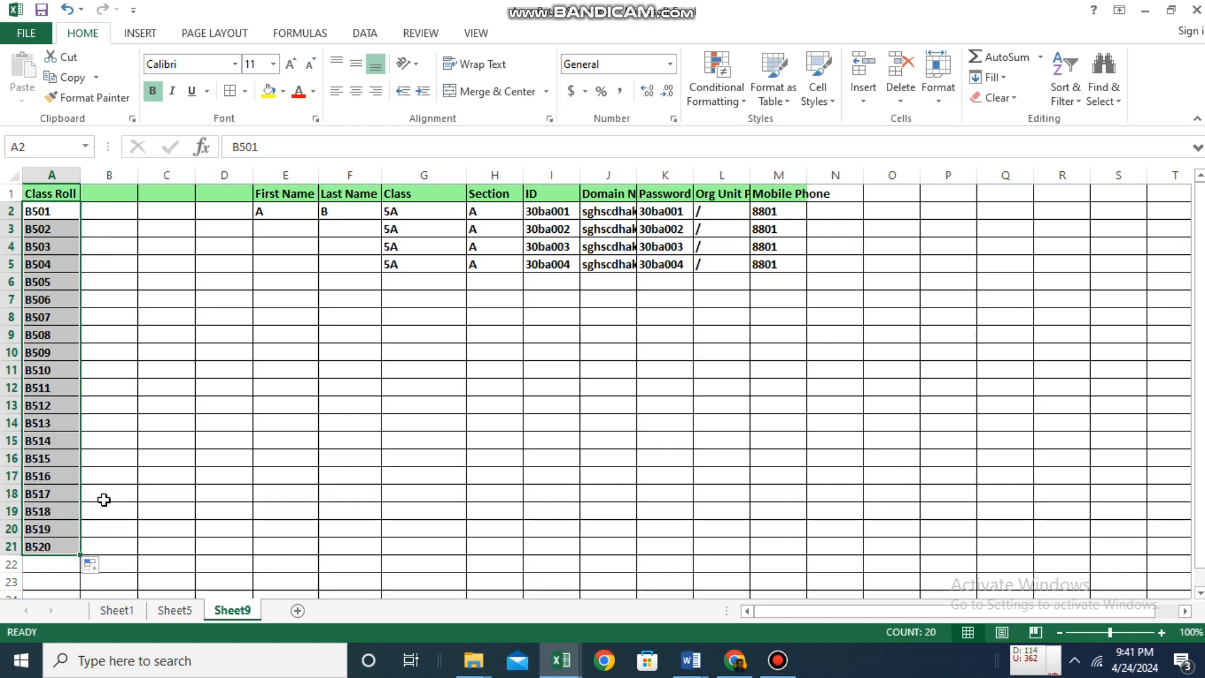
{"action": "left_click_drag", "start_coordinate": [269, 211], "coordinate": [330, 219]}
{"action": "key", "text": "Delete"}
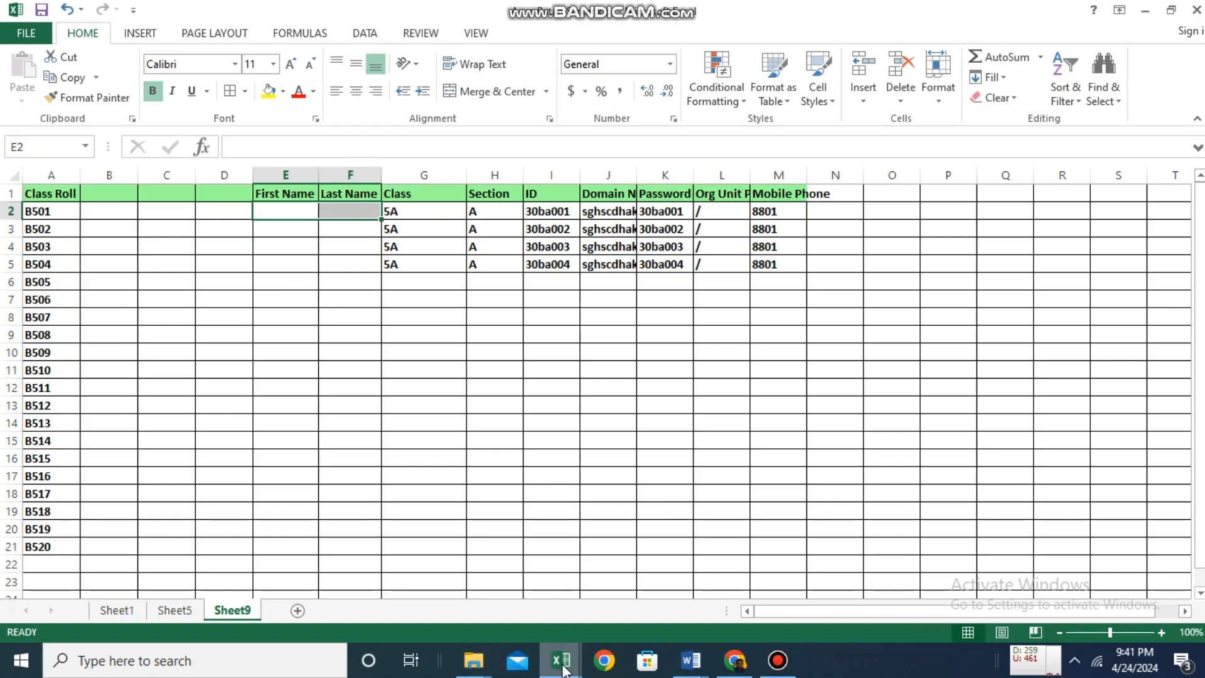
Copy the first 20 Class 5B student names, B1205:B1224, from the Attendance BV 2024 workbook
{"action": "mouse_move", "coordinate": [560, 659]}
{"action": "left_click", "coordinate": [539, 574]}
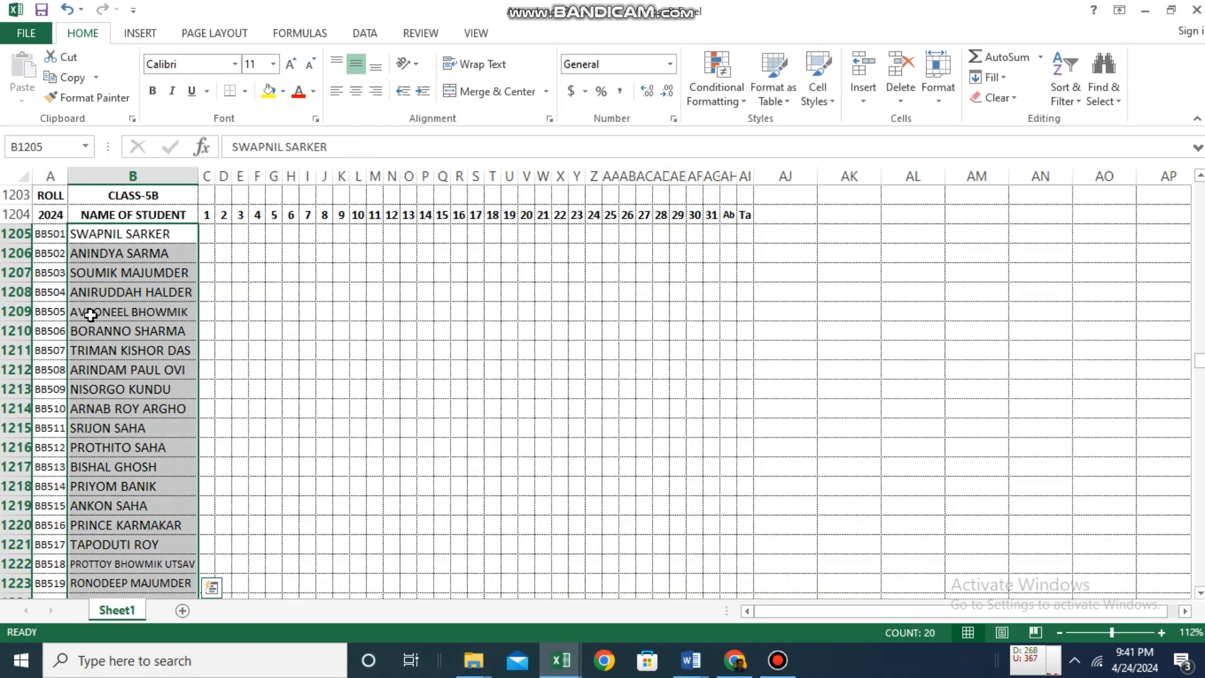
{"action": "left_click", "coordinate": [126, 273]}
{"action": "left_click_drag", "start_coordinate": [151, 240], "coordinate": [140, 543]}
{"action": "right_click", "coordinate": [136, 253]}
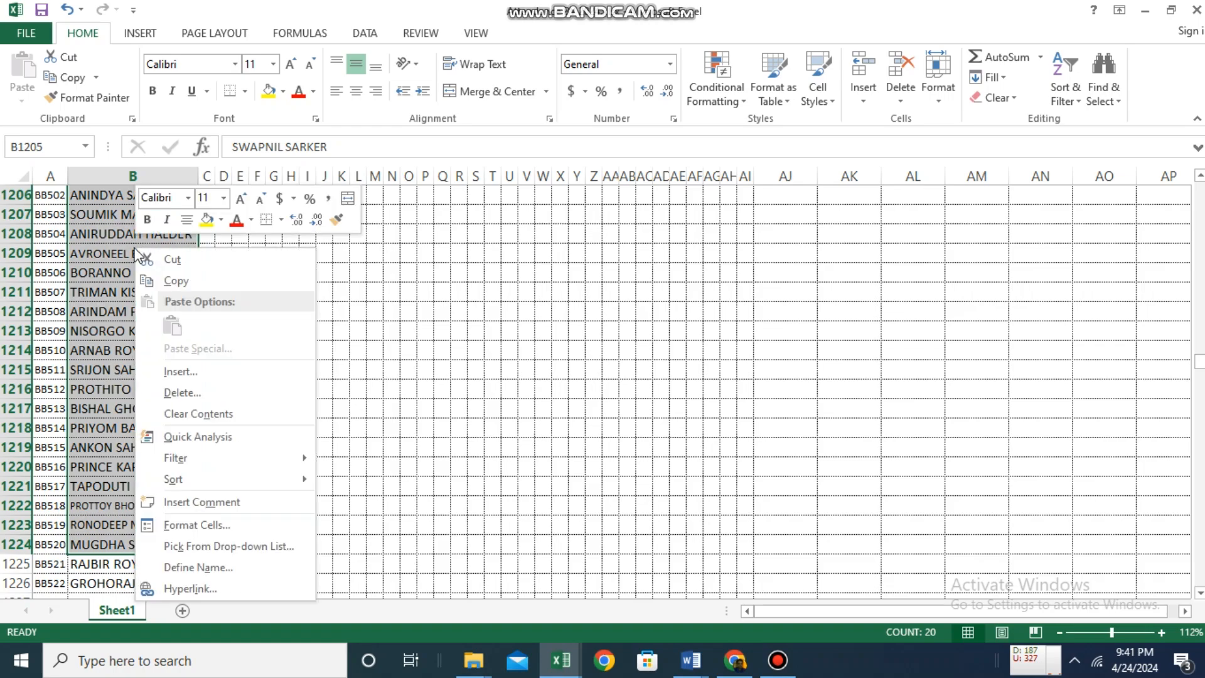
{"action": "left_click", "coordinate": [175, 280]}
{"action": "scroll", "coordinate": [239, 352], "scroll_direction": "up", "scroll_amount": 4}
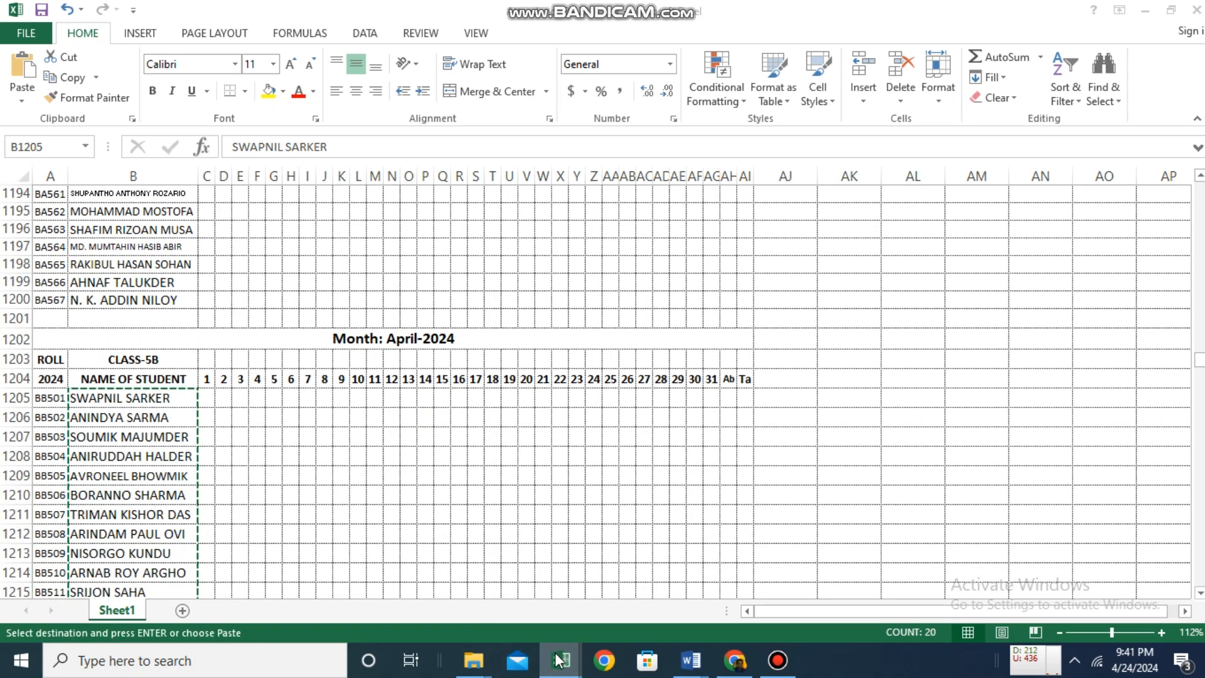
Paste the copied student names into B2:B21 of Sheet9 in the account workbook and widen column B to fit the full names
{"action": "mouse_move", "coordinate": [557, 662]}
{"action": "left_click", "coordinate": [416, 612]}
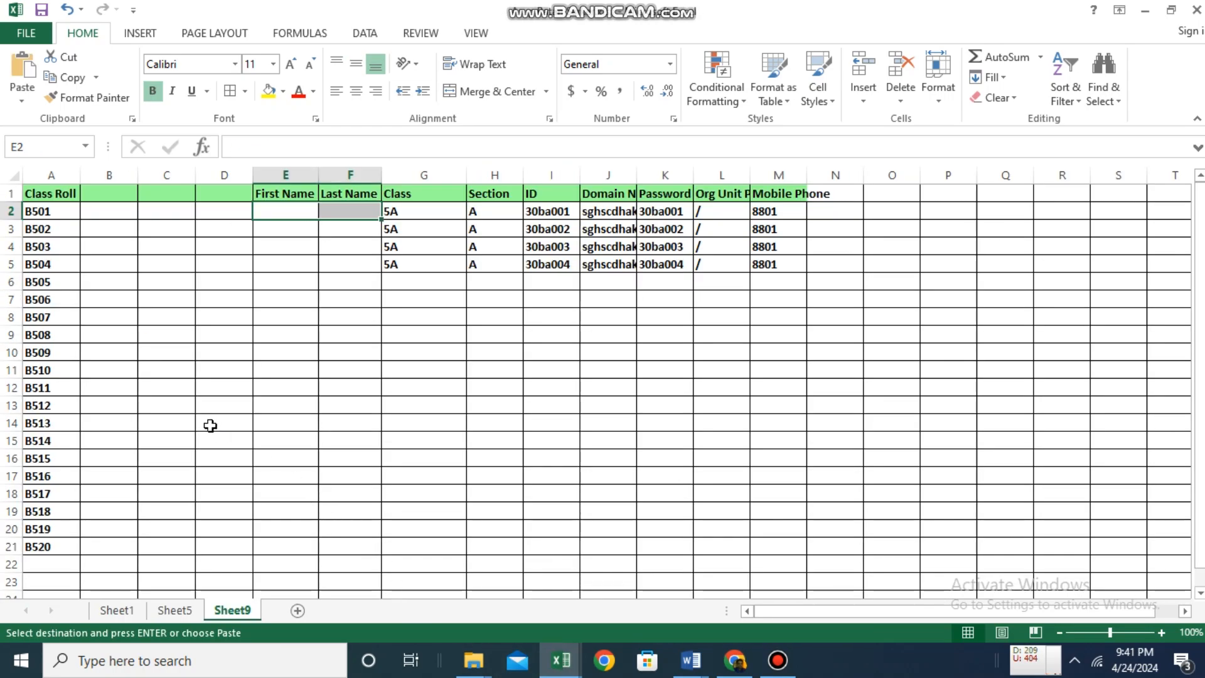
{"action": "left_click", "coordinate": [108, 214]}
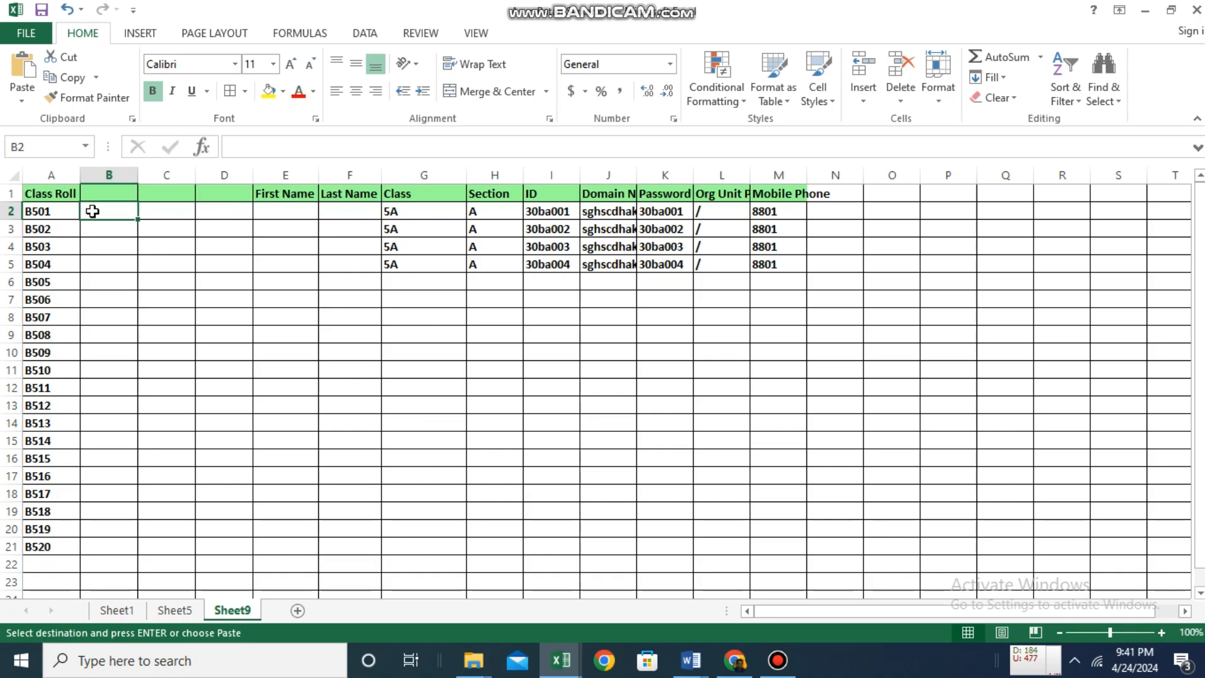
{"action": "right_click", "coordinate": [111, 213]}
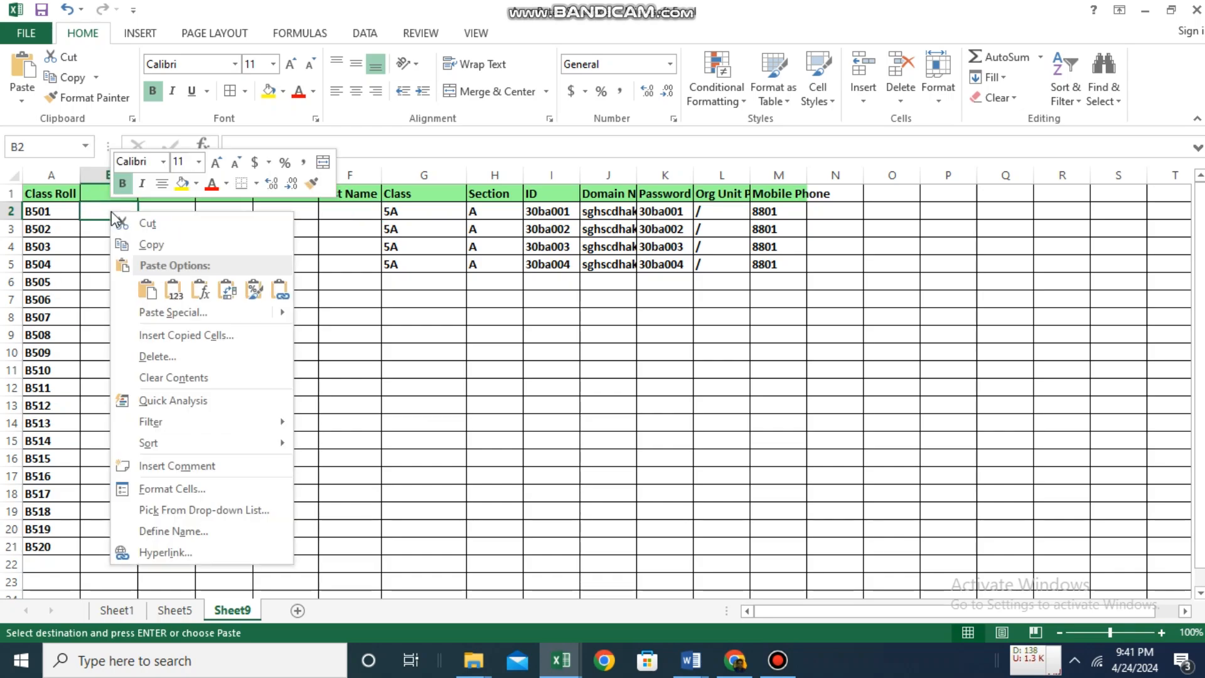
{"action": "left_click", "coordinate": [147, 290]}
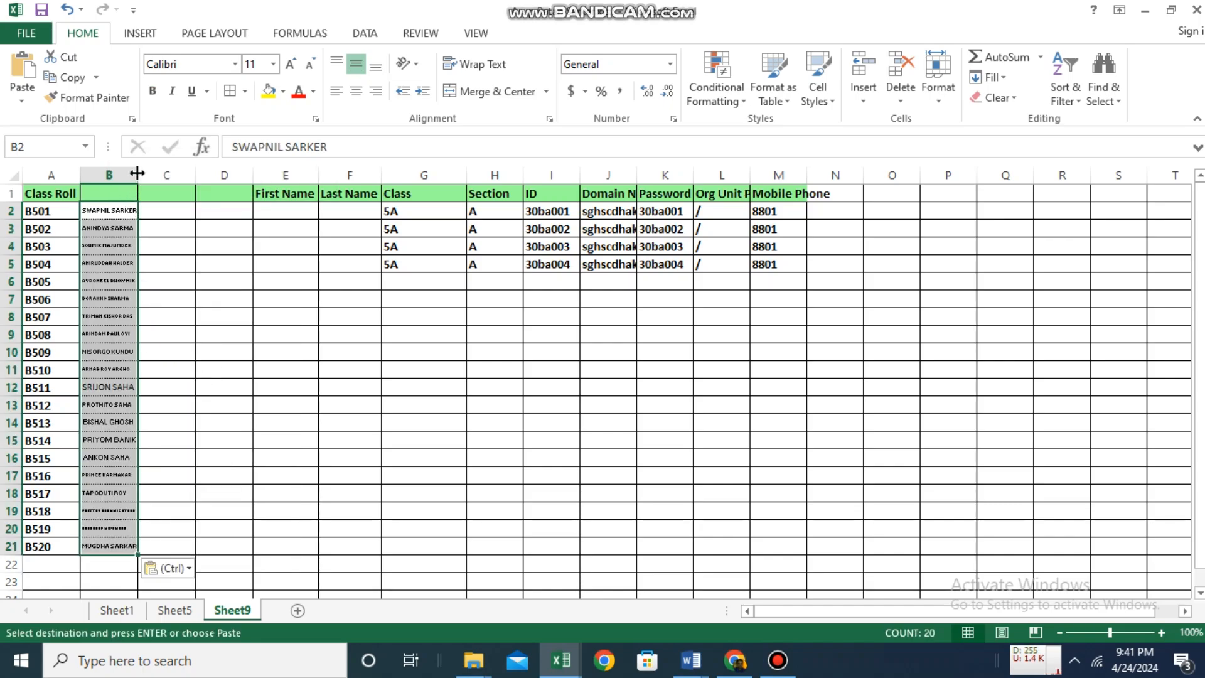
{"action": "left_click_drag", "start_coordinate": [136, 173], "coordinate": [216, 175]}
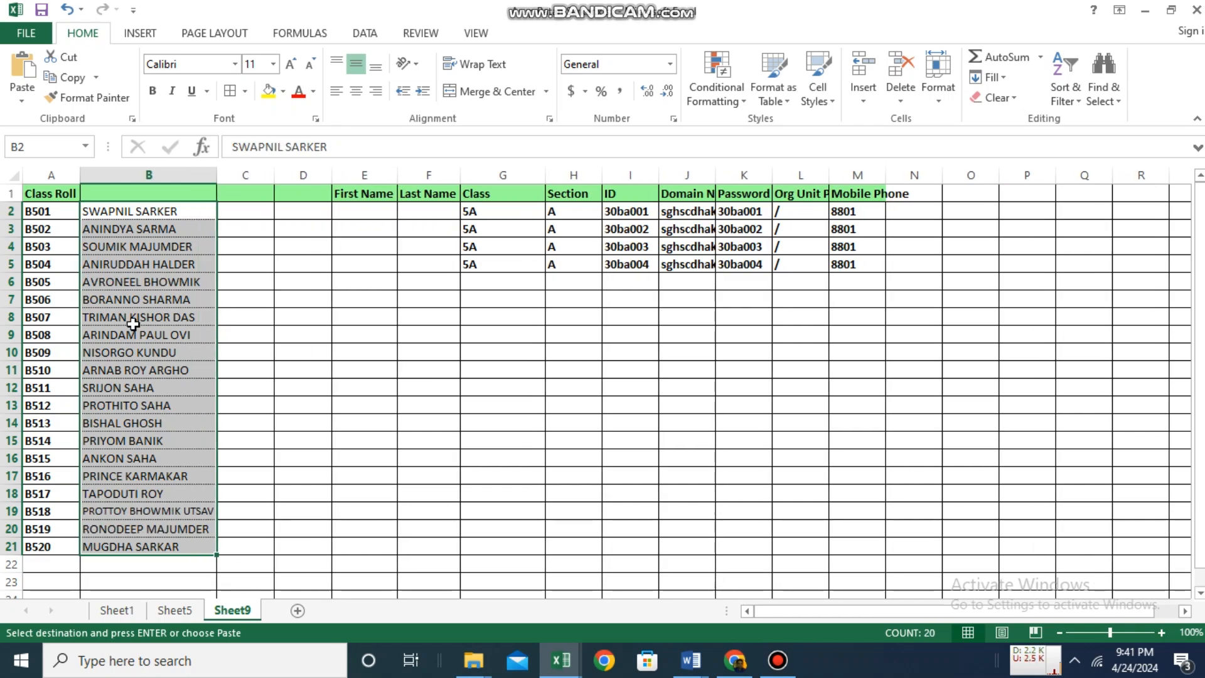
{"action": "left_click", "coordinate": [161, 227]}
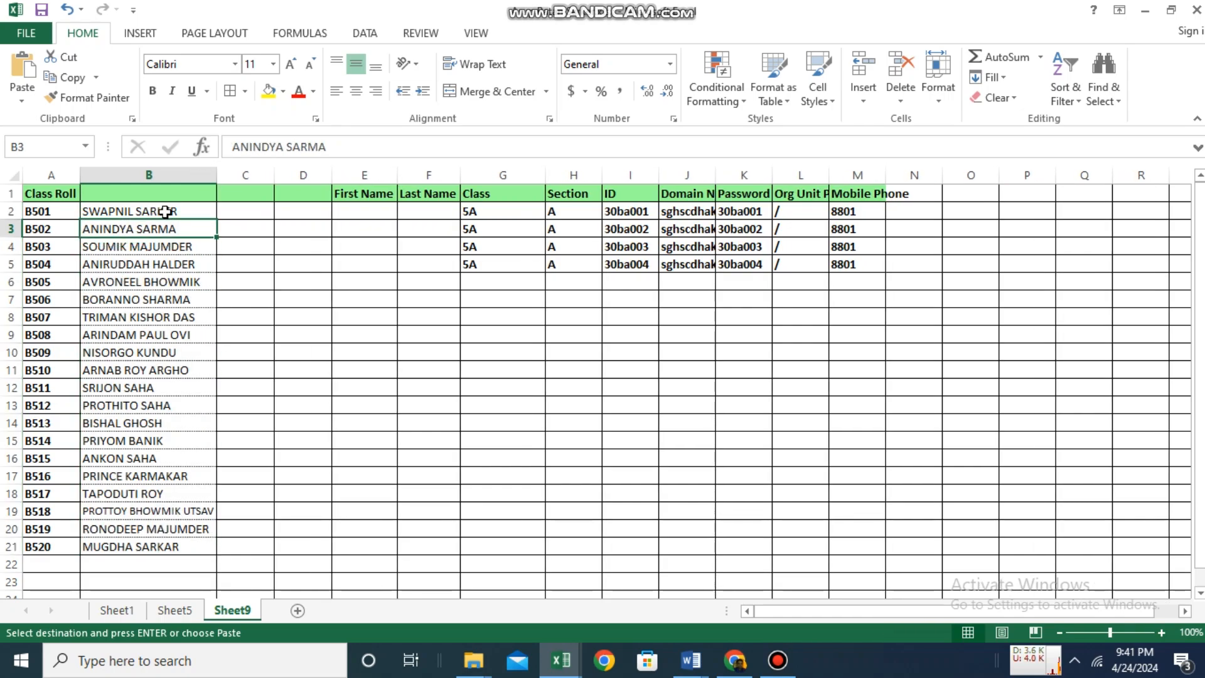
{"action": "left_click", "coordinate": [135, 318]}
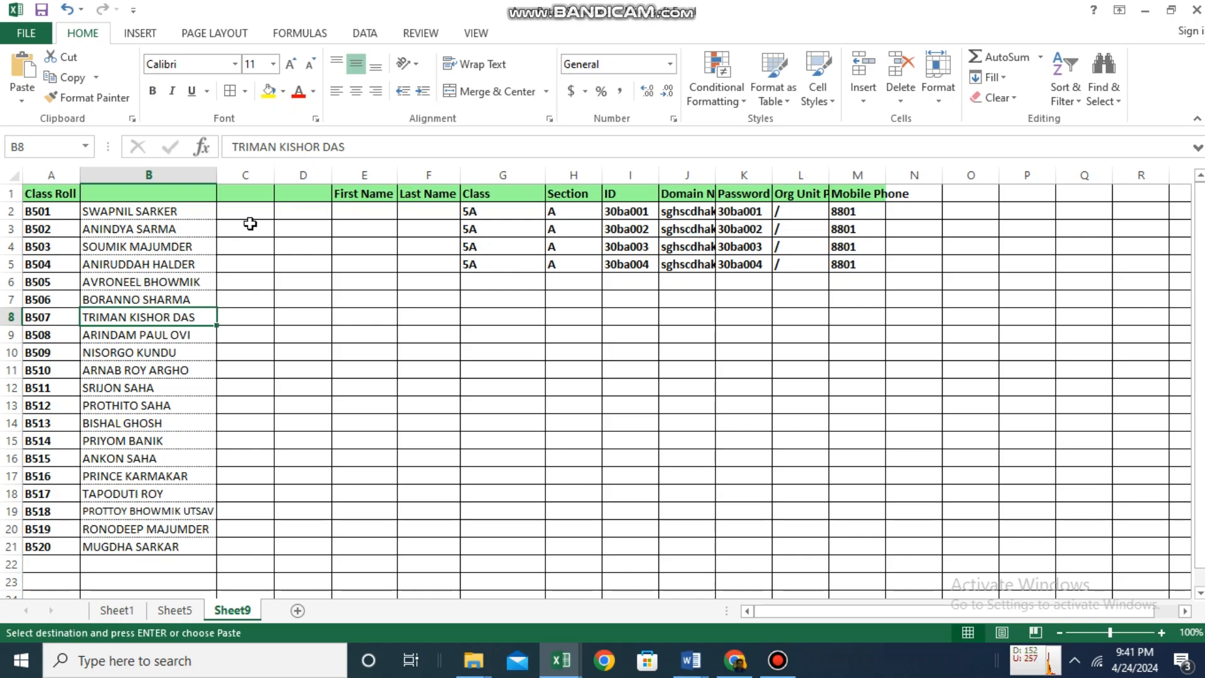
Split the full names in column B at the spaces with Text to Columns, allowing data replacement, and fit column C's width to its contents
{"action": "right_click", "coordinate": [160, 177]}
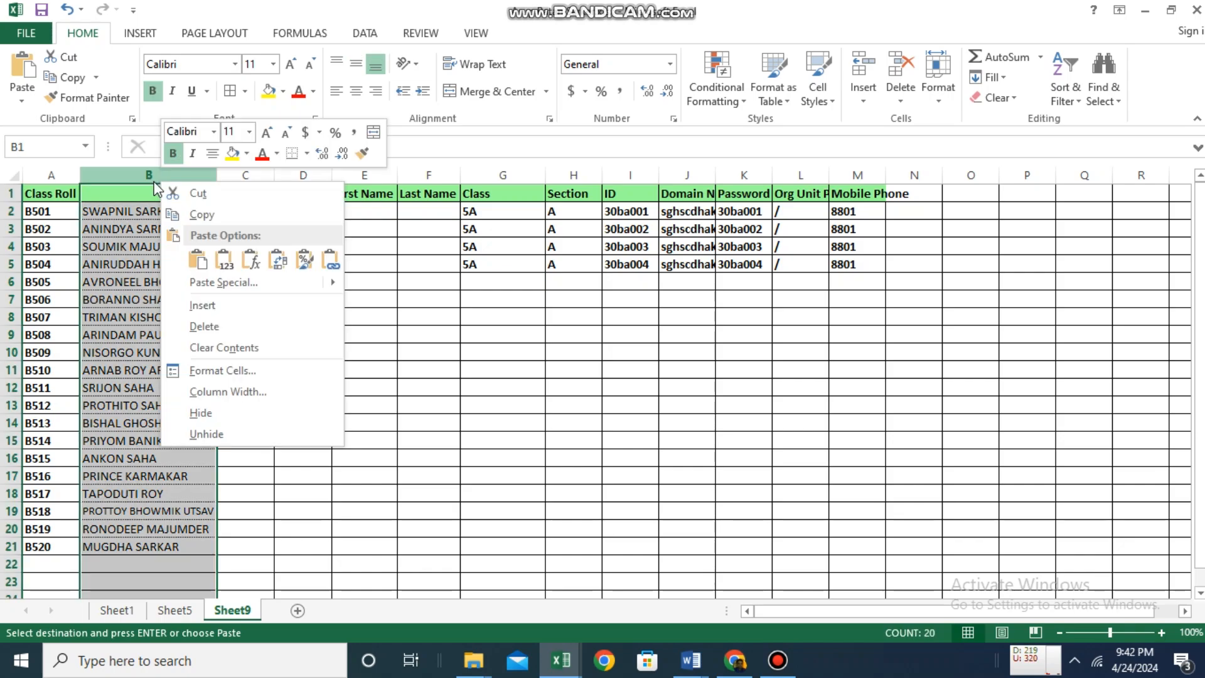
{"action": "left_click", "coordinate": [157, 170]}
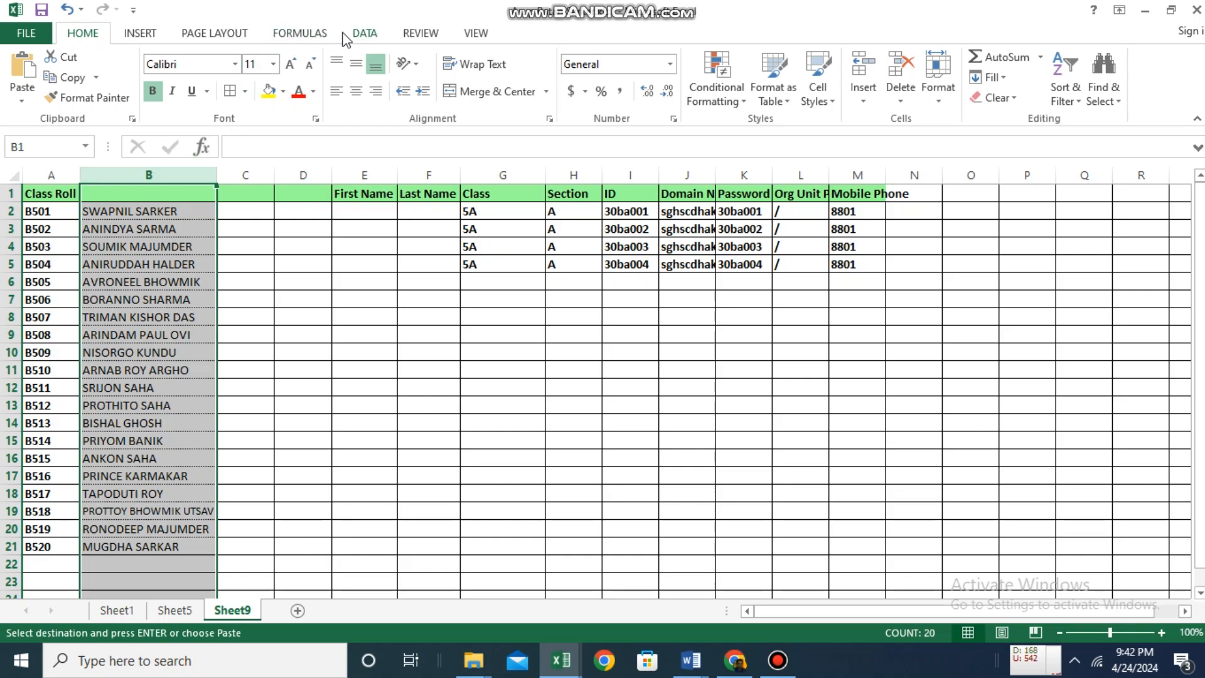
{"action": "left_click", "coordinate": [374, 36]}
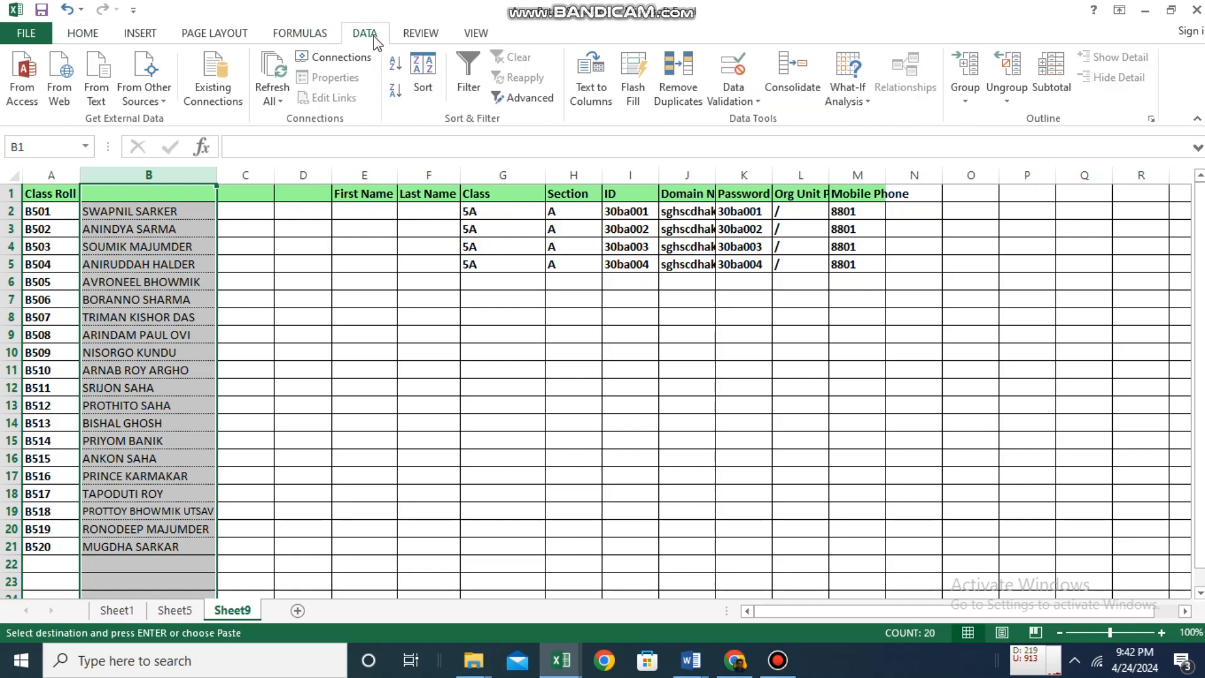
{"action": "left_click", "coordinate": [601, 99]}
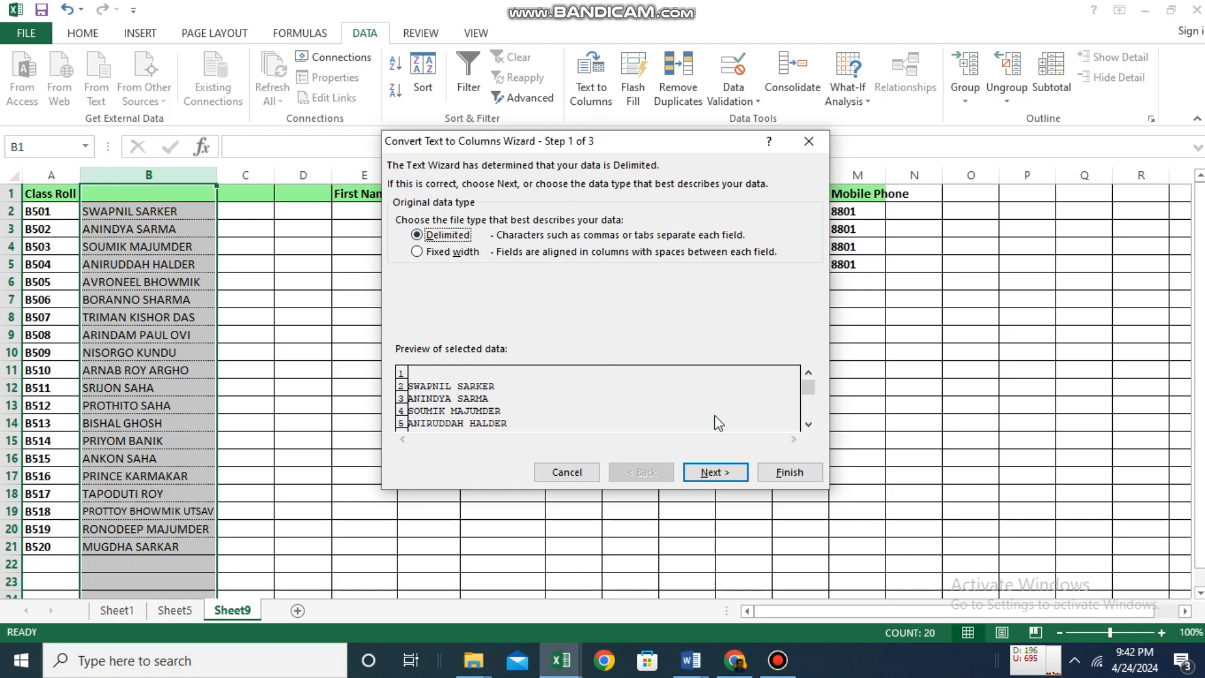
{"action": "left_click", "coordinate": [723, 475]}
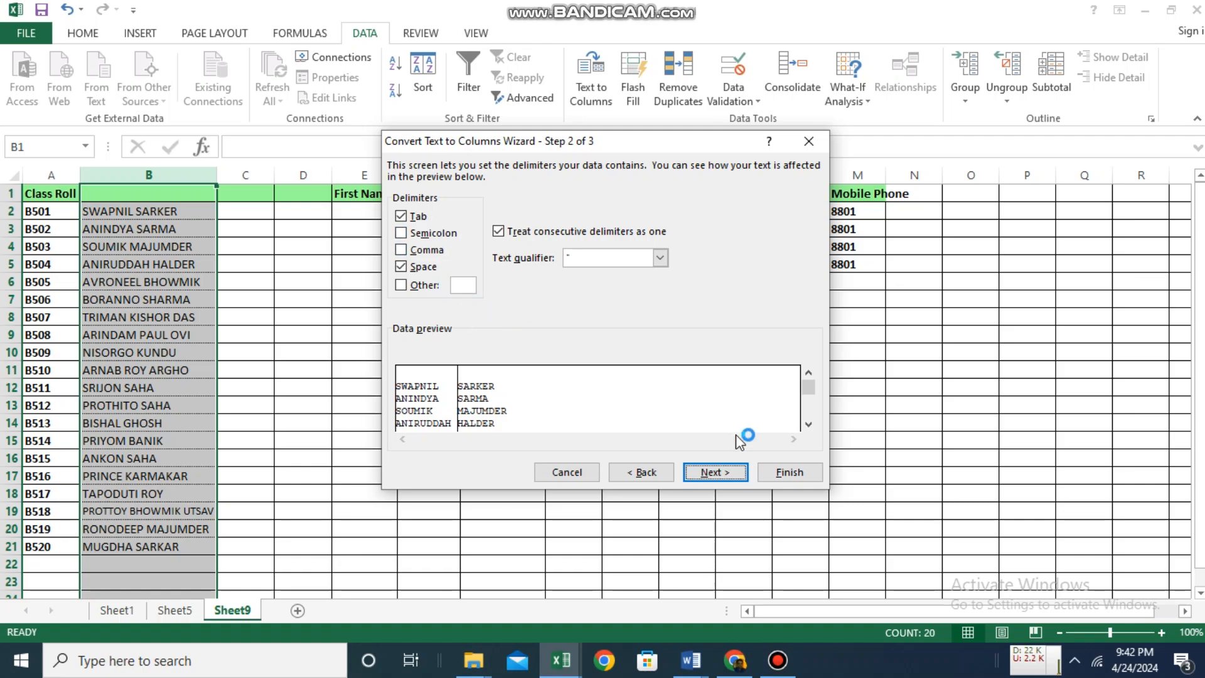
{"action": "left_click", "coordinate": [718, 477]}
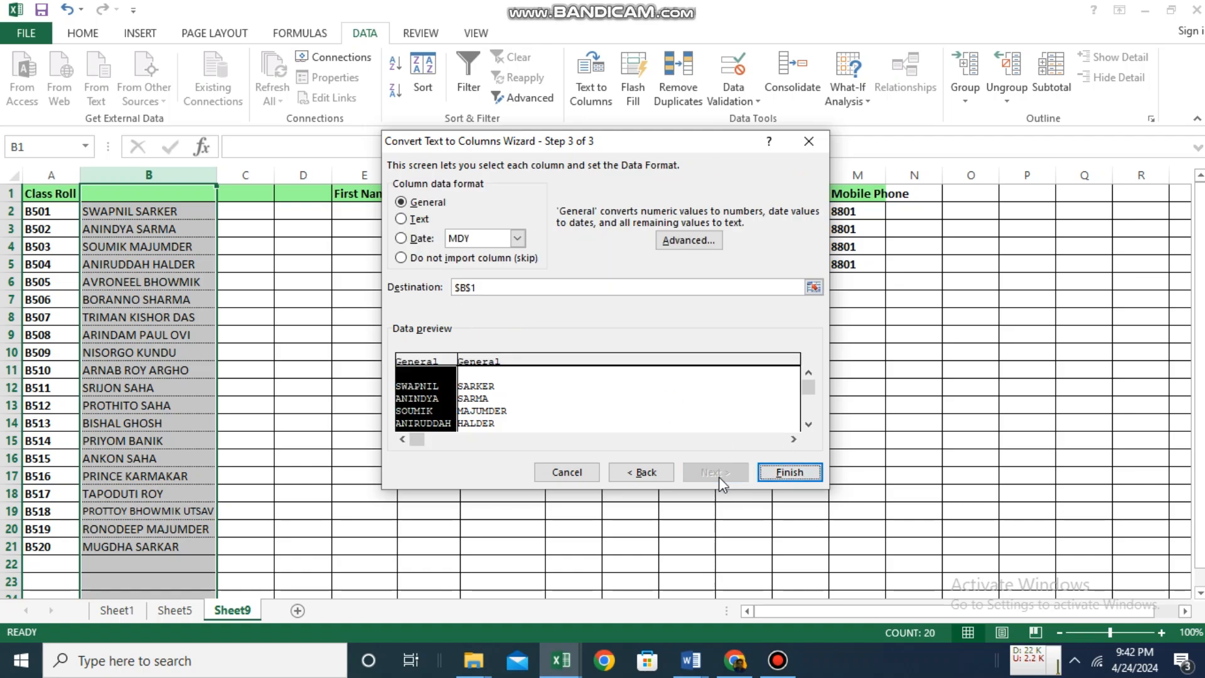
{"action": "left_click", "coordinate": [790, 478]}
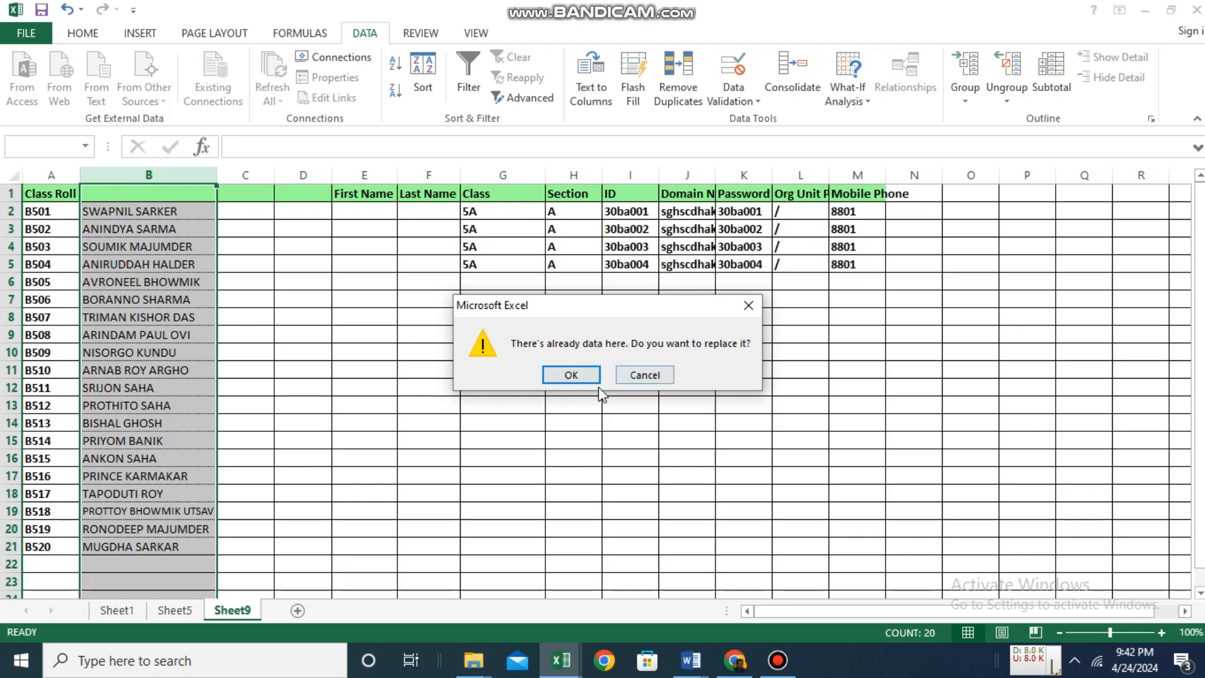
{"action": "left_click", "coordinate": [572, 375]}
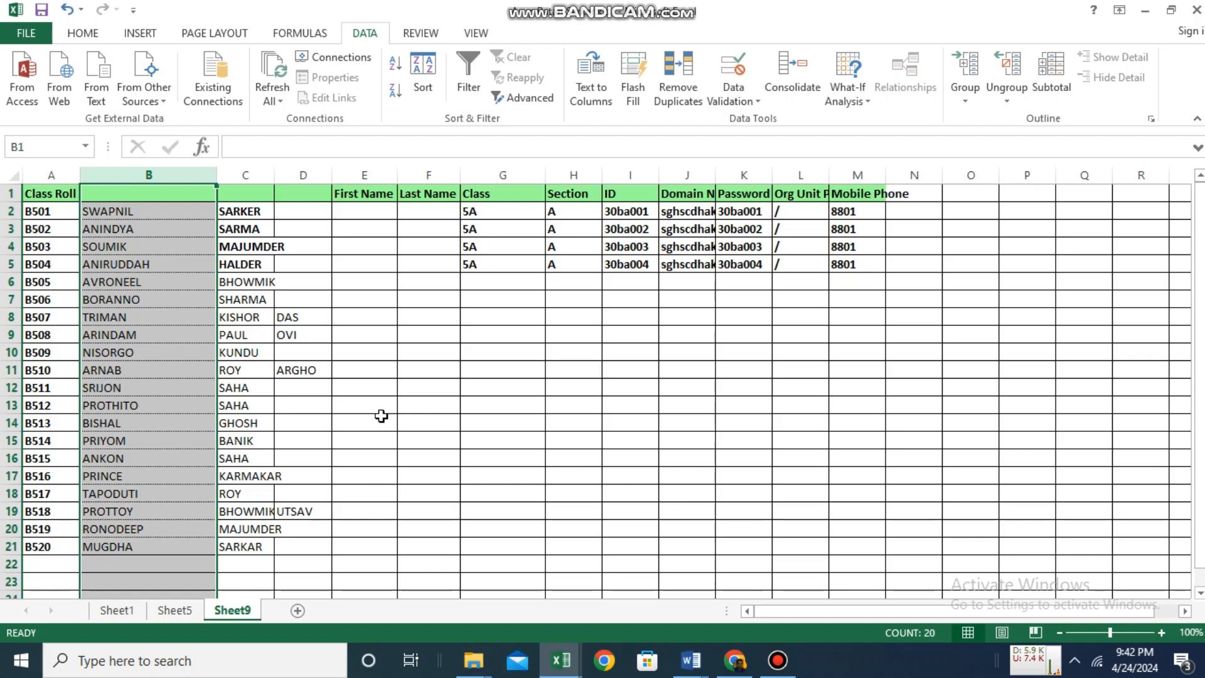
{"action": "left_click", "coordinate": [278, 191]}
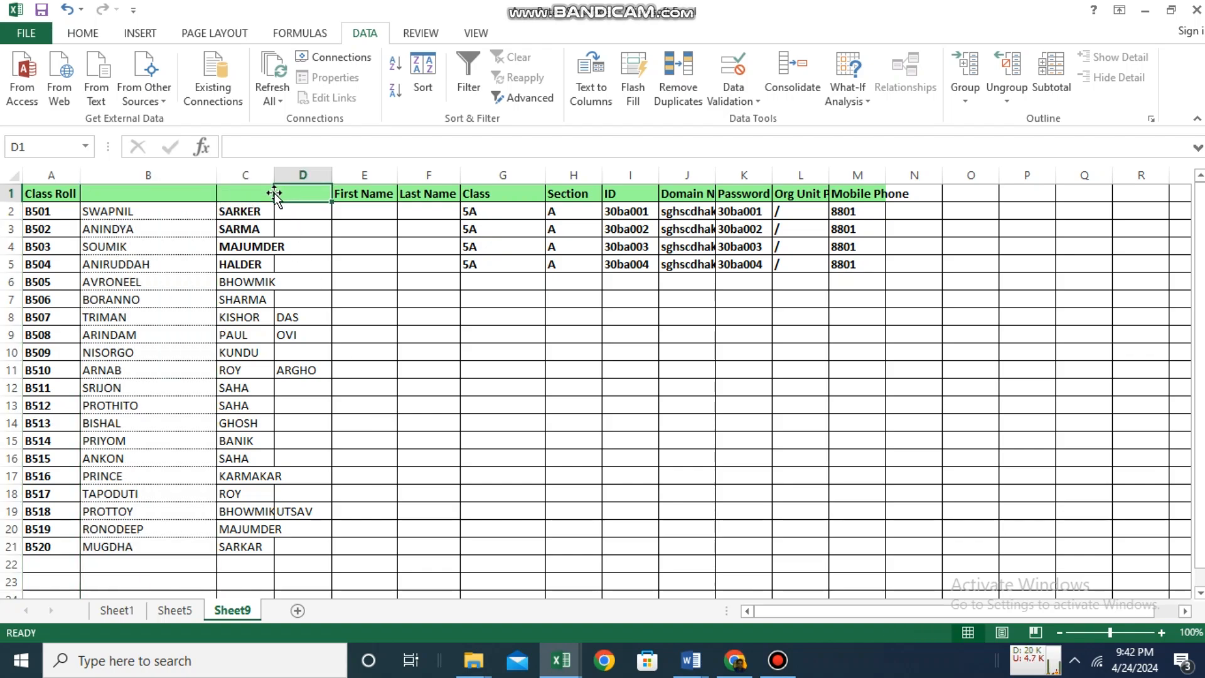
{"action": "double_click", "coordinate": [273, 175]}
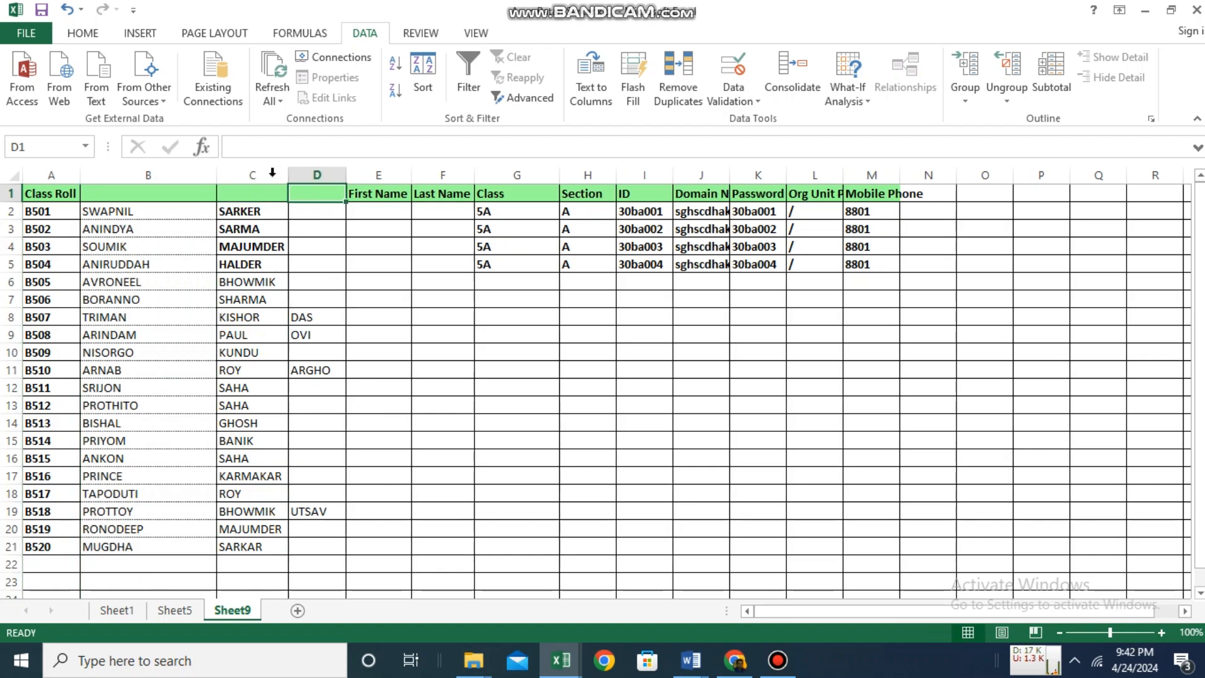
{"action": "left_click", "coordinate": [389, 354]}
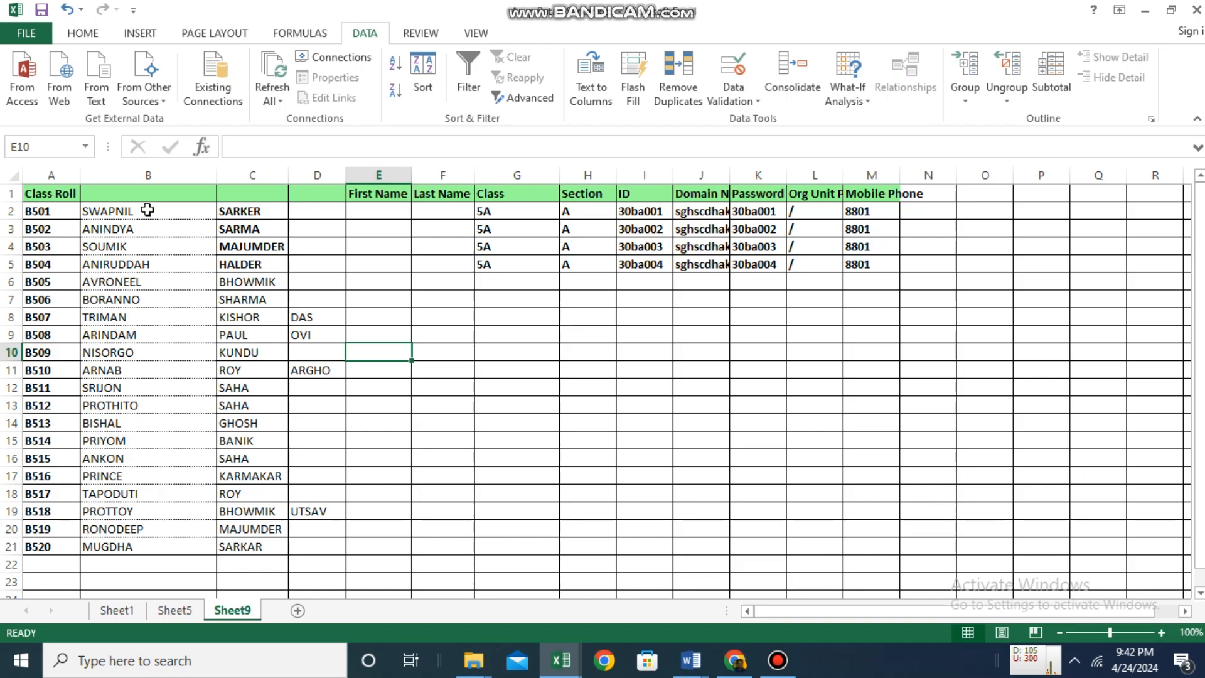
Copy the first name parts in B2:B21 into the First Name column from E2 and widen column E slightly
{"action": "left_click_drag", "start_coordinate": [147, 210], "coordinate": [149, 543]}
{"action": "right_click", "coordinate": [124, 233]}
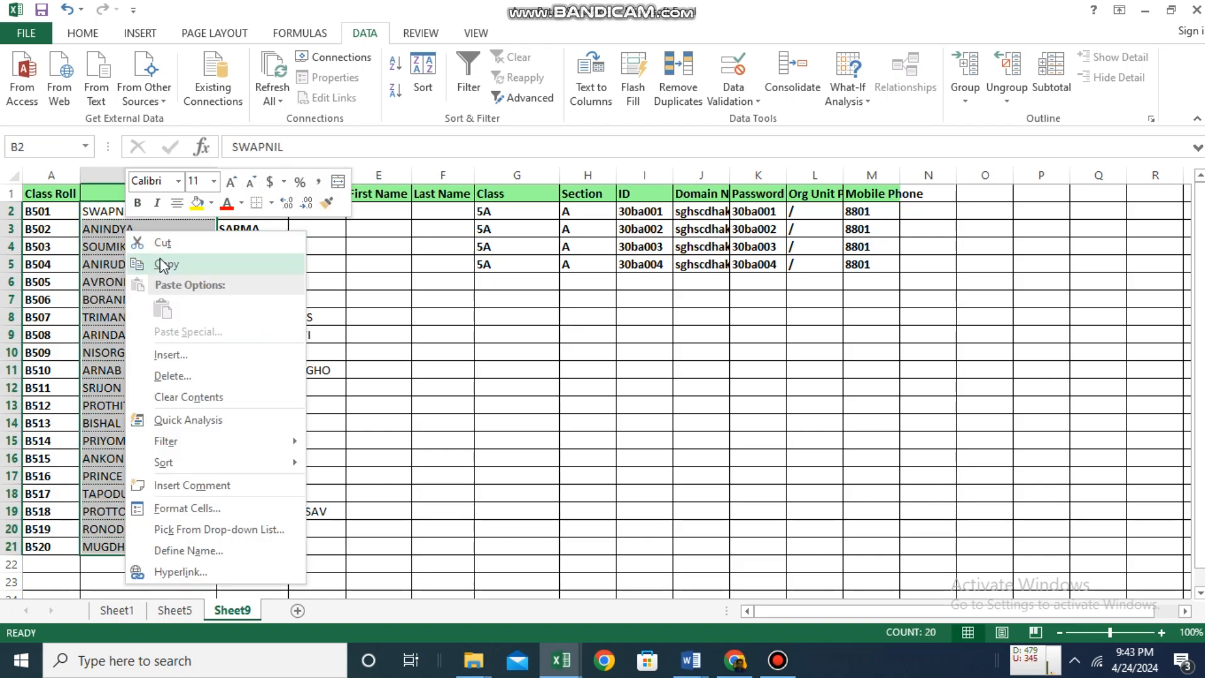
{"action": "left_click", "coordinate": [167, 264]}
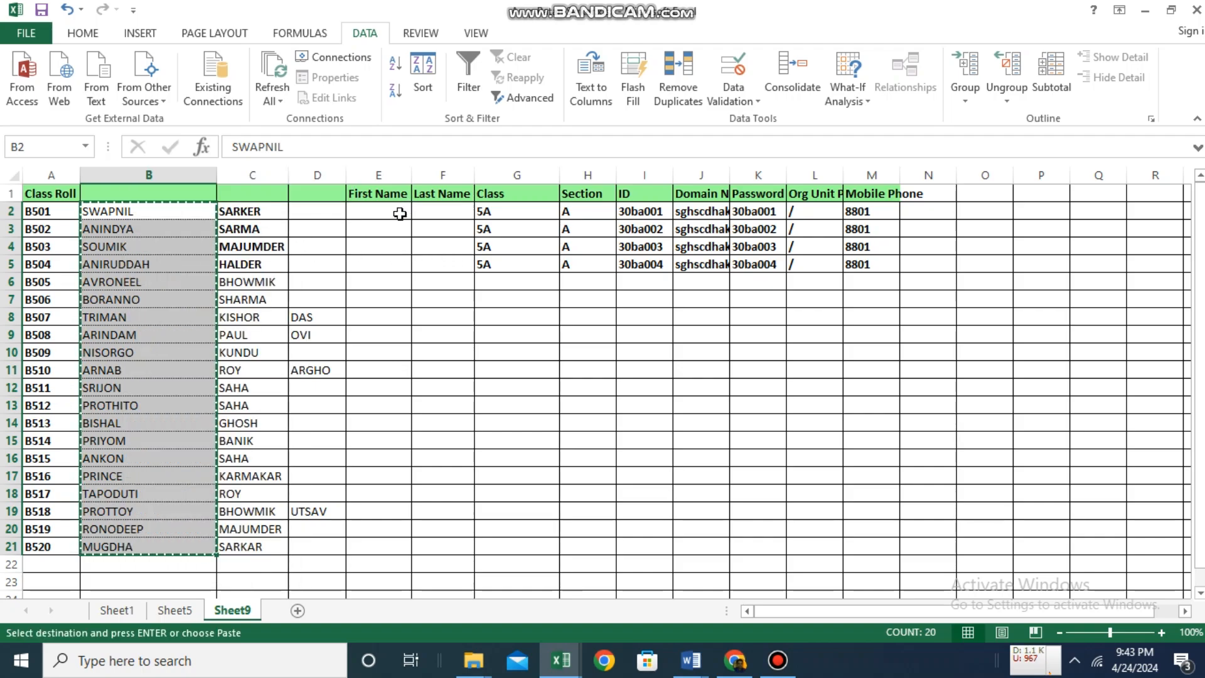
{"action": "left_click", "coordinate": [380, 212]}
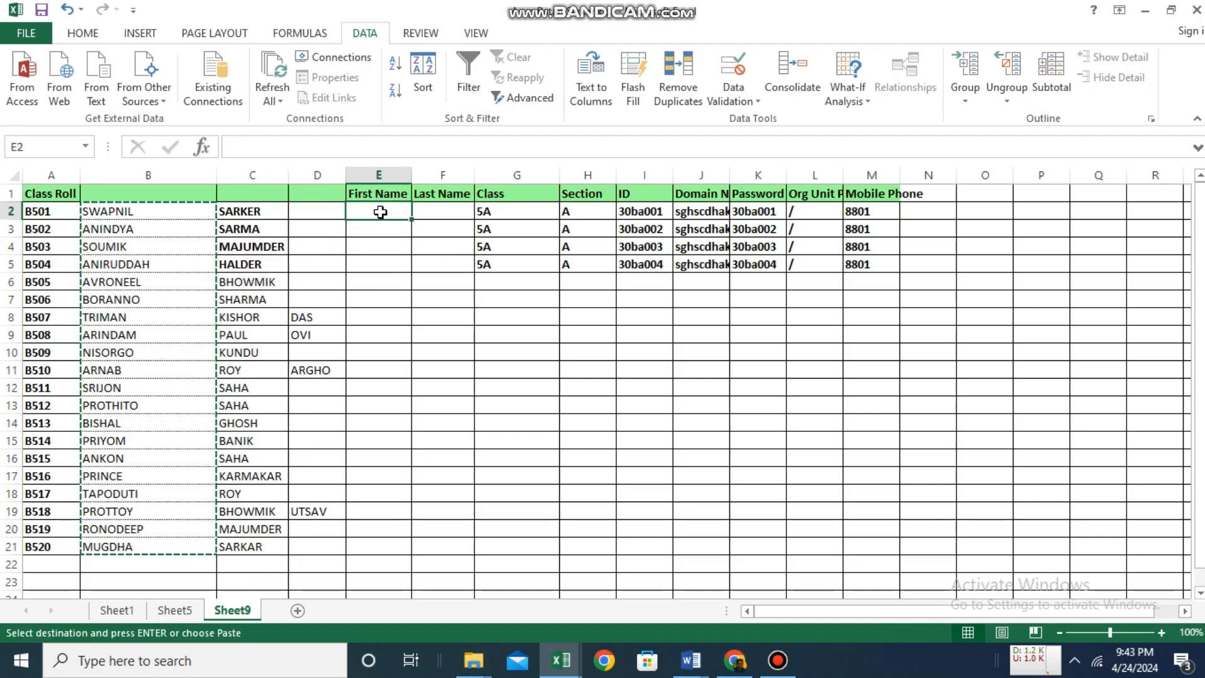
{"action": "right_click", "coordinate": [380, 212]}
{"action": "left_click", "coordinate": [416, 288]}
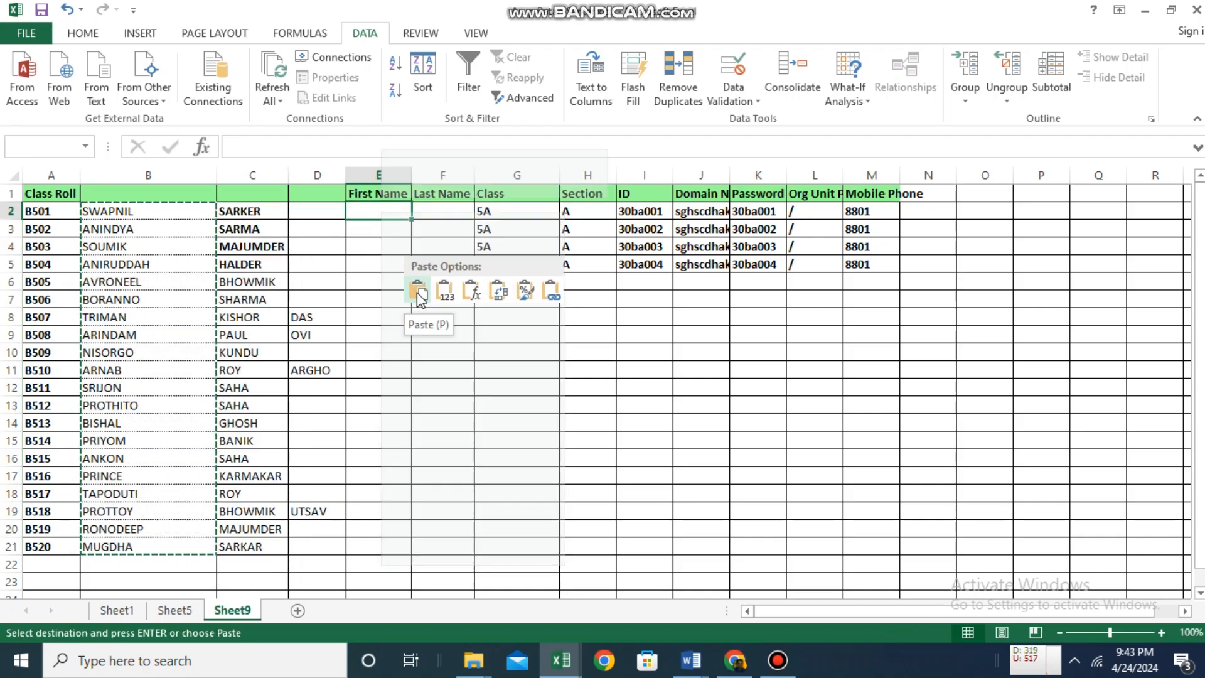
{"action": "left_click_drag", "start_coordinate": [411, 175], "coordinate": [419, 175]}
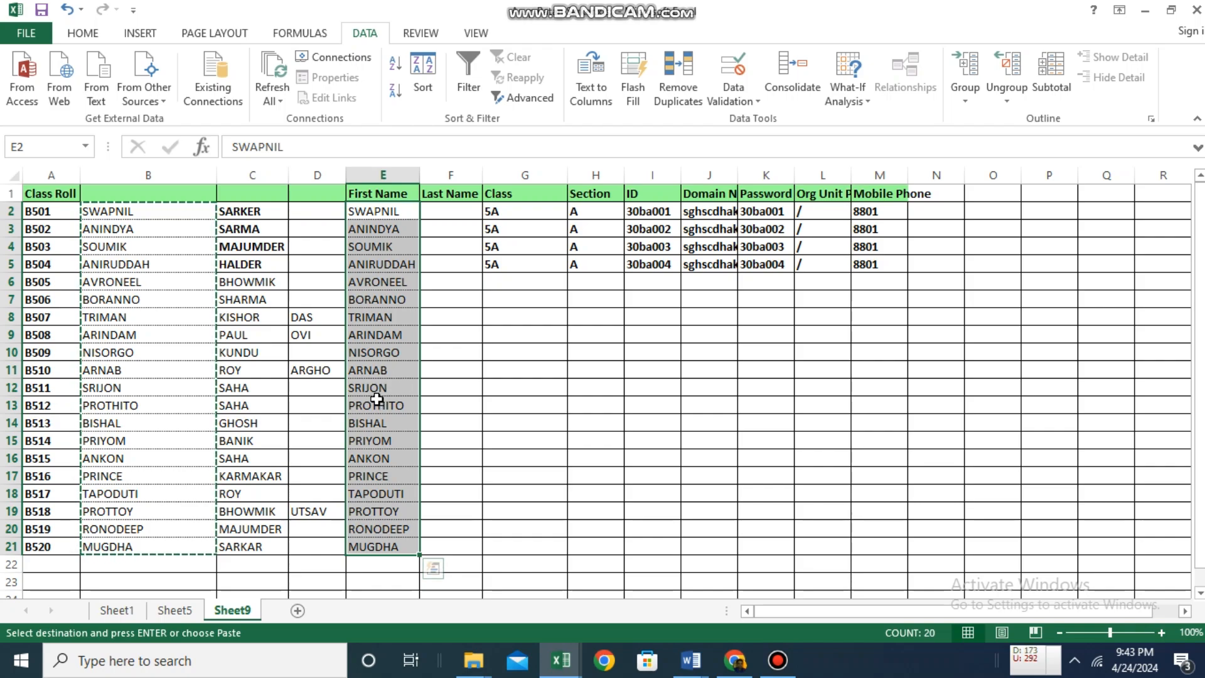
Copy the second name parts in C2:C21 into the Last Name column starting at F2
{"action": "left_click", "coordinate": [256, 197]}
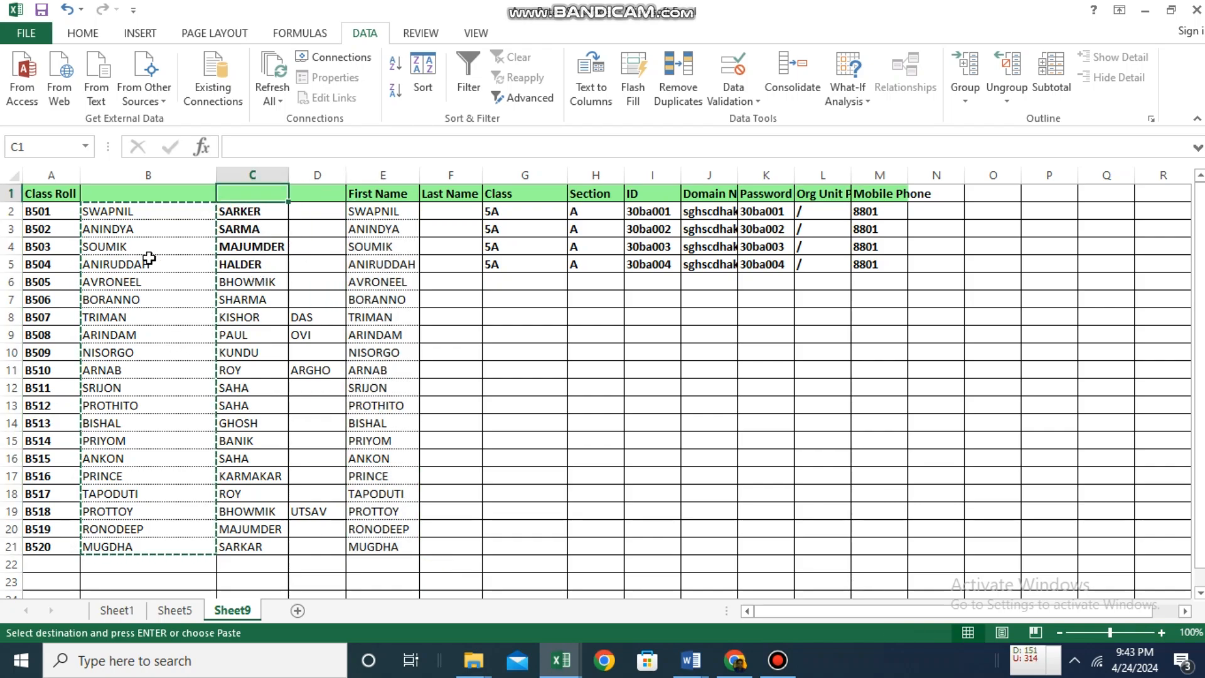
{"action": "left_click", "coordinate": [266, 216]}
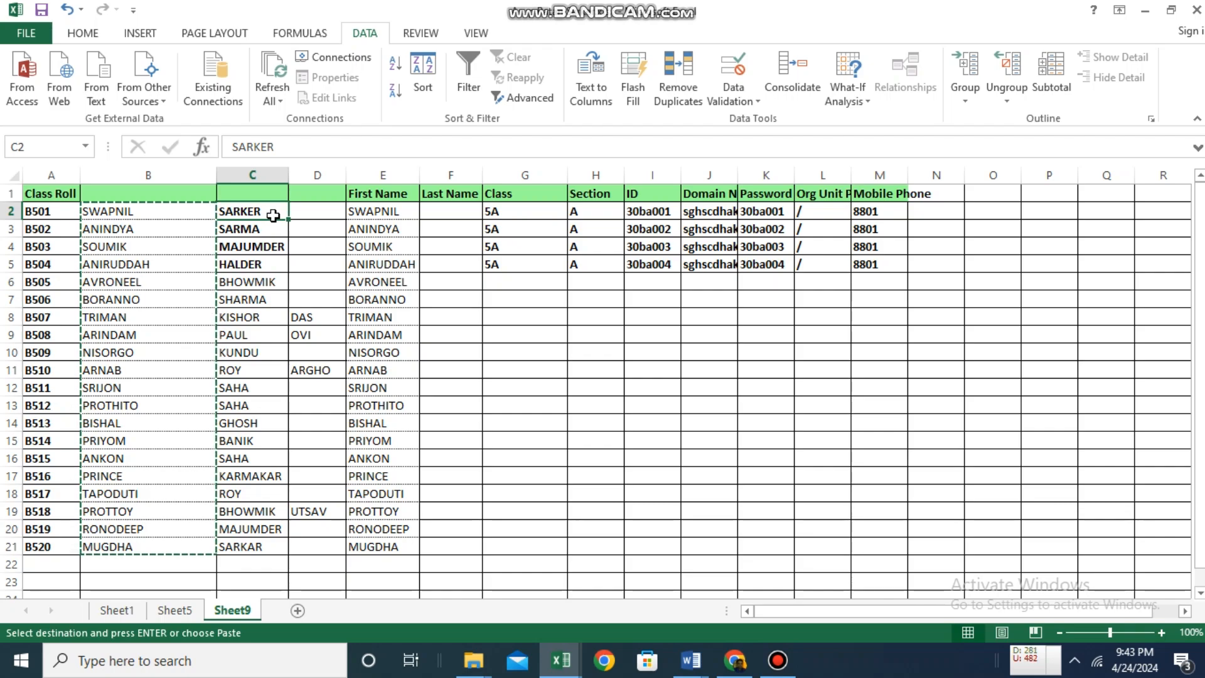
{"action": "left_click_drag", "start_coordinate": [273, 215], "coordinate": [270, 543]}
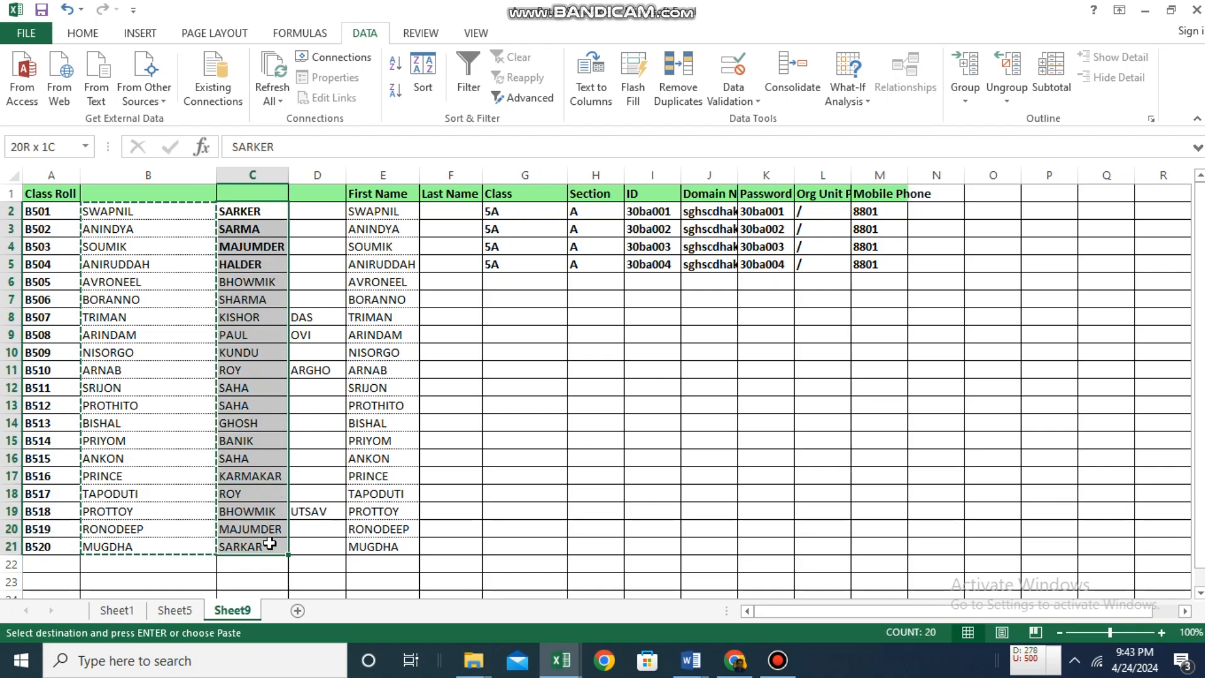
{"action": "right_click", "coordinate": [264, 274]}
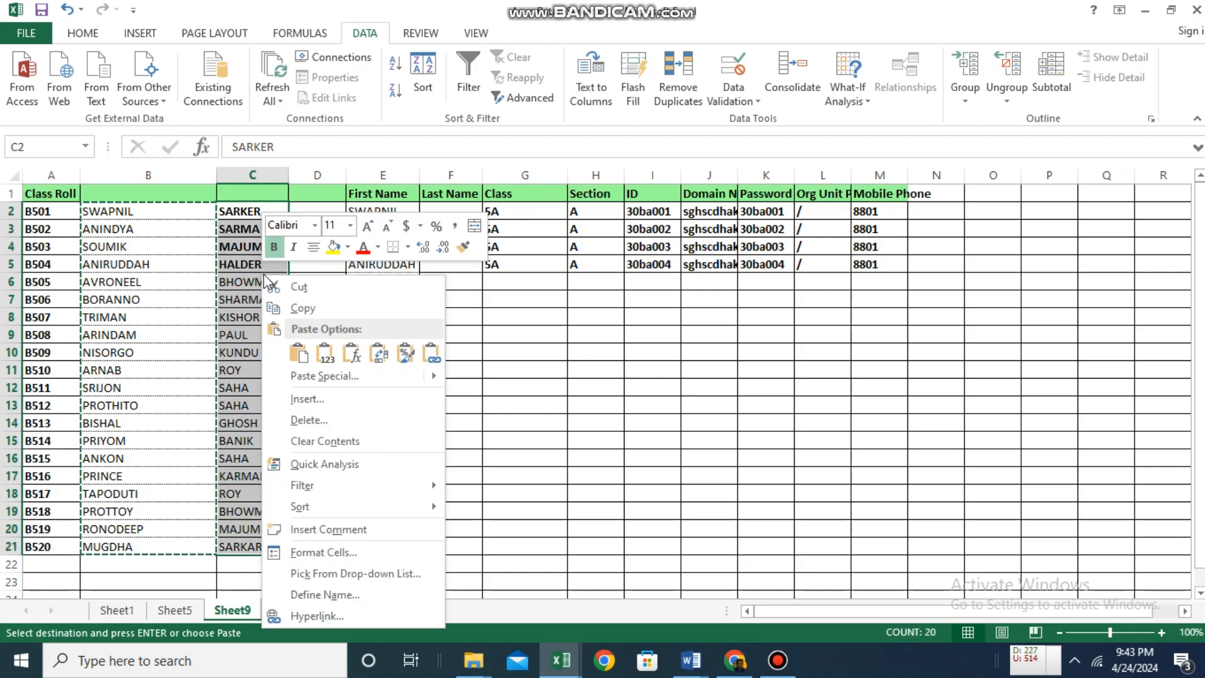
{"action": "left_click", "coordinate": [294, 308]}
{"action": "left_click", "coordinate": [449, 211]}
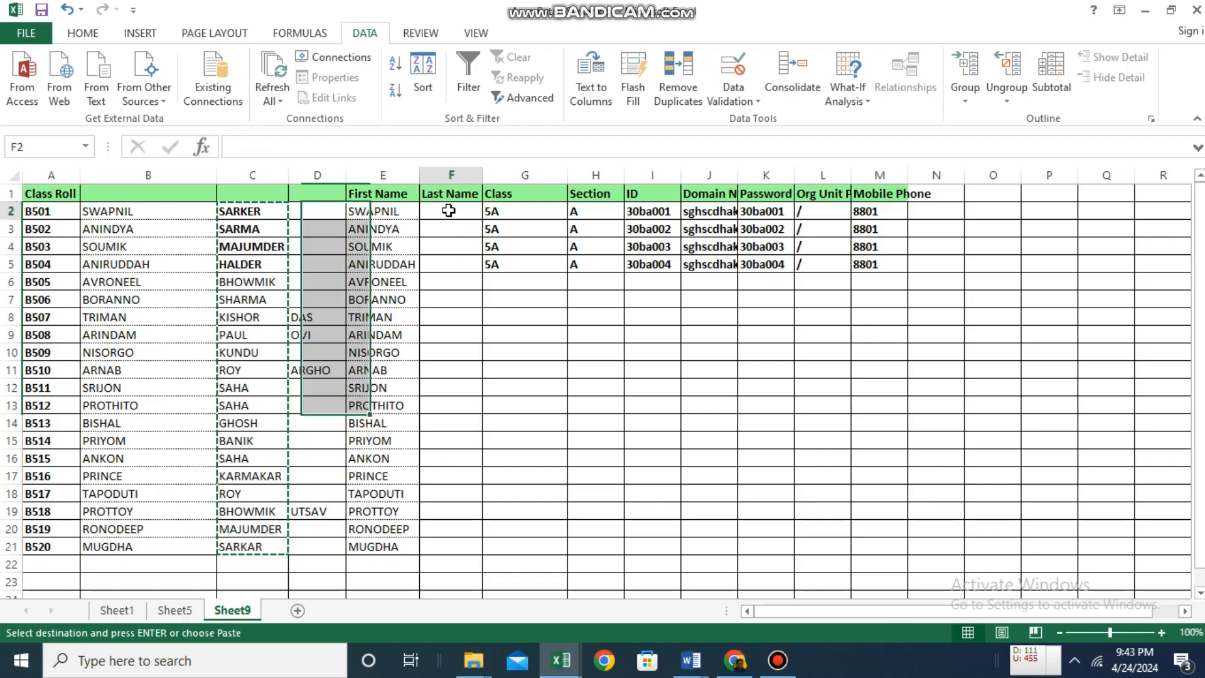
{"action": "right_click", "coordinate": [449, 211]}
{"action": "left_click", "coordinate": [485, 290]}
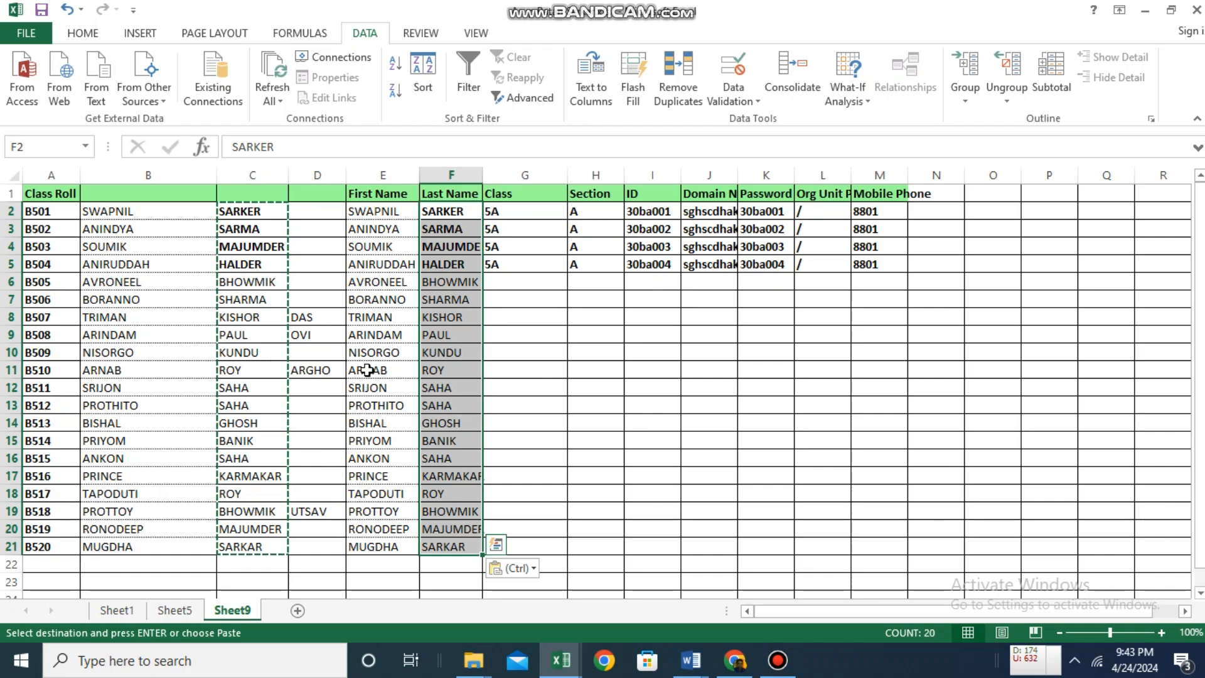
Replace the Last Name of roll B507 in F8 with the third name part copied from D8
{"action": "left_click", "coordinate": [448, 367]}
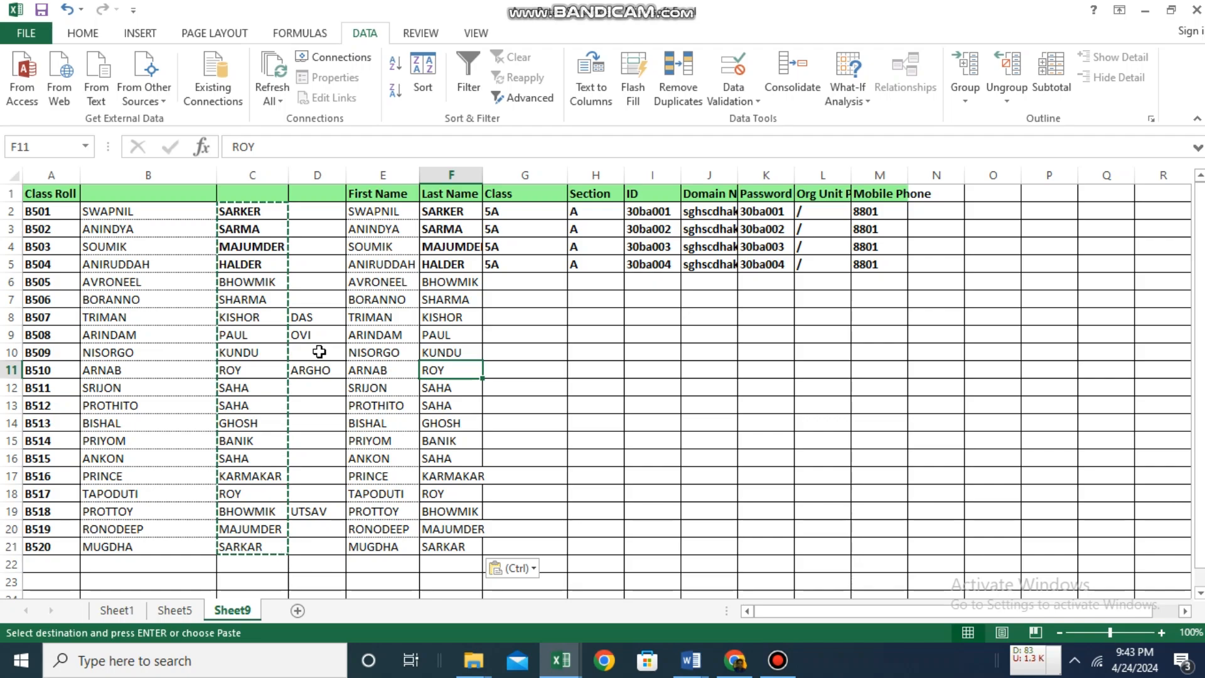
{"action": "scroll", "coordinate": [319, 351], "scroll_direction": "down", "scroll_amount": 1}
{"action": "scroll", "coordinate": [319, 350], "scroll_direction": "up", "scroll_amount": 1}
{"action": "left_click", "coordinate": [316, 320]}
{"action": "right_click", "coordinate": [317, 320]}
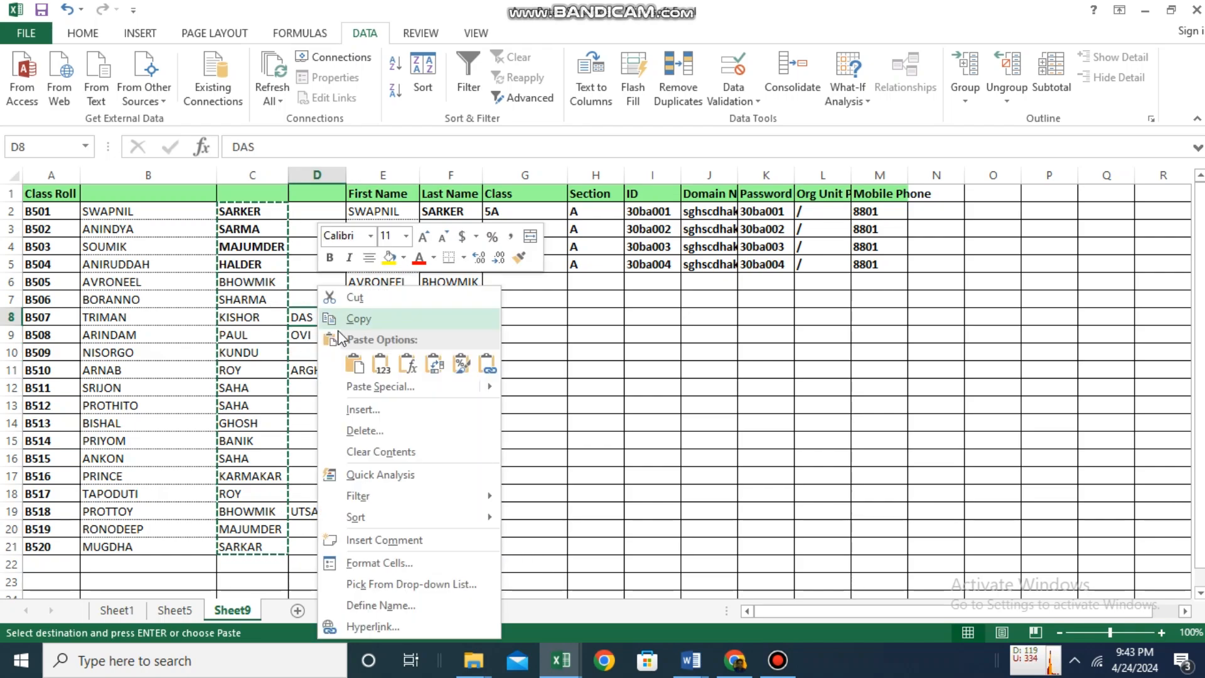
{"action": "left_click", "coordinate": [350, 315]}
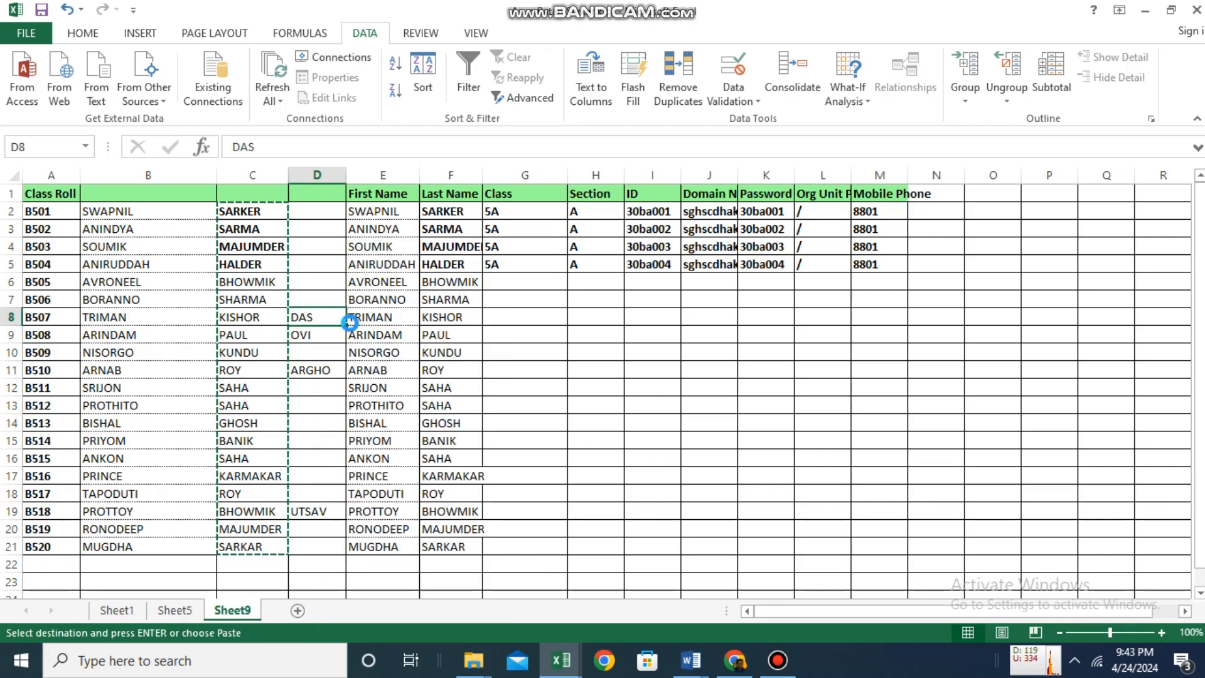
{"action": "right_click", "coordinate": [447, 319]}
{"action": "left_click", "coordinate": [475, 366]}
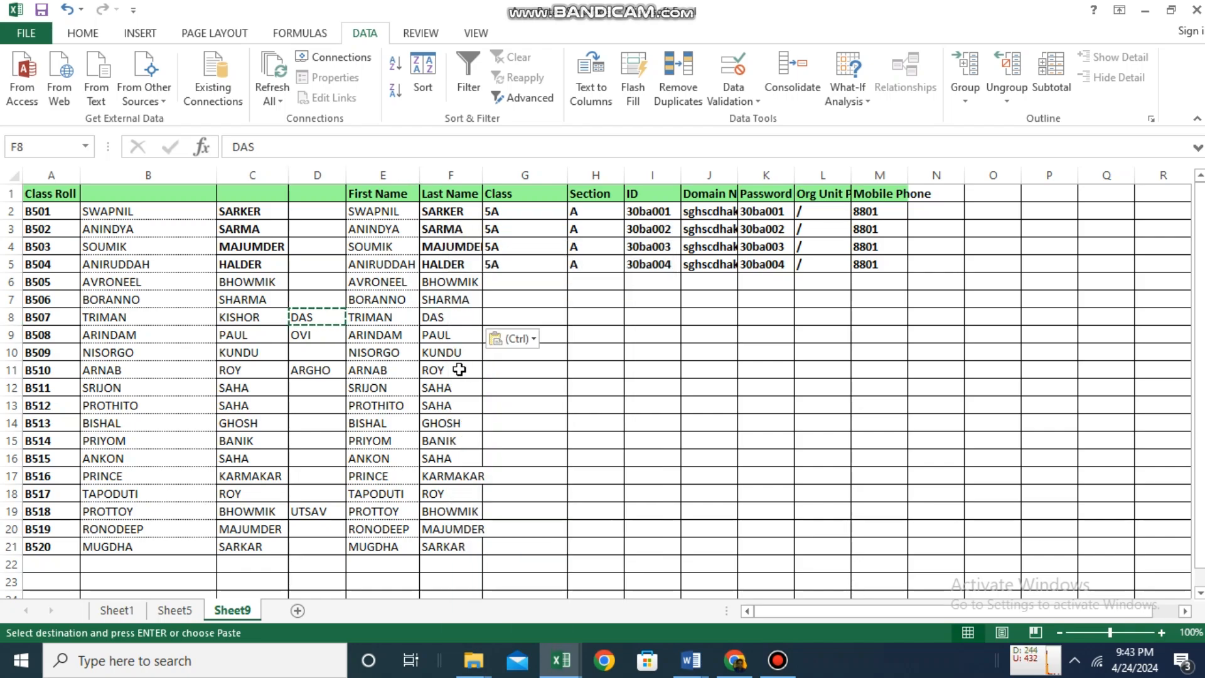
Replace the Last Name of roll B508 in F9 with the third name part copied from D9
{"action": "left_click", "coordinate": [306, 339]}
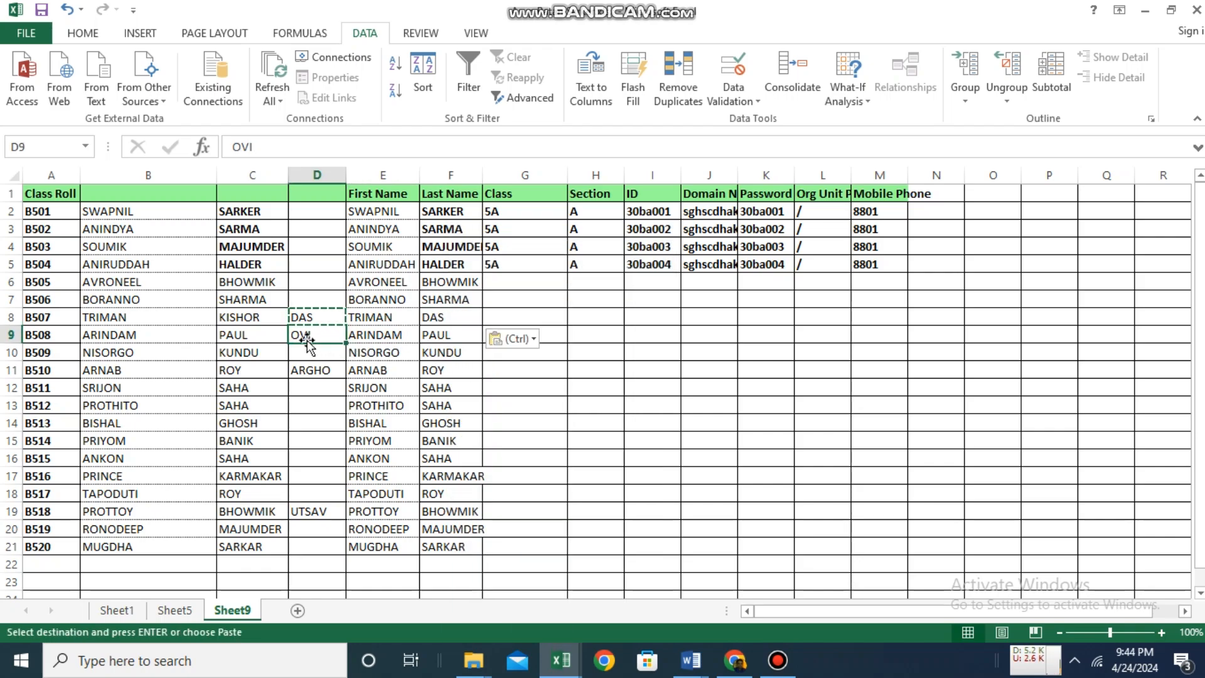
{"action": "right_click", "coordinate": [305, 339]}
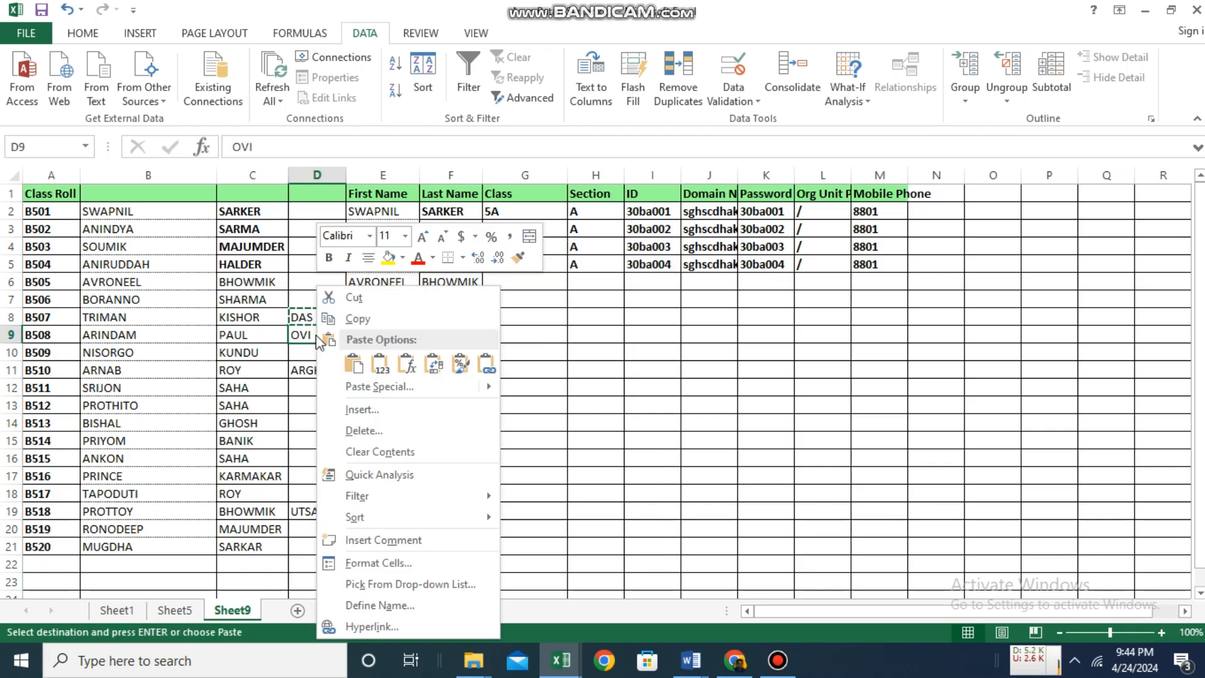
{"action": "left_click", "coordinate": [369, 325]}
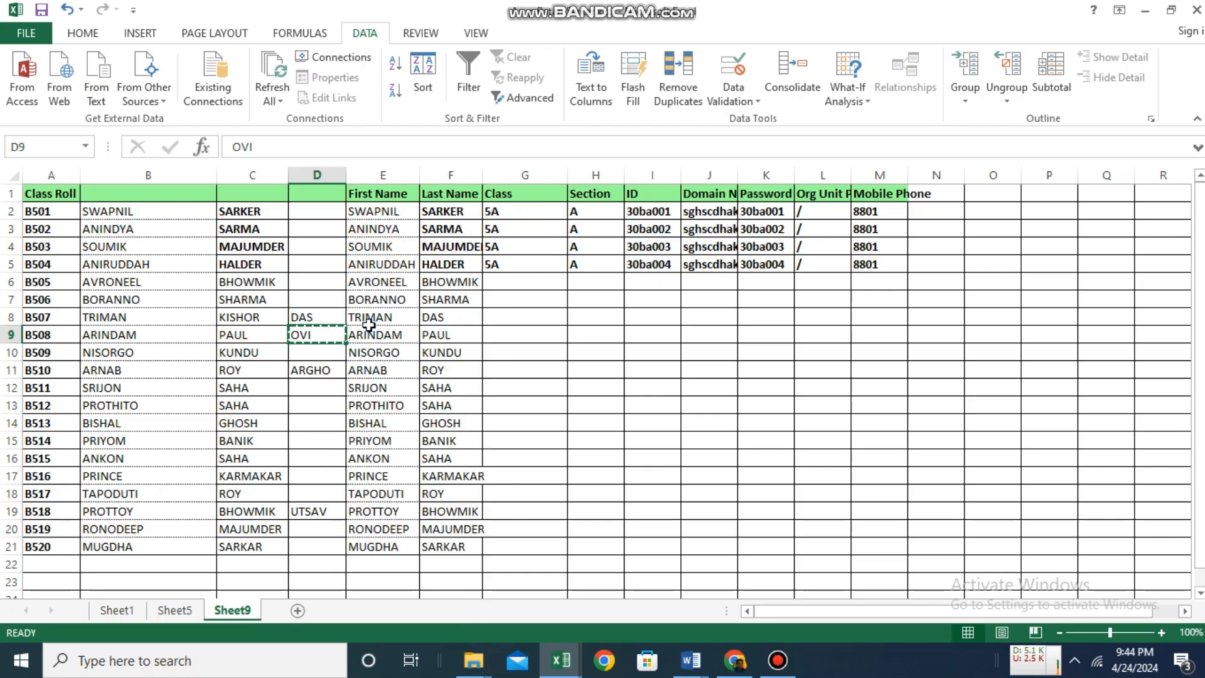
{"action": "left_click", "coordinate": [446, 339]}
{"action": "right_click", "coordinate": [446, 339]}
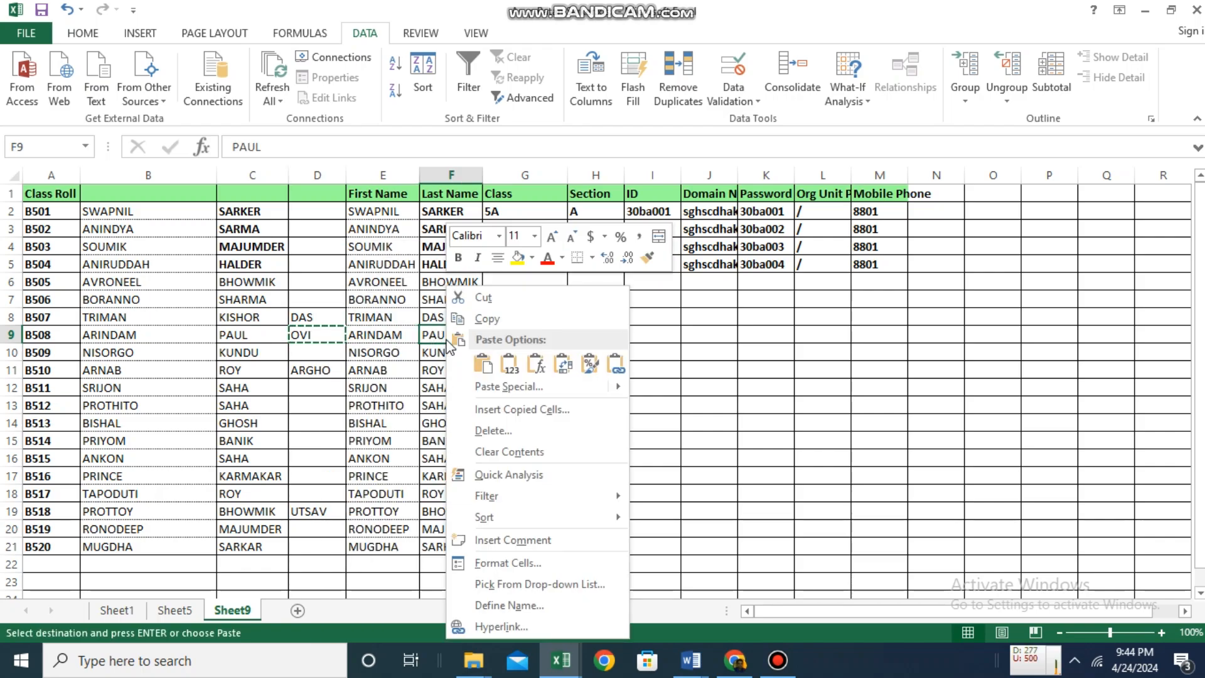
{"action": "left_click", "coordinate": [483, 365]}
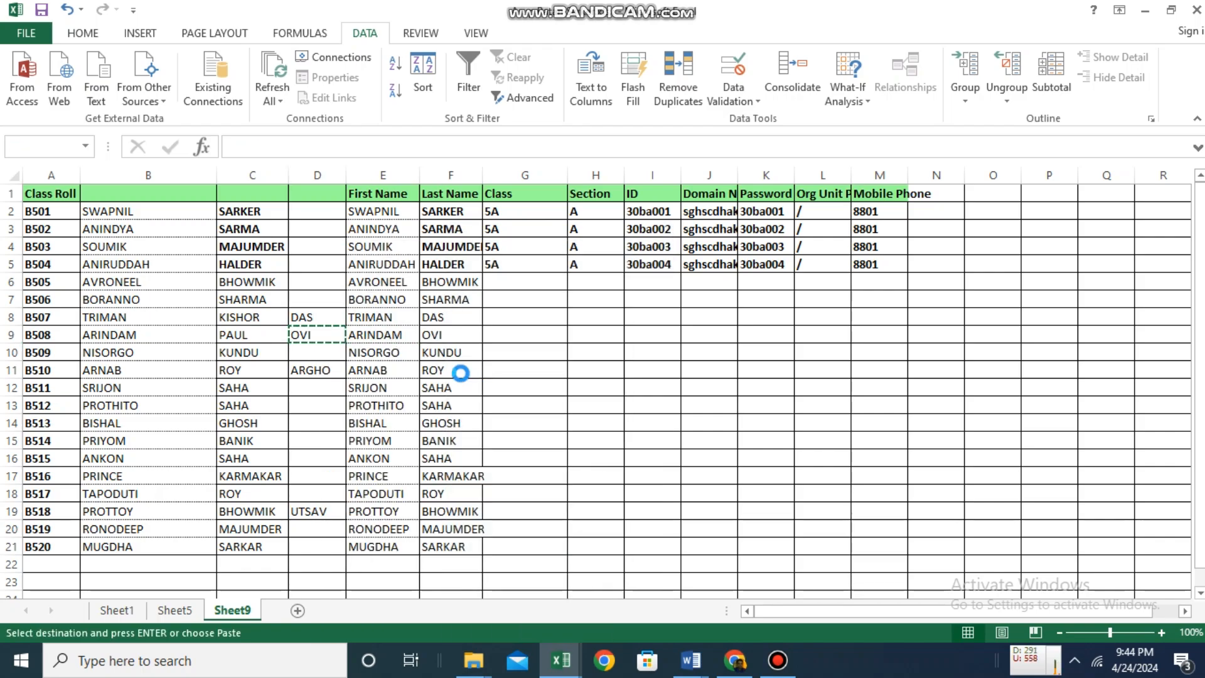
Replace the Last Name of roll B510 in F11 with the third name part copied from D11
{"action": "left_click", "coordinate": [326, 373]}
{"action": "right_click", "coordinate": [327, 376]}
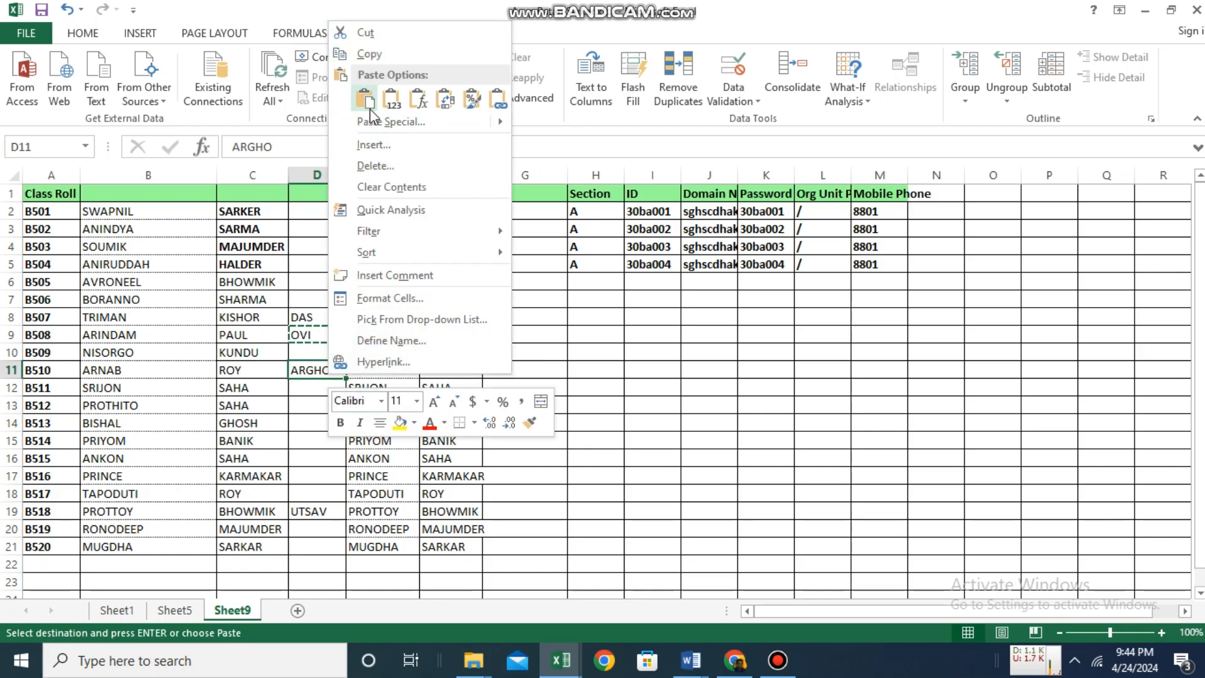
{"action": "left_click", "coordinate": [367, 56]}
{"action": "left_click", "coordinate": [453, 369]}
{"action": "right_click", "coordinate": [453, 367]}
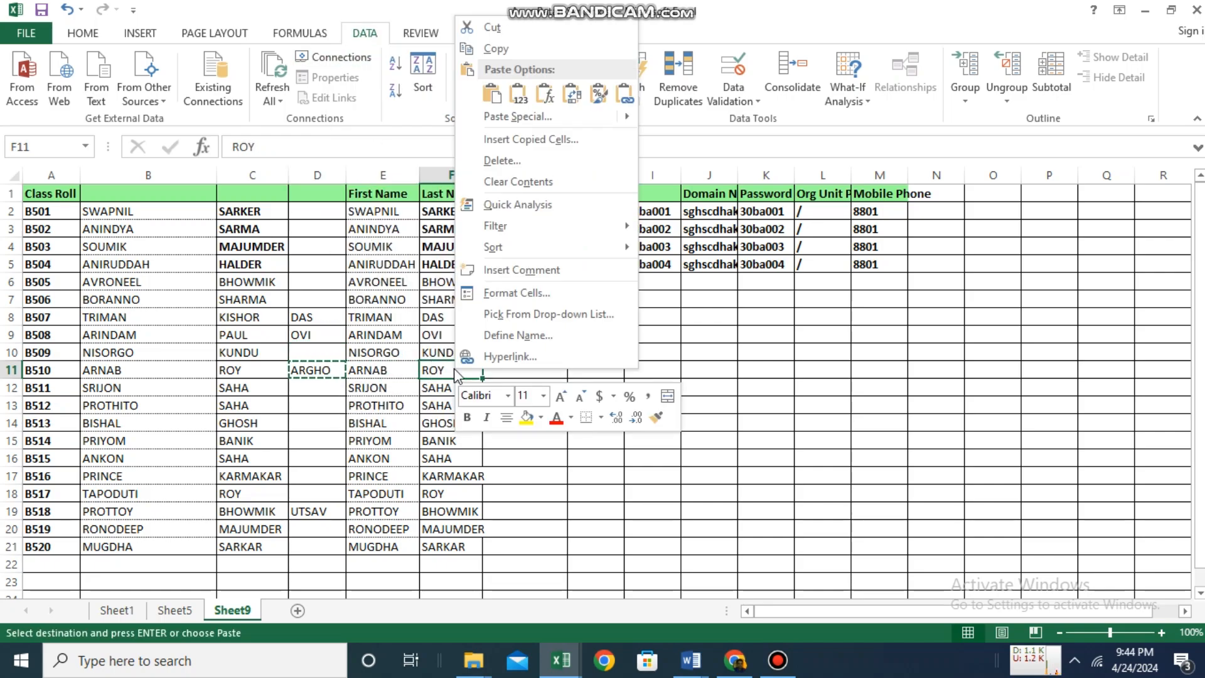
{"action": "left_click", "coordinate": [491, 94]}
Replace the Last Name of roll B518 in F19 with the third name part copied from D19
{"action": "left_click", "coordinate": [322, 509]}
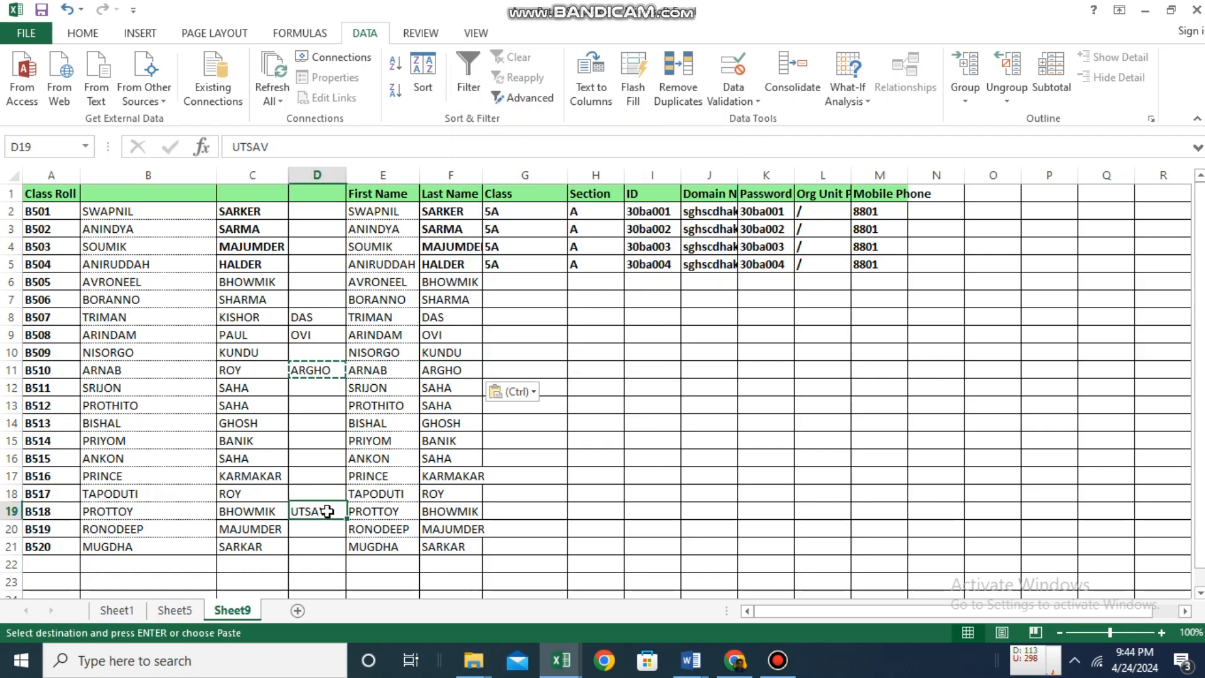
{"action": "right_click", "coordinate": [326, 512]}
{"action": "left_click", "coordinate": [370, 193]}
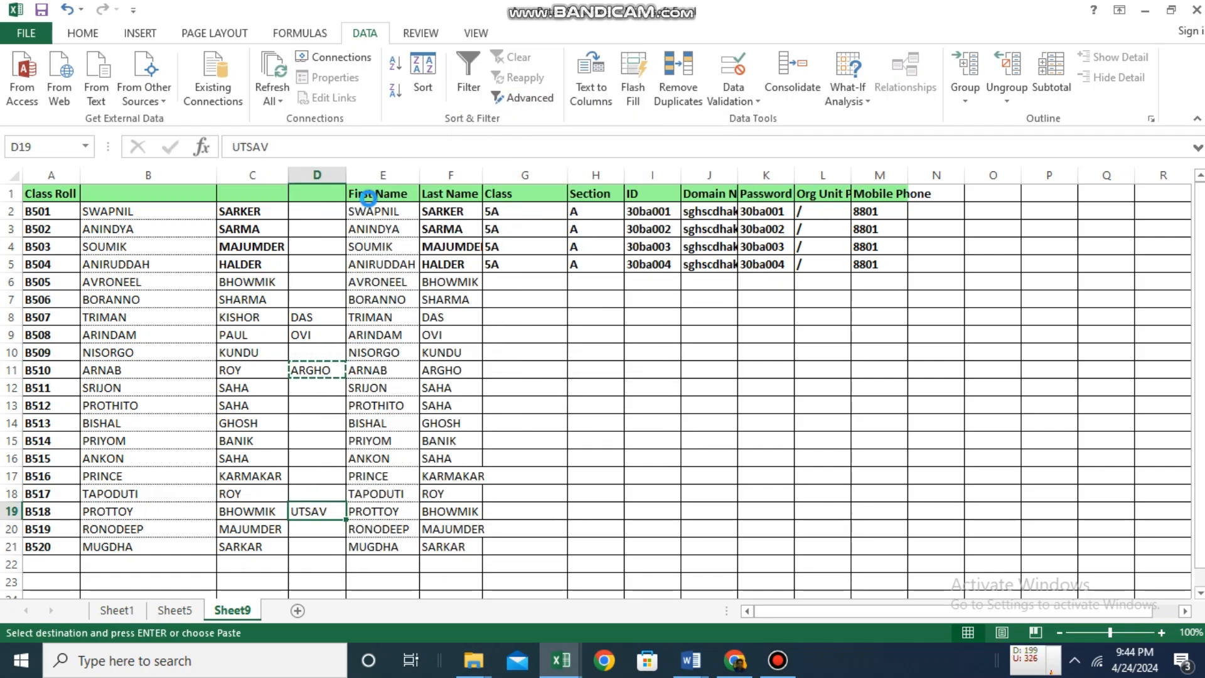
{"action": "left_click", "coordinate": [450, 513]}
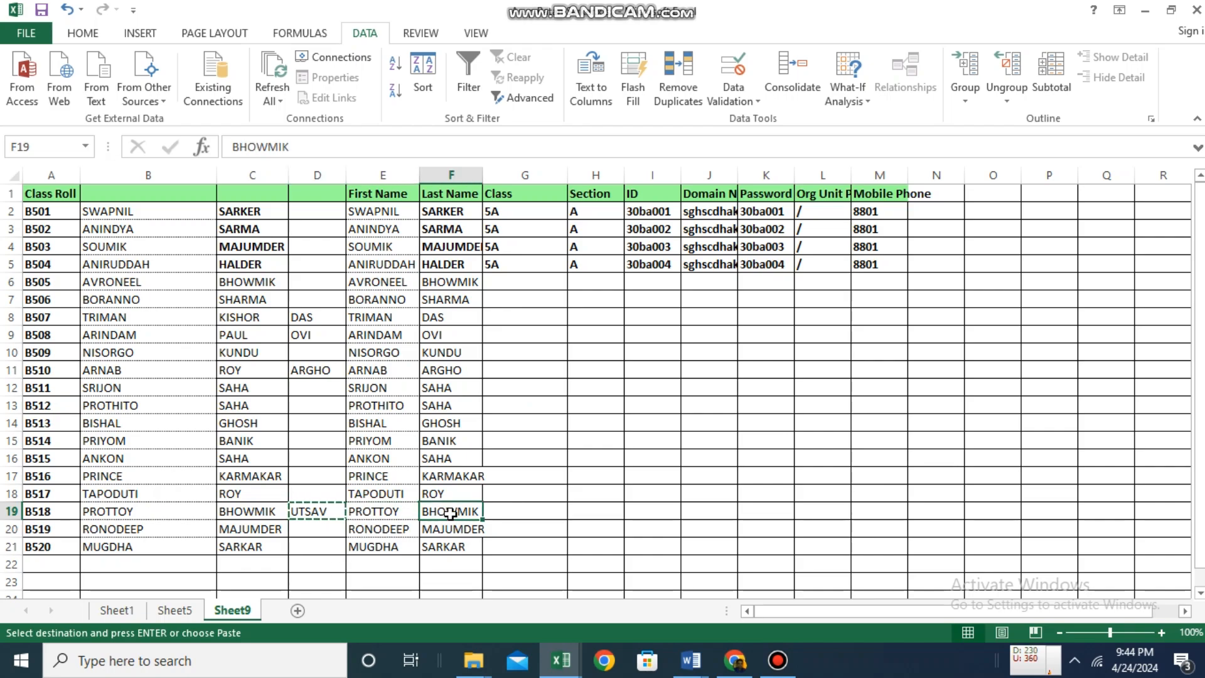
{"action": "right_click", "coordinate": [450, 513]}
{"action": "left_click", "coordinate": [488, 245]}
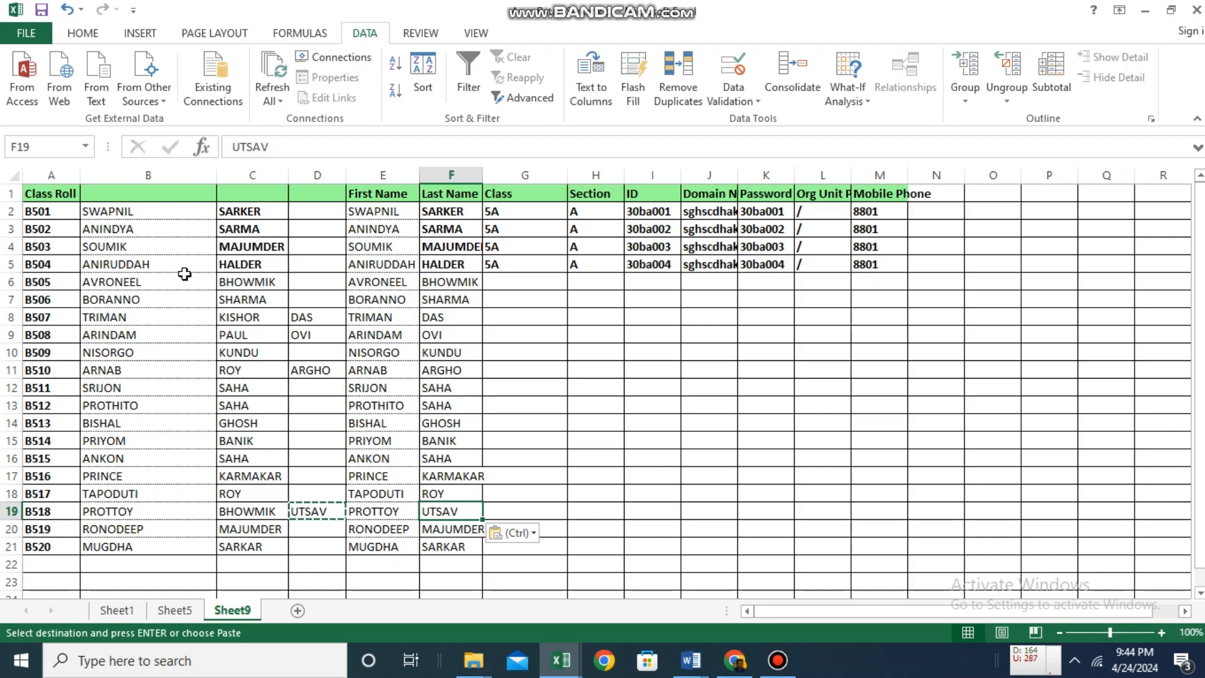
Clear the contents of columns B to D and switch to the Attendance BV 2024 workbook
{"action": "left_click_drag", "start_coordinate": [151, 176], "coordinate": [317, 178]}
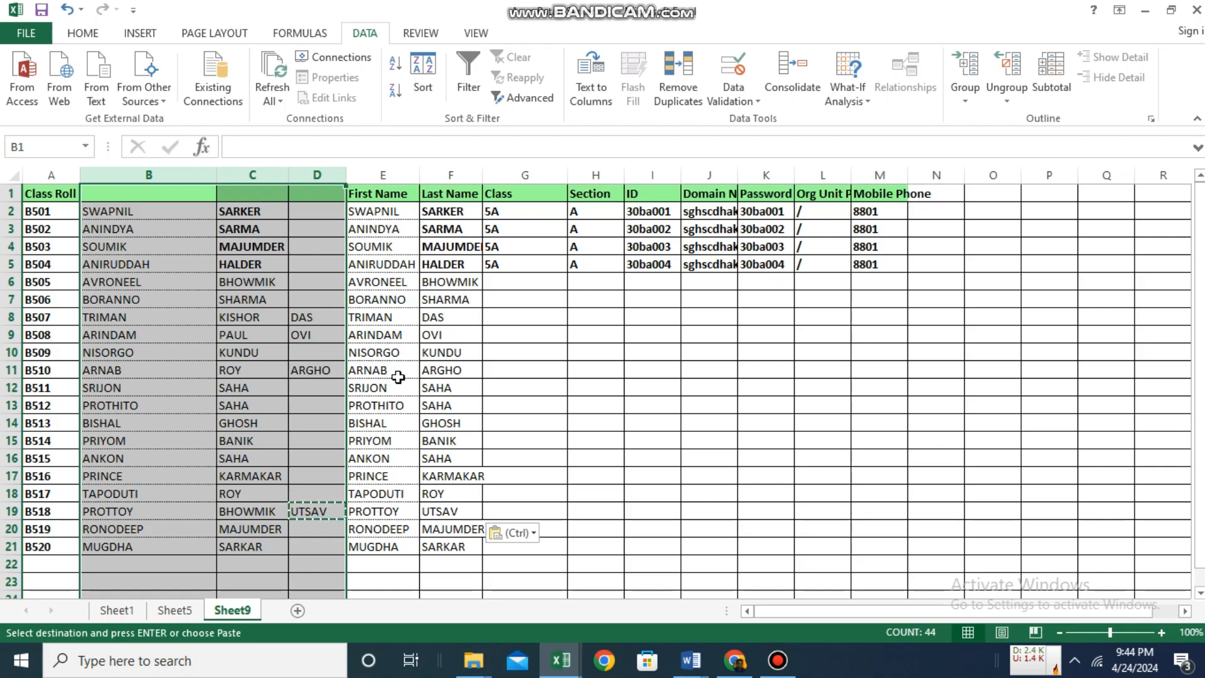
{"action": "key", "text": "Delete"}
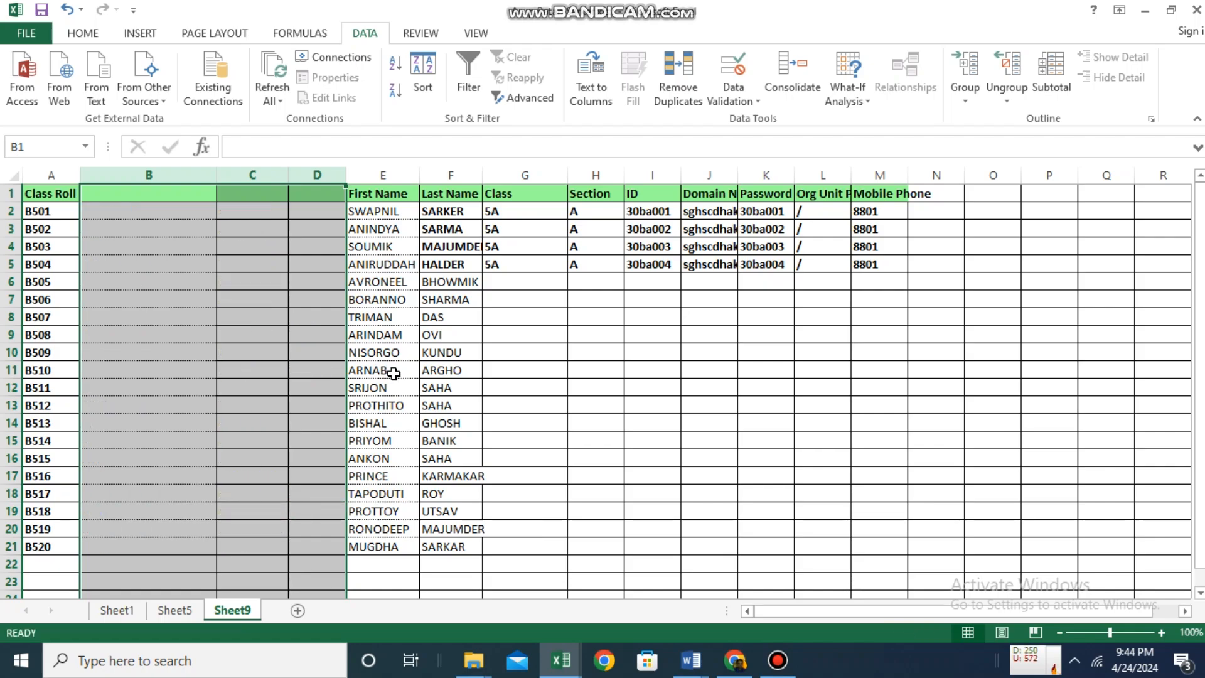
{"action": "mouse_move", "coordinate": [560, 658]}
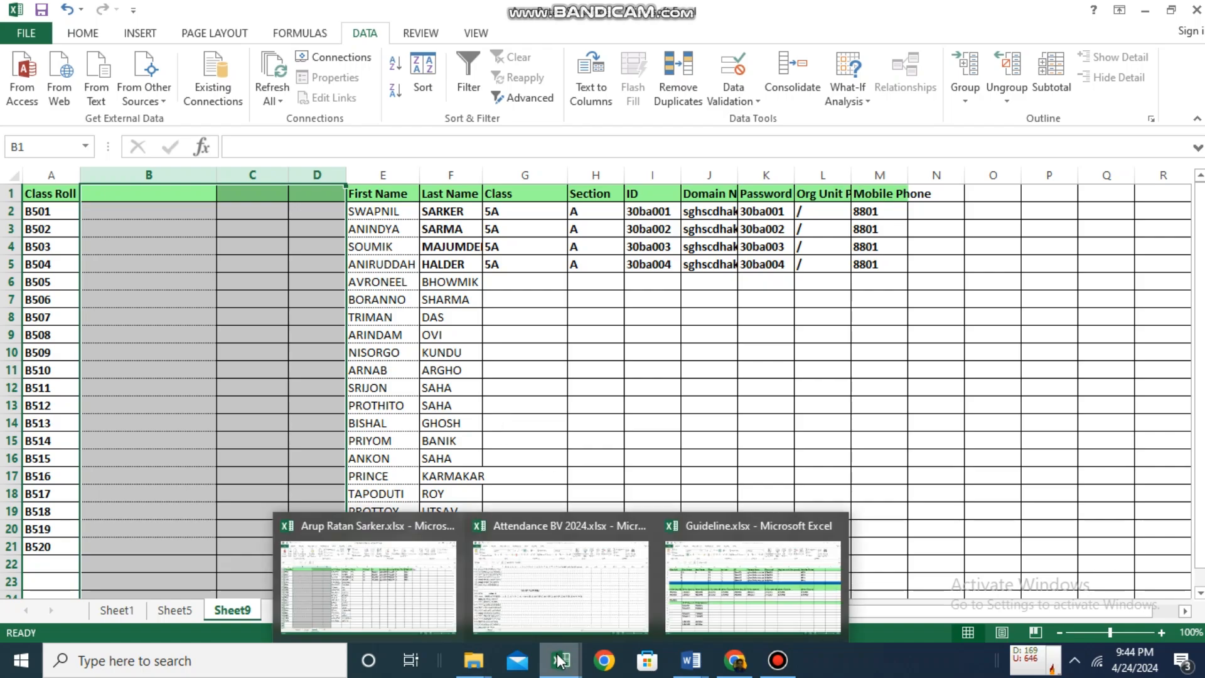
{"action": "left_click", "coordinate": [567, 592]}
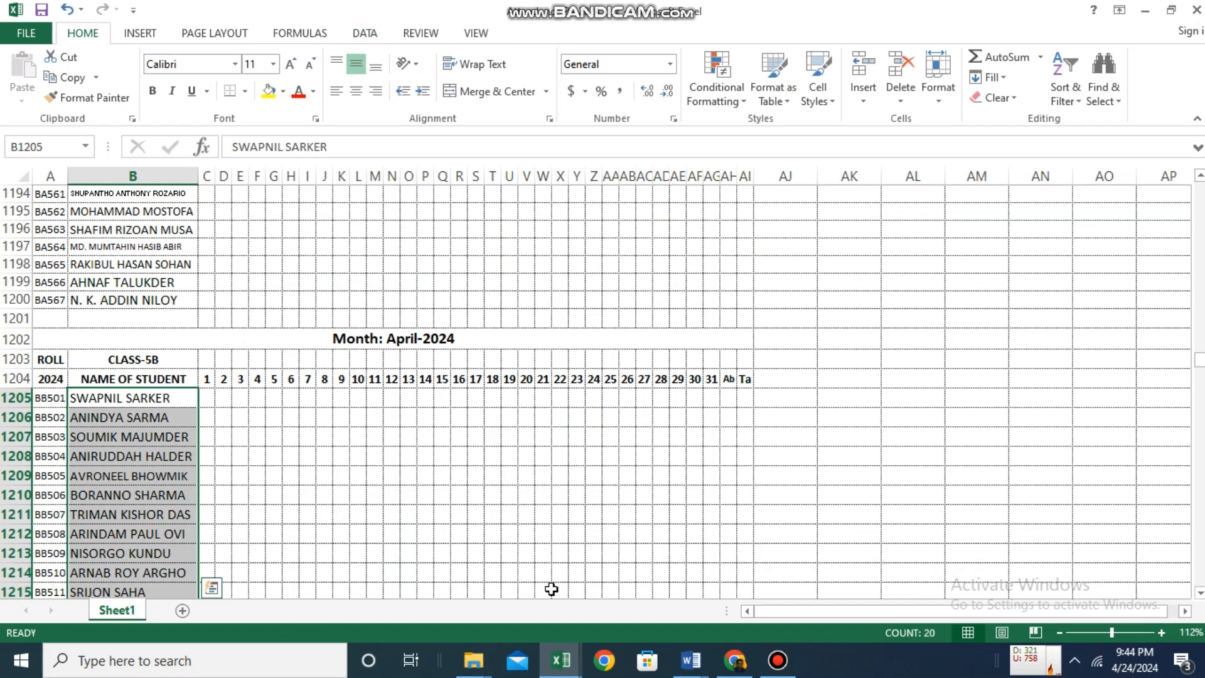
Copy the Class 5B full names of rolls BB501 to BB520 in B1205:B1224 into the account sheet starting at B2
{"action": "scroll", "coordinate": [312, 482], "scroll_direction": "down", "scroll_amount": 3}
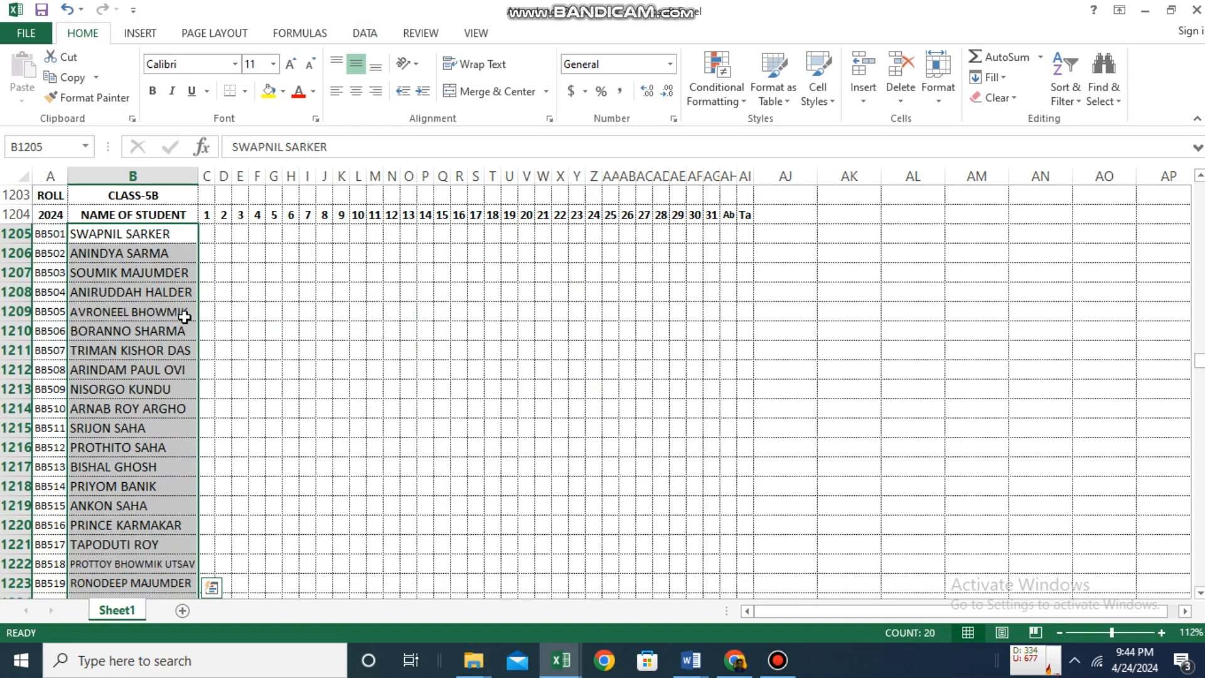
{"action": "left_click", "coordinate": [141, 241]}
{"action": "left_click_drag", "start_coordinate": [149, 235], "coordinate": [145, 525]}
{"action": "right_click", "coordinate": [130, 328]}
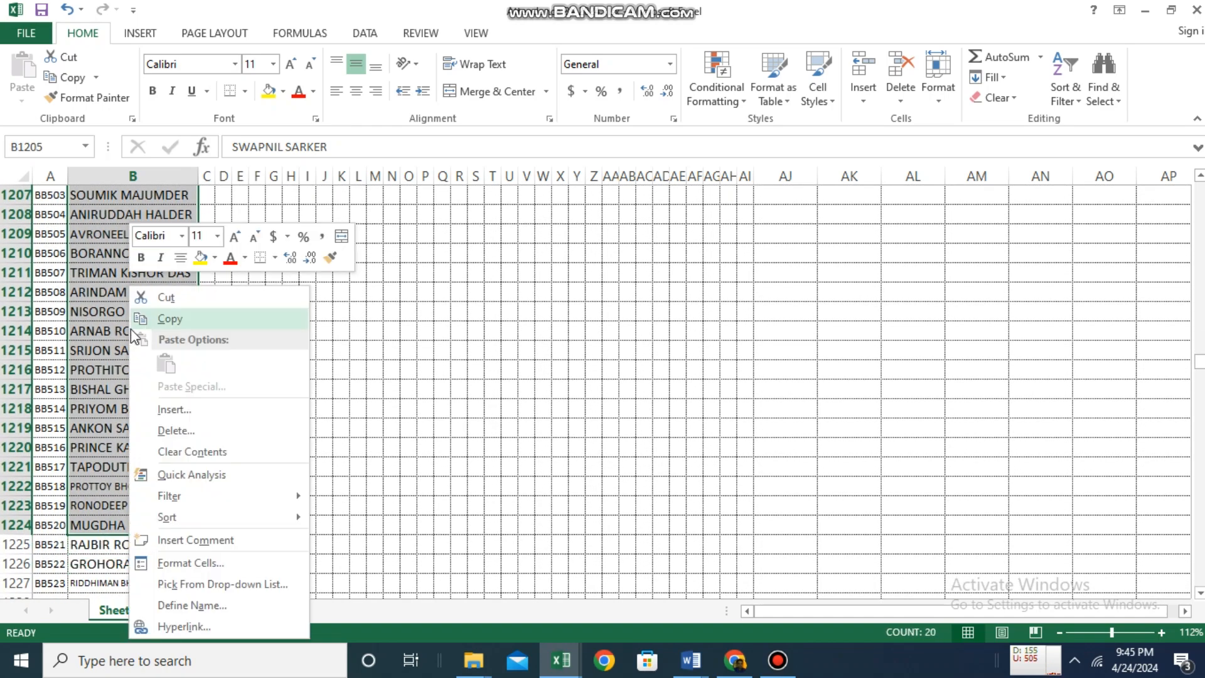
{"action": "left_click", "coordinate": [179, 320]}
{"action": "scroll", "coordinate": [188, 326], "scroll_direction": "up", "scroll_amount": 4}
{"action": "mouse_move", "coordinate": [556, 666]}
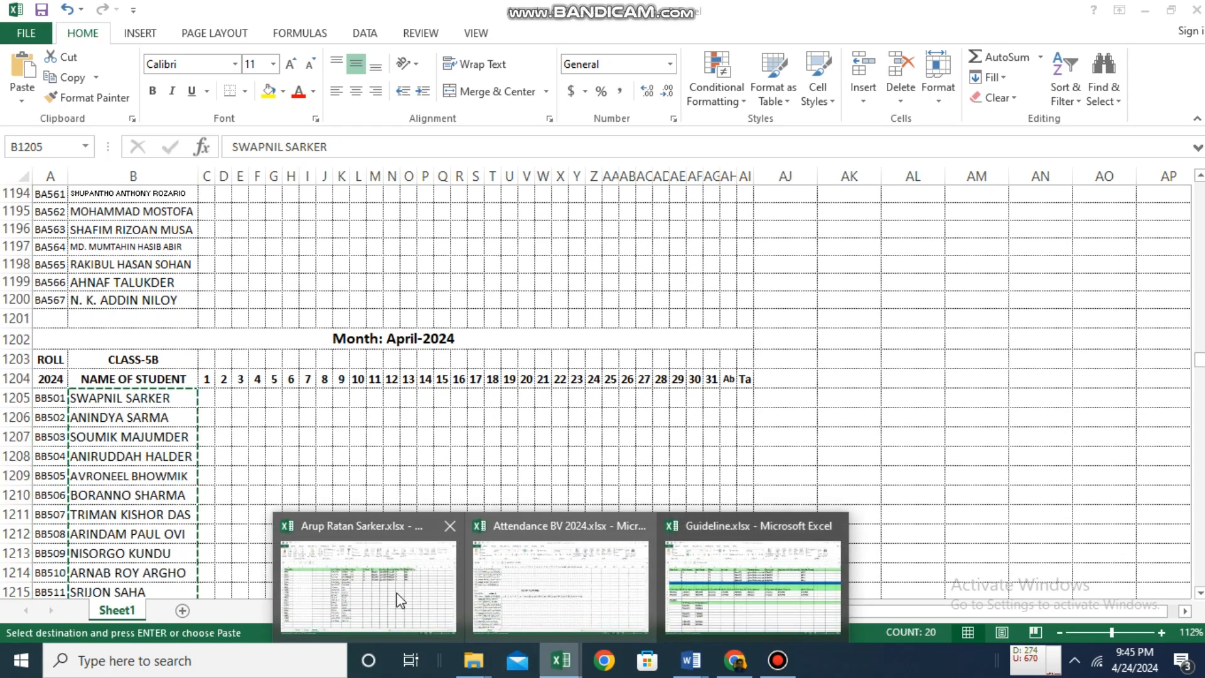
{"action": "left_click", "coordinate": [394, 597]}
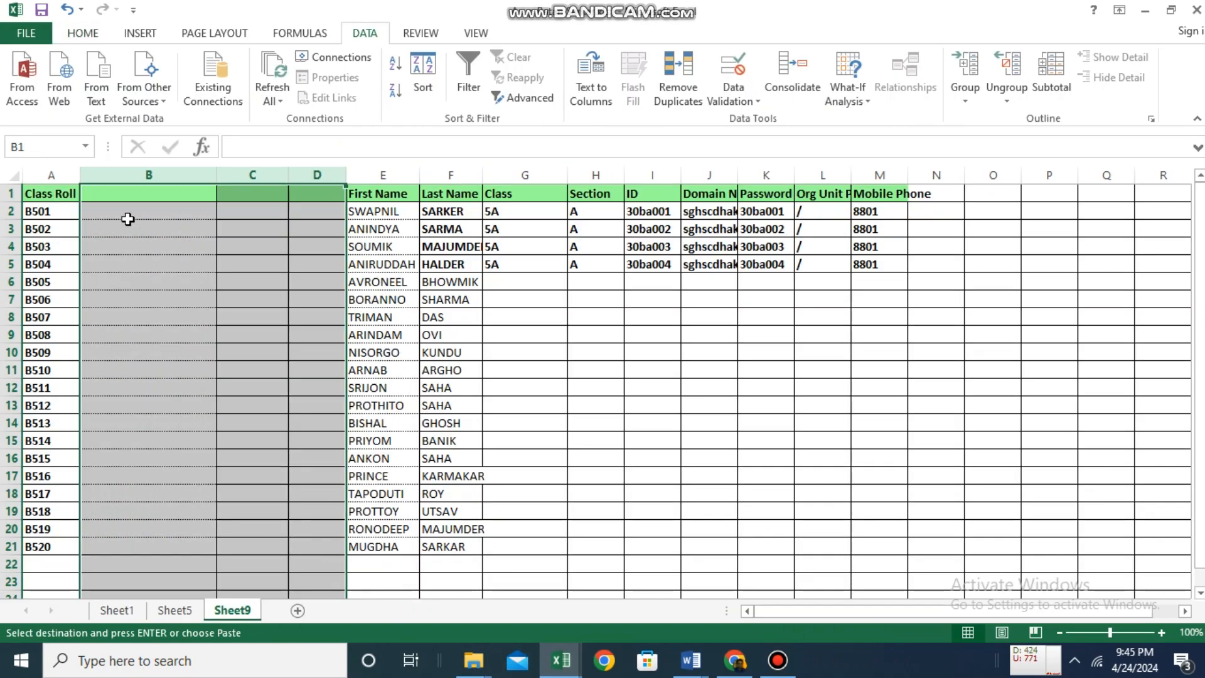
{"action": "left_click", "coordinate": [97, 215]}
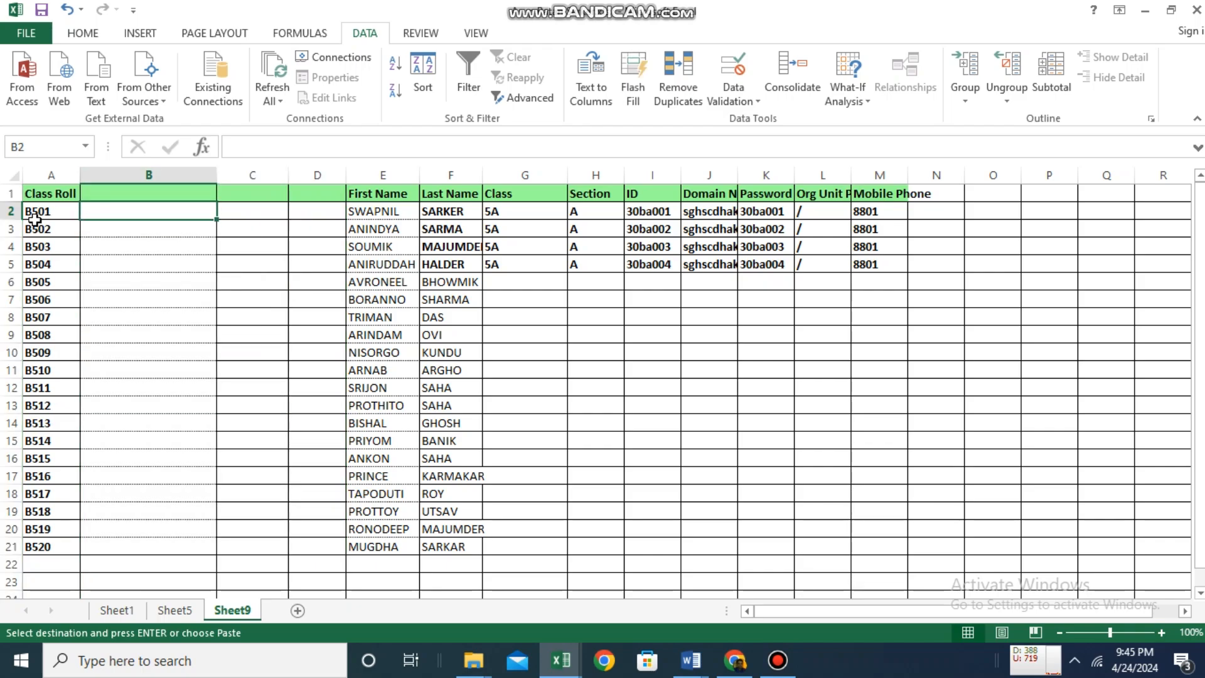
{"action": "right_click", "coordinate": [116, 213]}
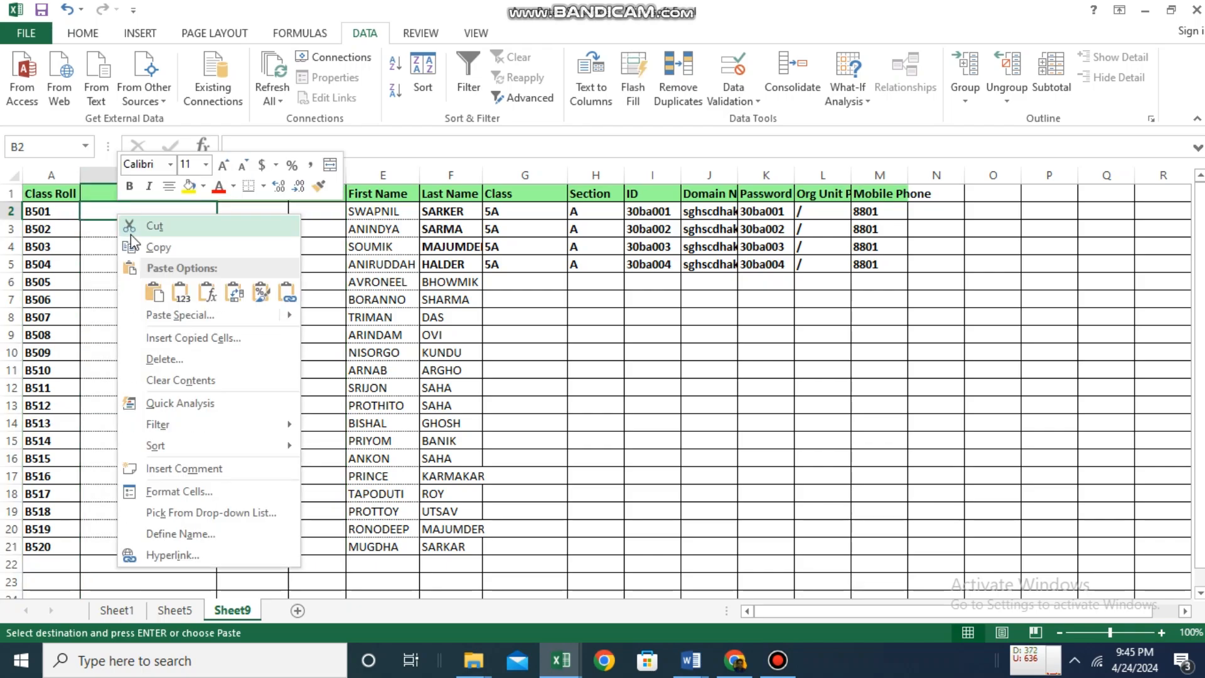
{"action": "left_click", "coordinate": [154, 296]}
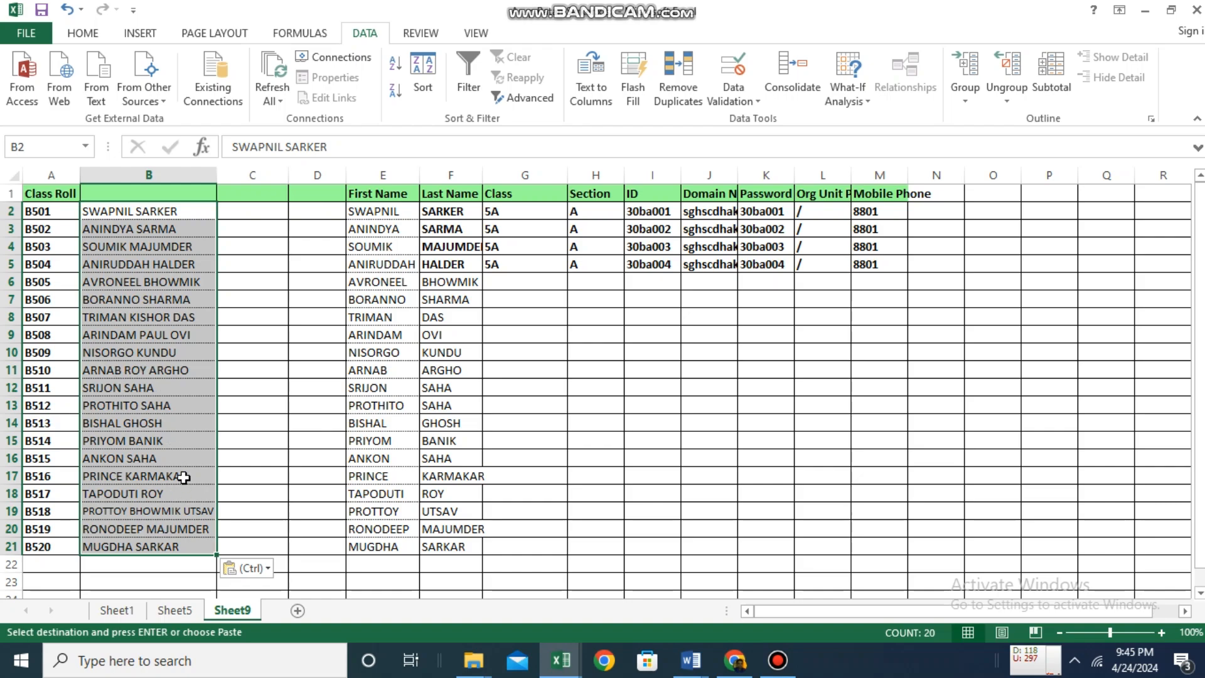
Copy the LEFT, FIND and SUBSTITUTE formula from B7 of Sheet5 into C2 of Sheet9 and fill it down to C21
{"action": "left_click", "coordinate": [180, 612]}
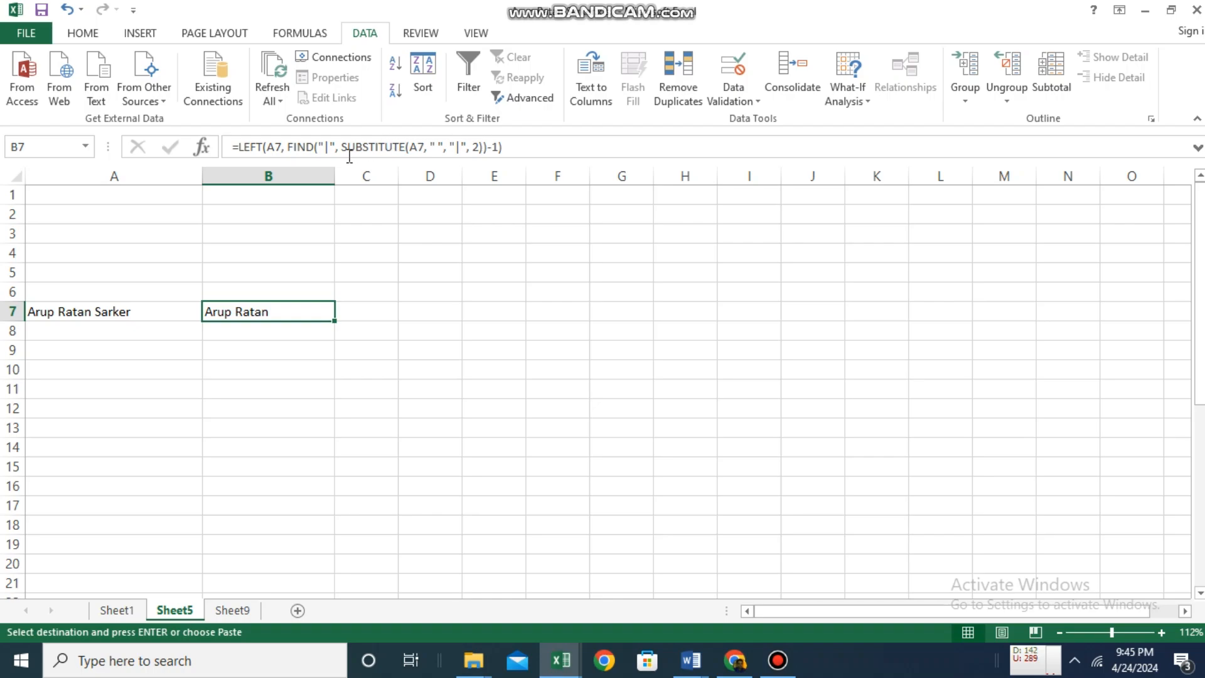
{"action": "right_click", "coordinate": [284, 312]}
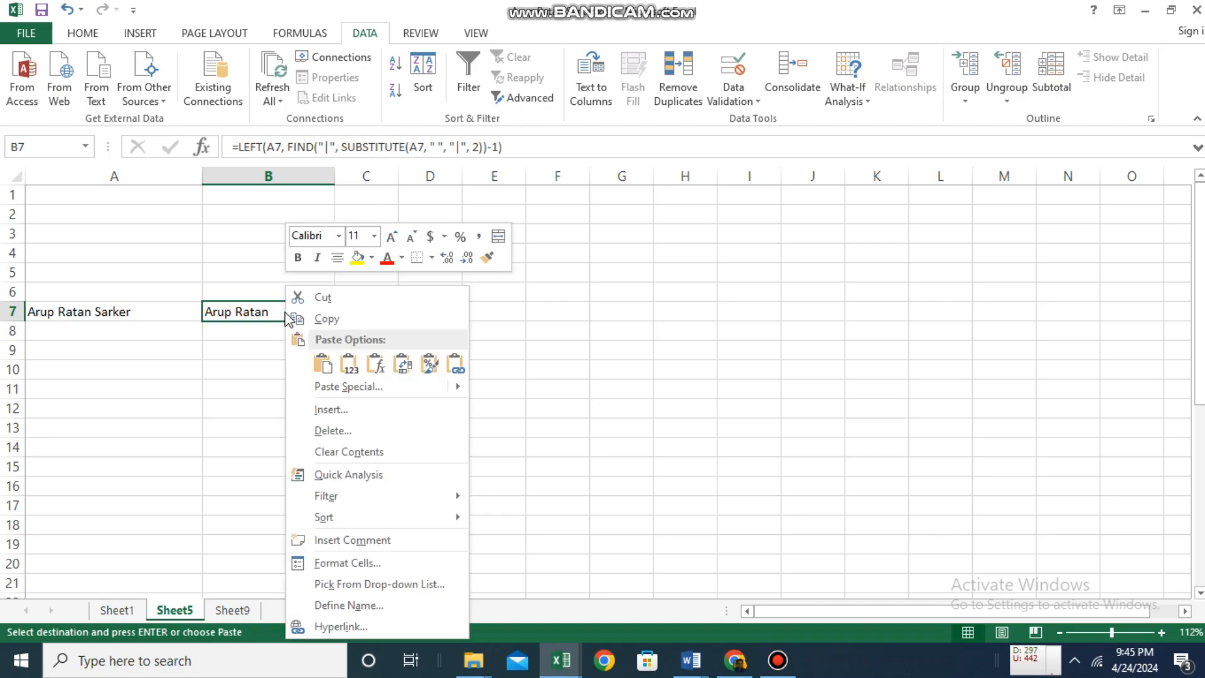
{"action": "left_click", "coordinate": [326, 319]}
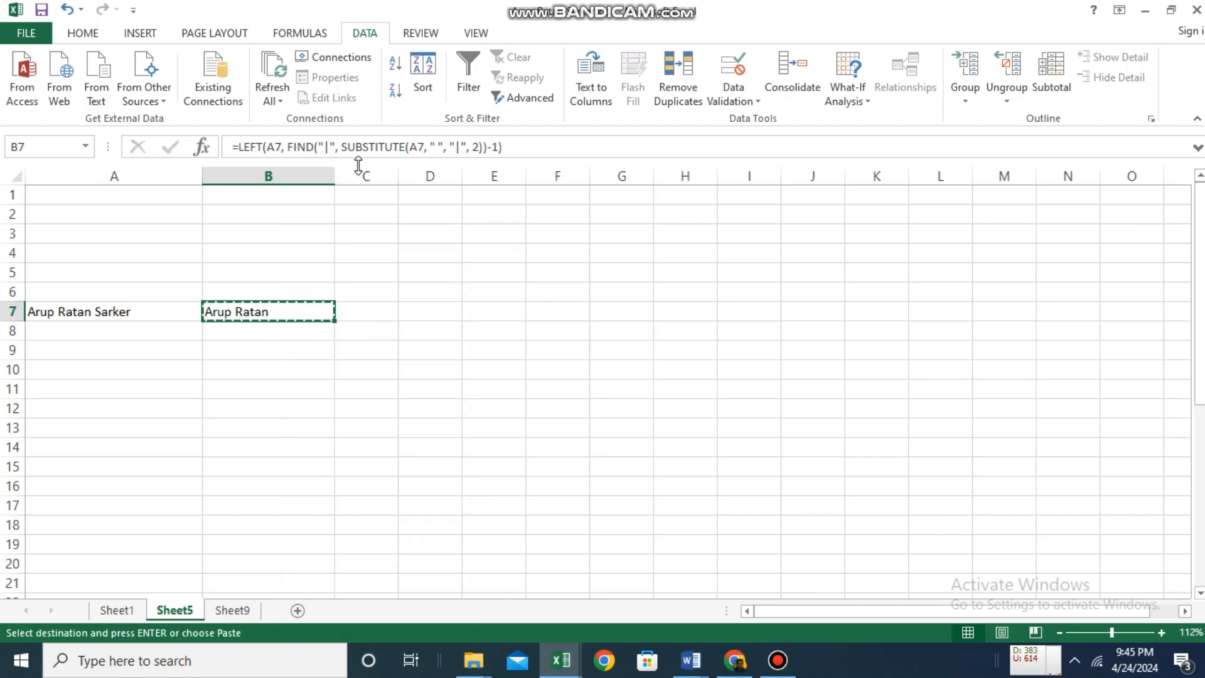
{"action": "left_click", "coordinate": [242, 613]}
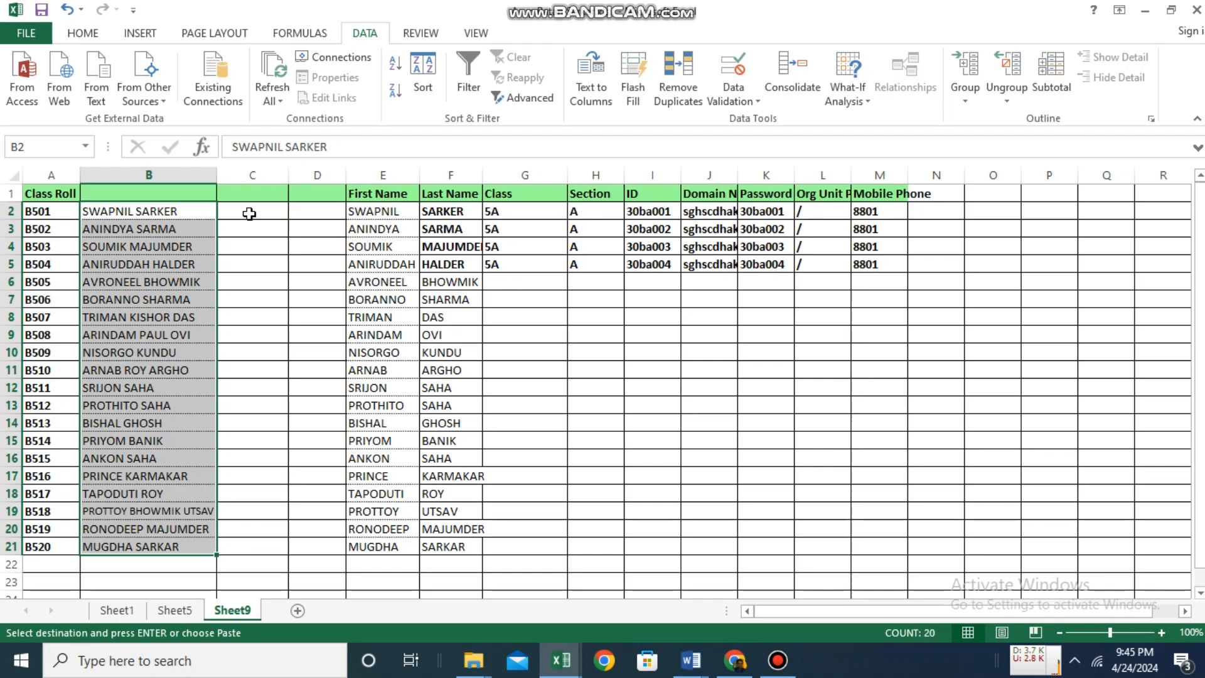
{"action": "left_click", "coordinate": [249, 214]}
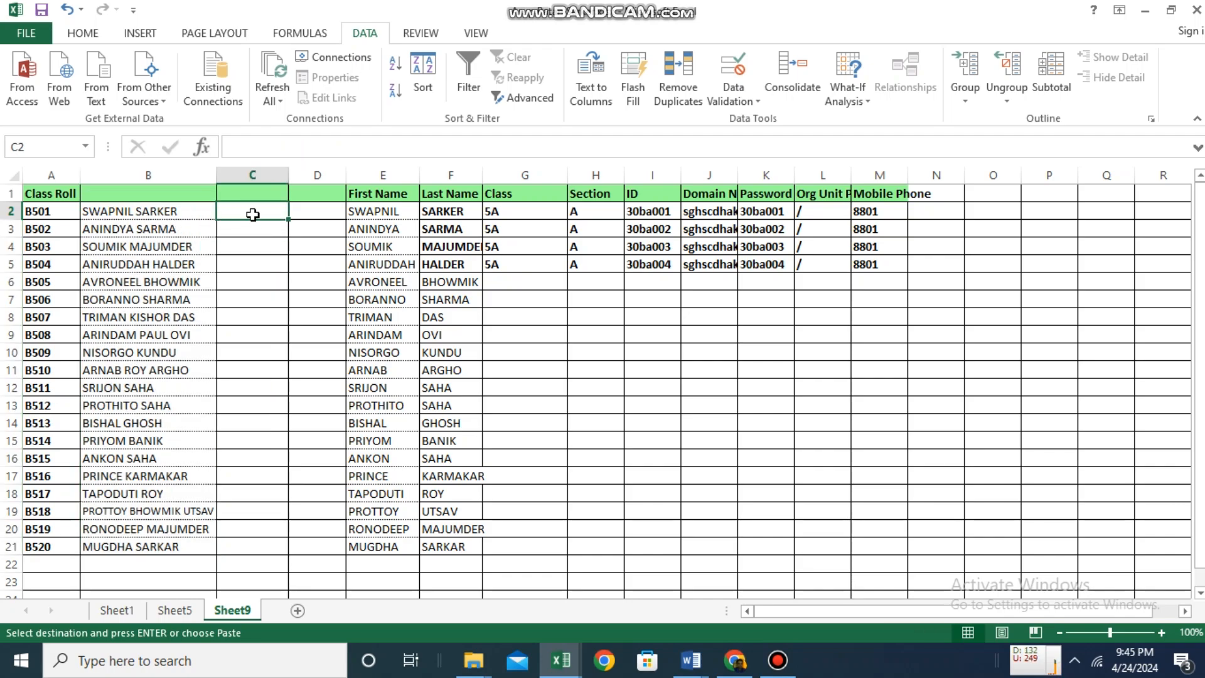
{"action": "right_click", "coordinate": [245, 210]}
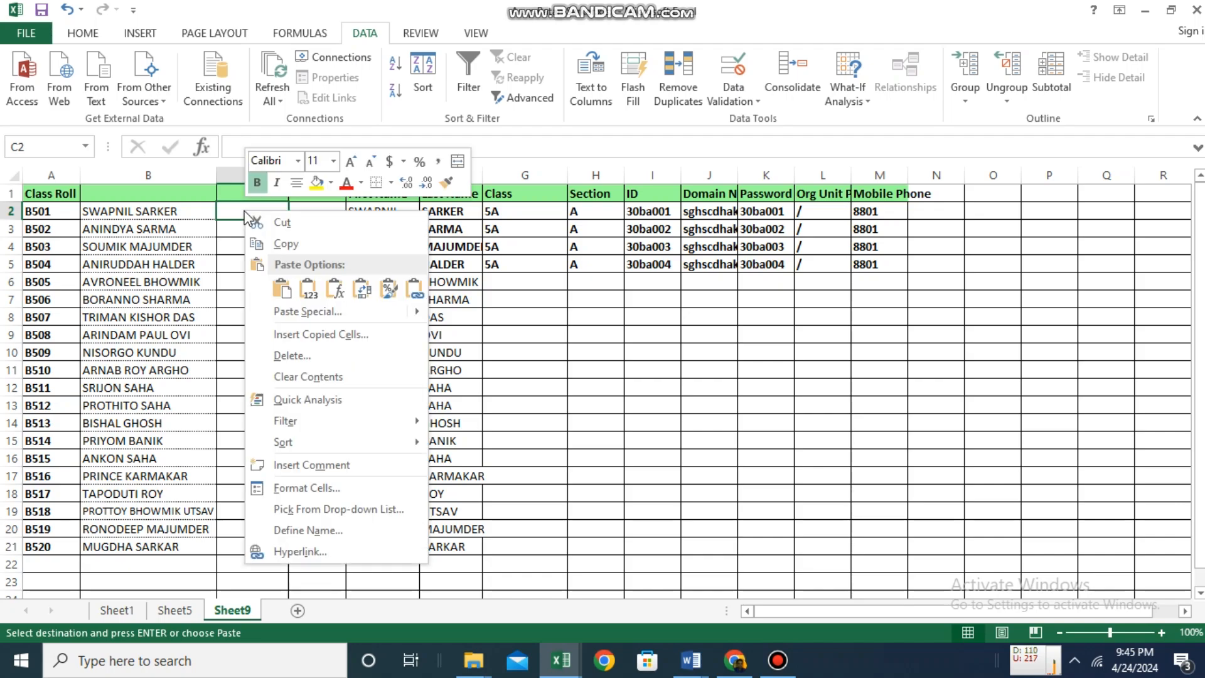
{"action": "left_click", "coordinate": [280, 292]}
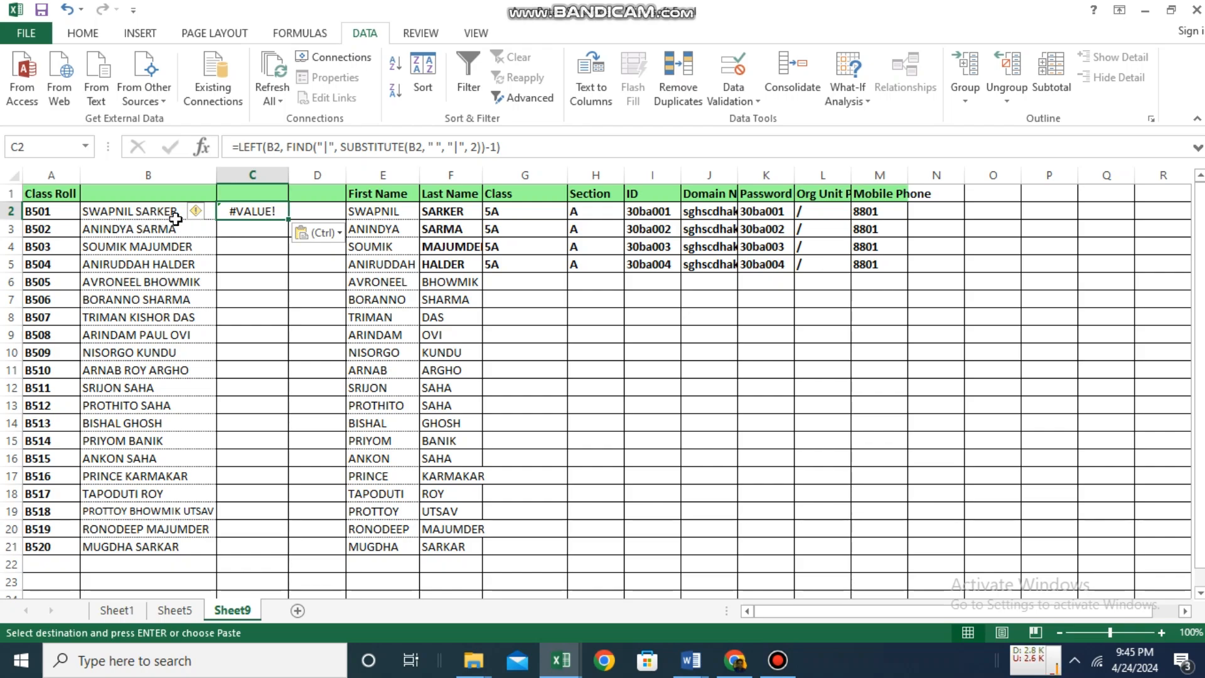
{"action": "left_click_drag", "start_coordinate": [291, 219], "coordinate": [267, 552]}
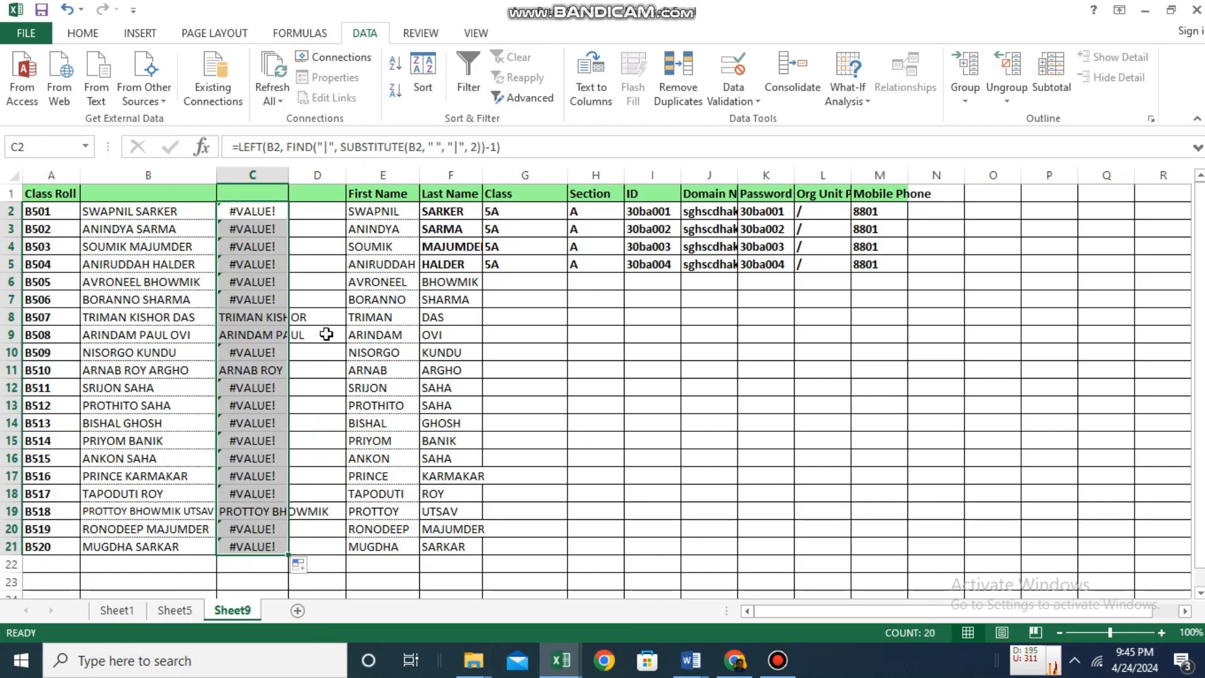
{"action": "left_click", "coordinate": [307, 371]}
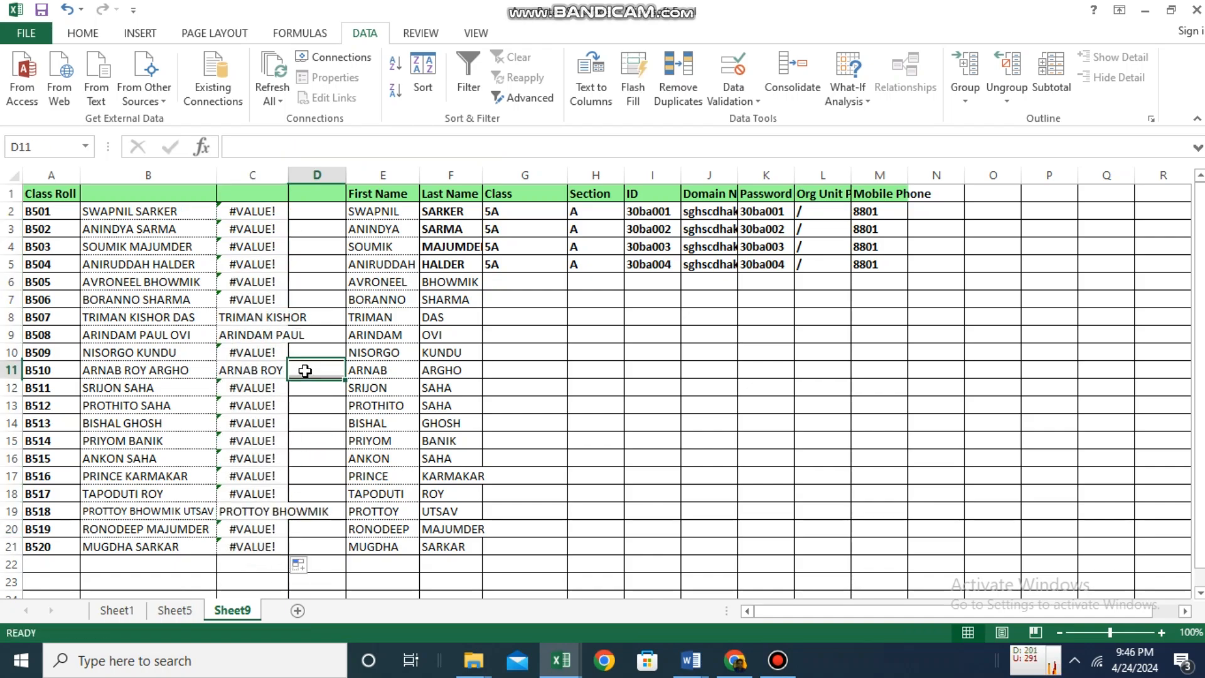
{"action": "left_click", "coordinate": [244, 333]}
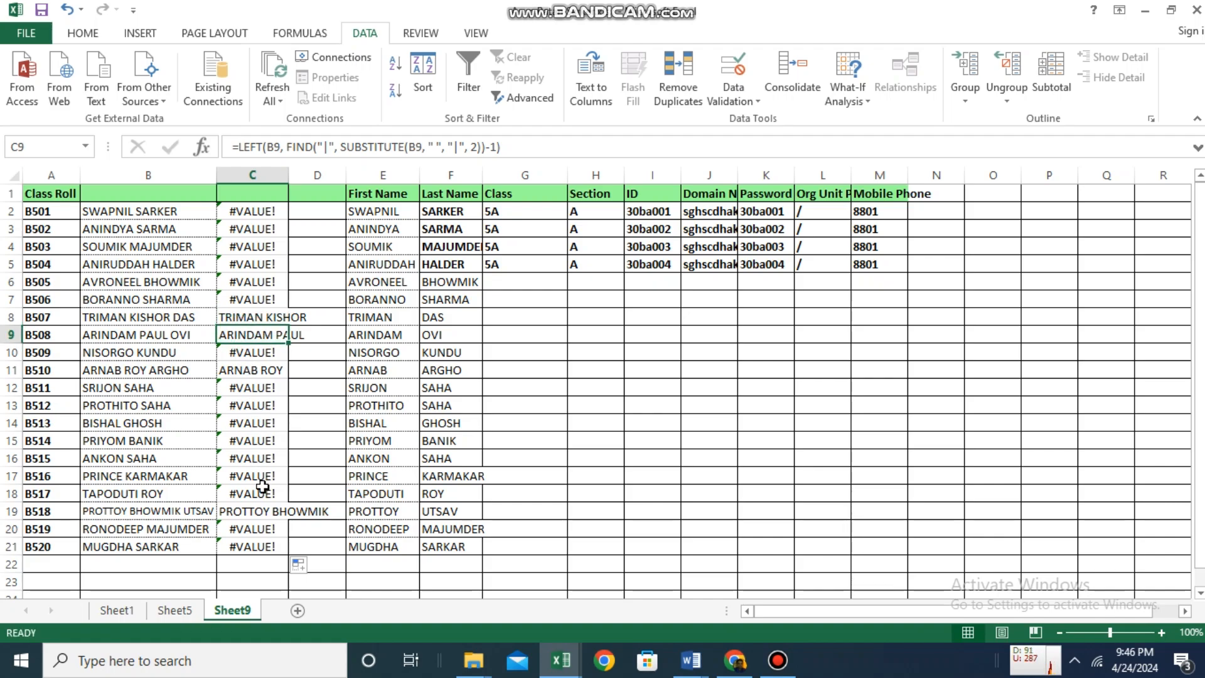
{"action": "left_click", "coordinate": [252, 512]}
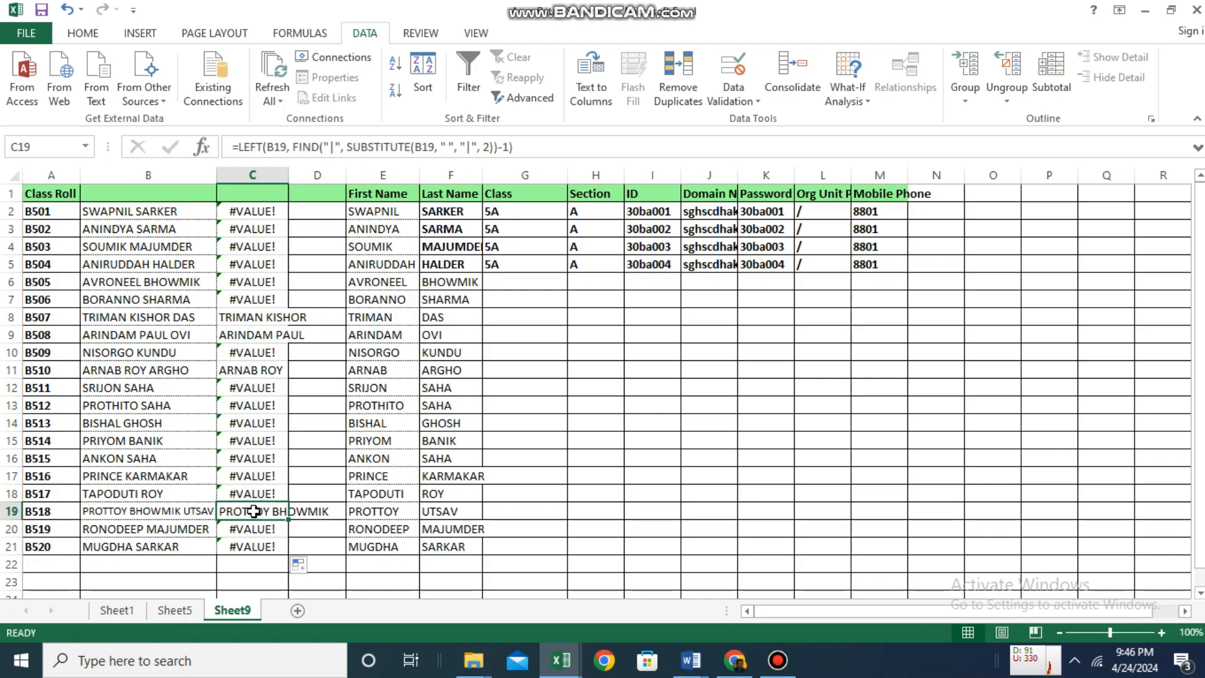
Try to paste C8 with its formula into First Name cell E8 of roll B507, and undo the paste
{"action": "left_click", "coordinate": [258, 320]}
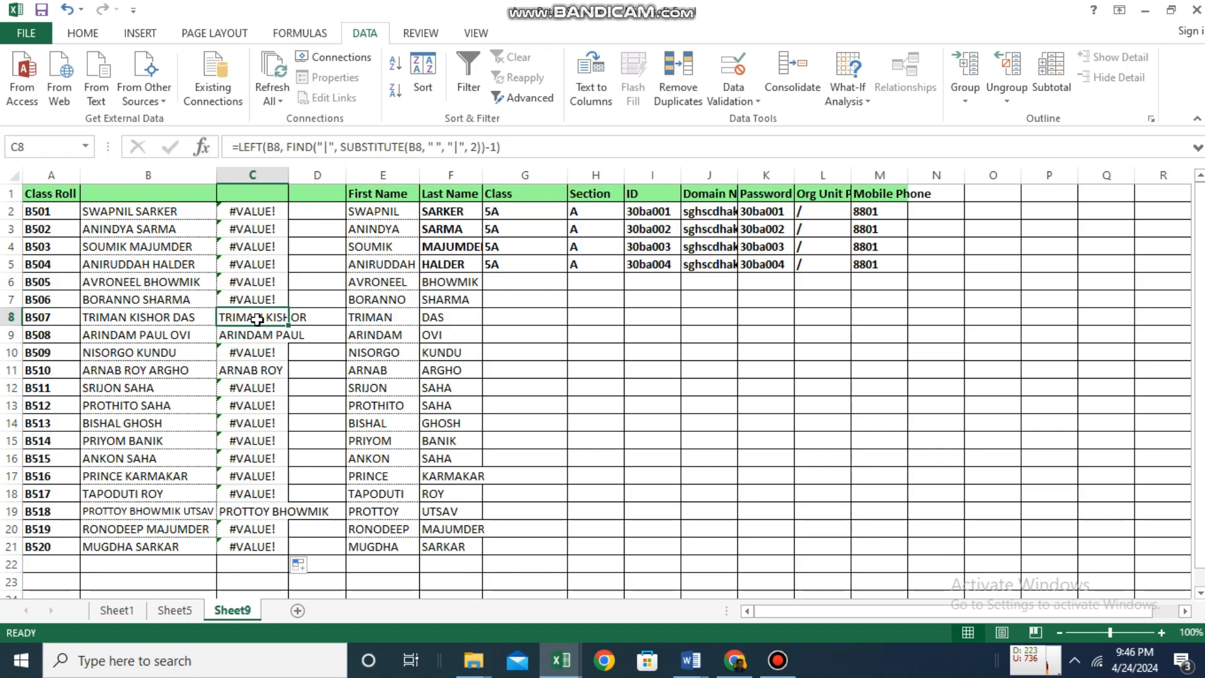
{"action": "right_click", "coordinate": [258, 320]}
{"action": "left_click", "coordinate": [297, 319]}
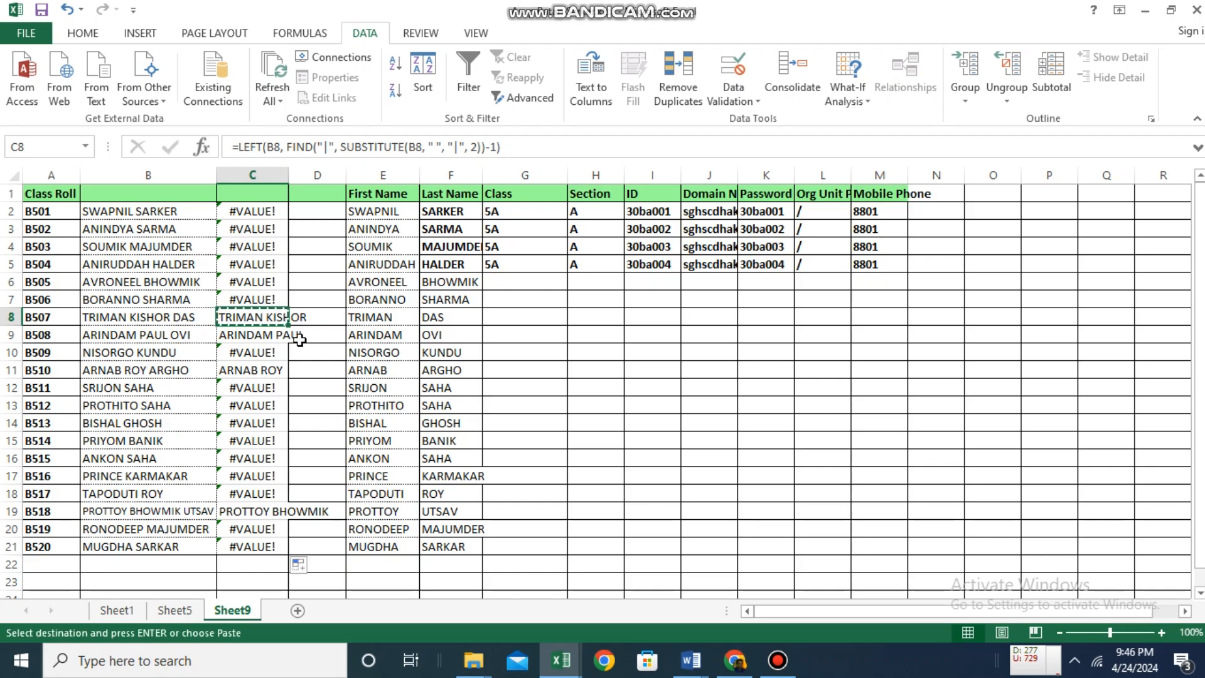
{"action": "left_click", "coordinate": [380, 318]}
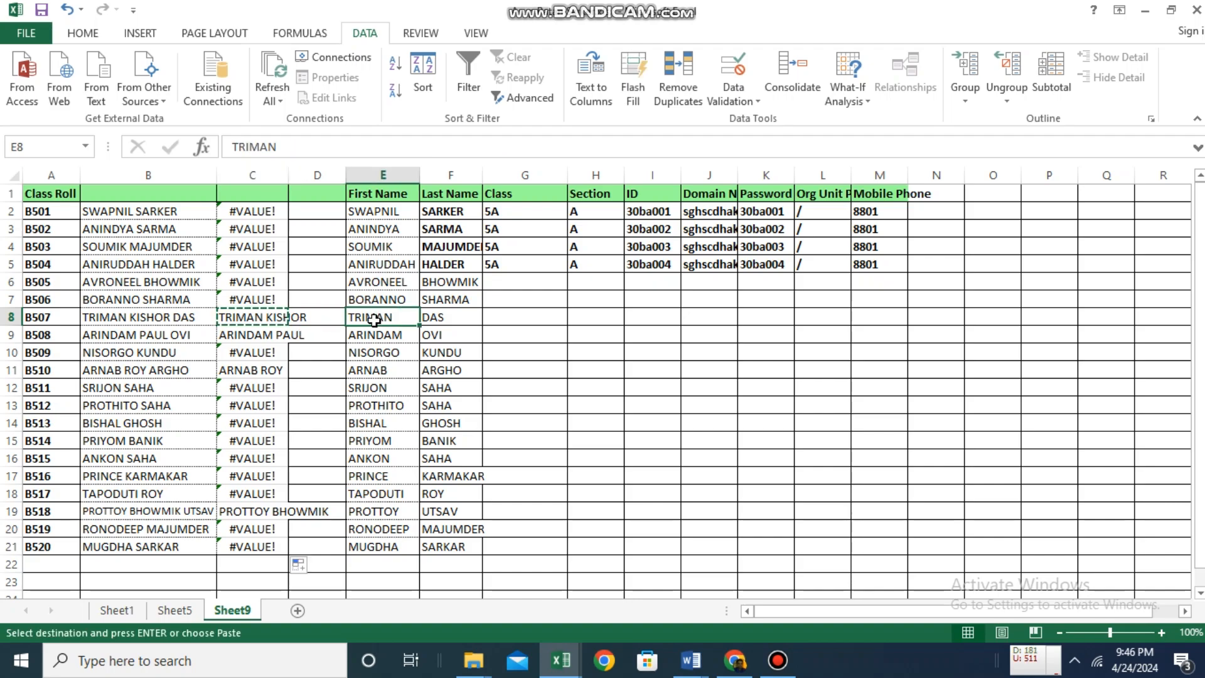
{"action": "right_click", "coordinate": [375, 321]}
{"action": "left_click", "coordinate": [411, 363]}
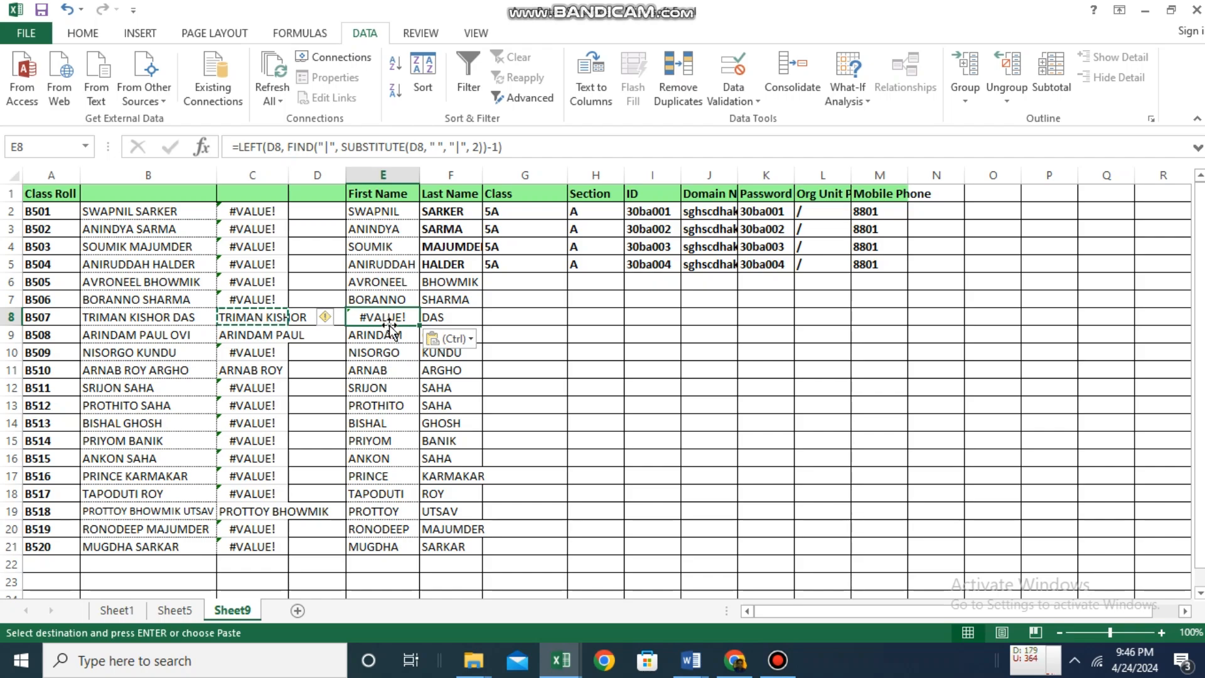
{"action": "left_click", "coordinate": [68, 17]}
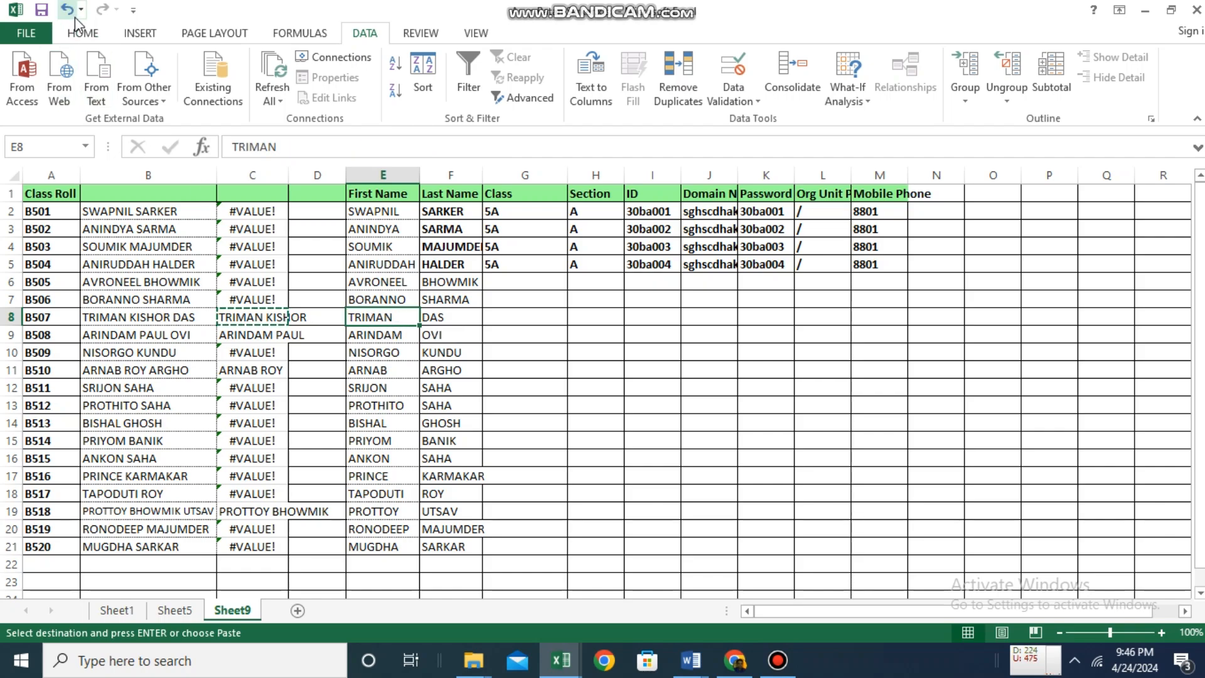
Replace the First Name of roll B507 in E8 with the combined first and middle name from C8, pasted as a value
{"action": "right_click", "coordinate": [262, 318]}
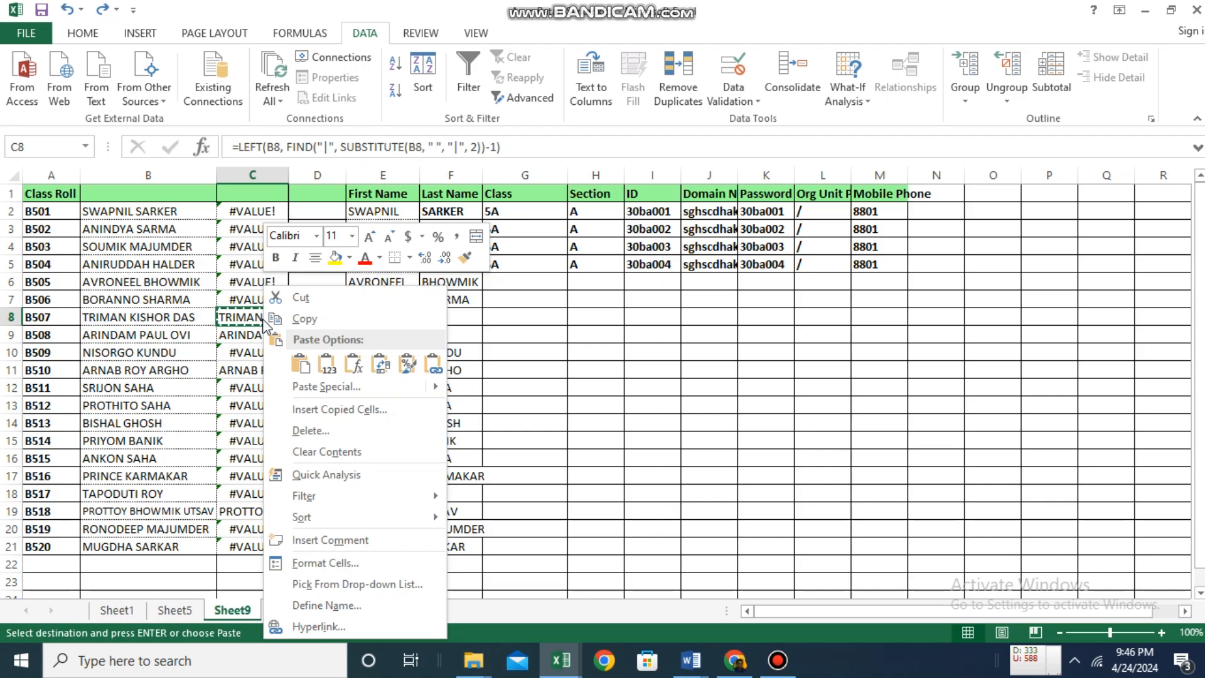
{"action": "left_click", "coordinate": [348, 326]}
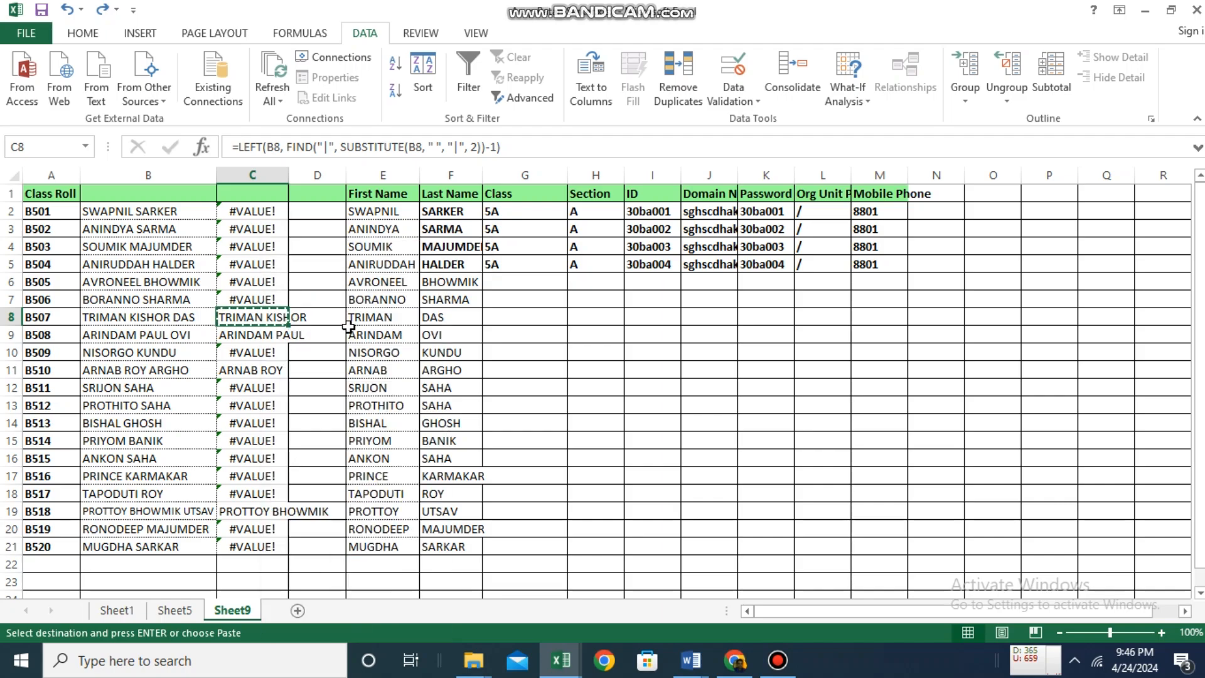
{"action": "left_click", "coordinate": [382, 320]}
{"action": "right_click", "coordinate": [384, 322]}
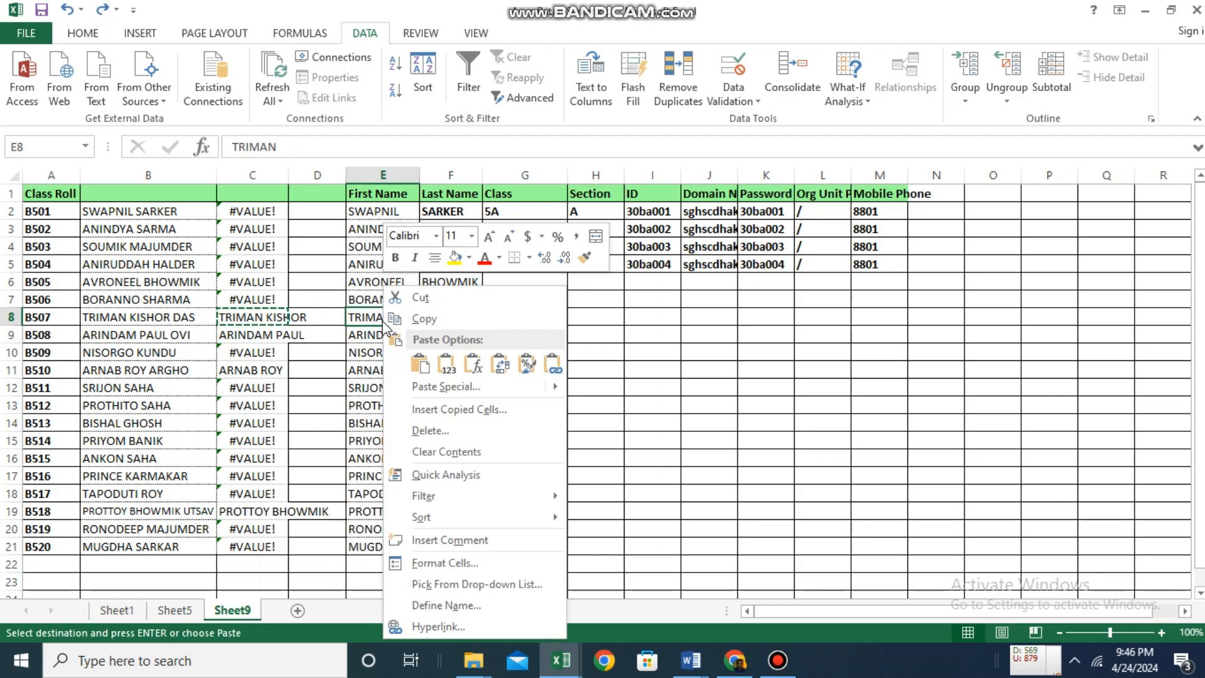
{"action": "left_click", "coordinate": [447, 367]}
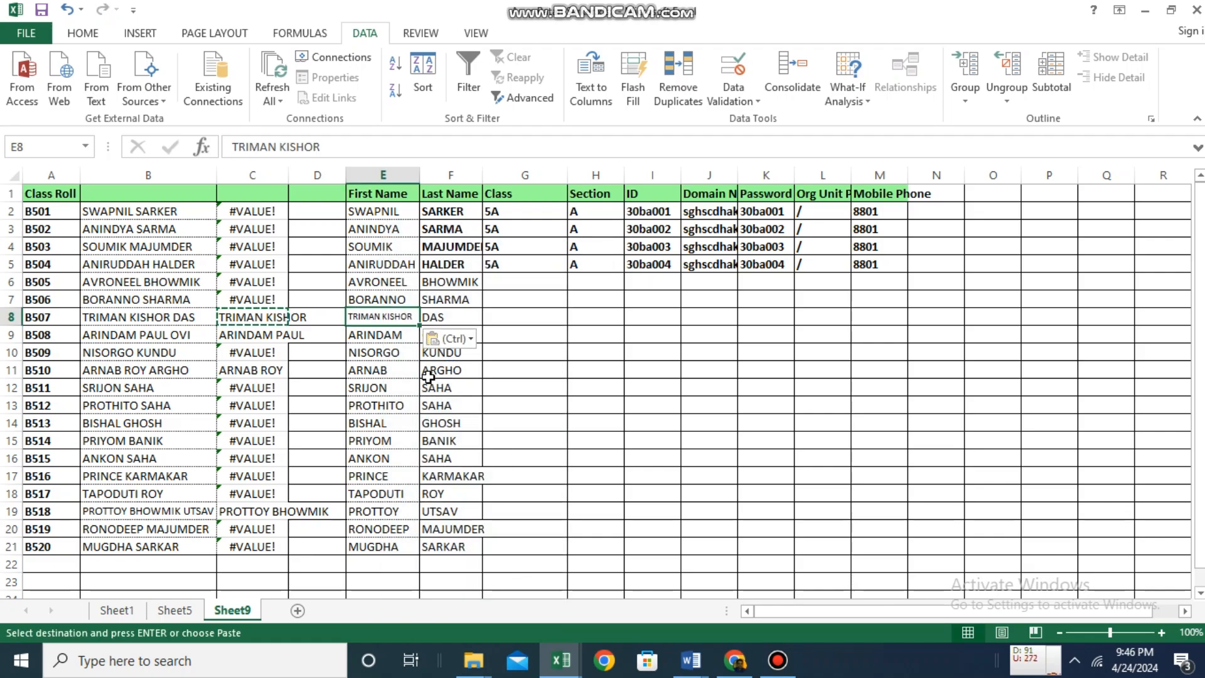
Copy the combined first and middle name of roll B508 from C9 into First Name cell E9 as a value
{"action": "left_click", "coordinate": [246, 338]}
{"action": "right_click", "coordinate": [246, 339]}
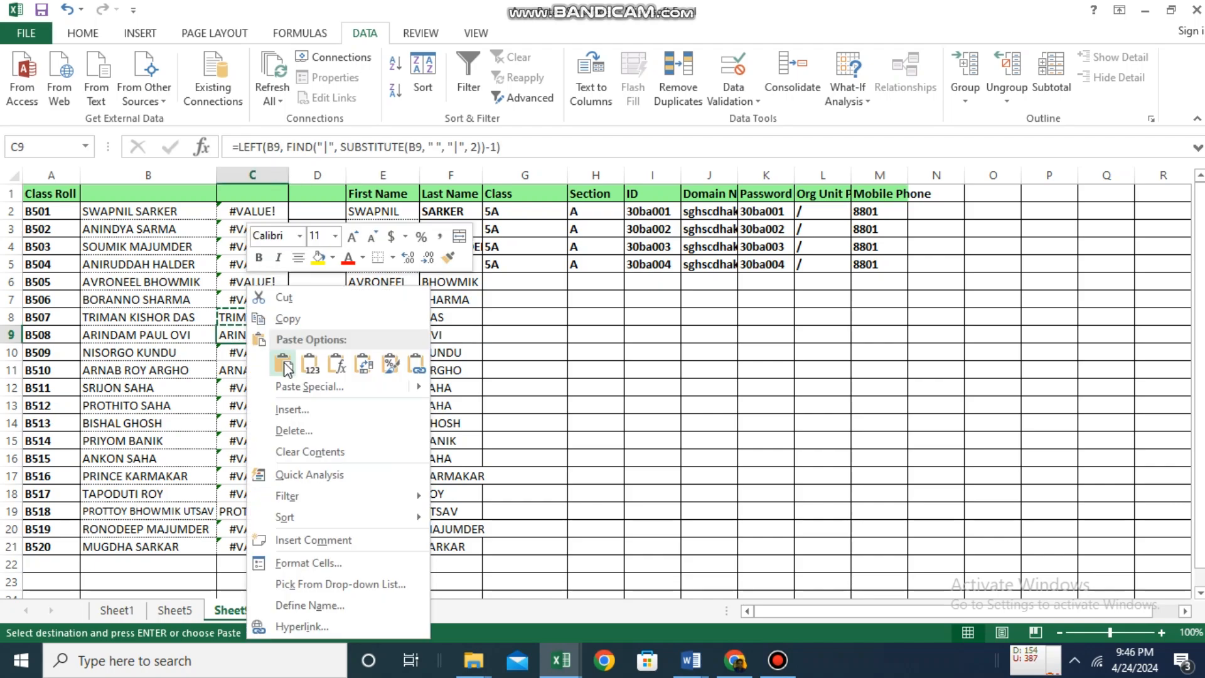
{"action": "left_click", "coordinate": [283, 364]}
{"action": "left_click", "coordinate": [290, 319]}
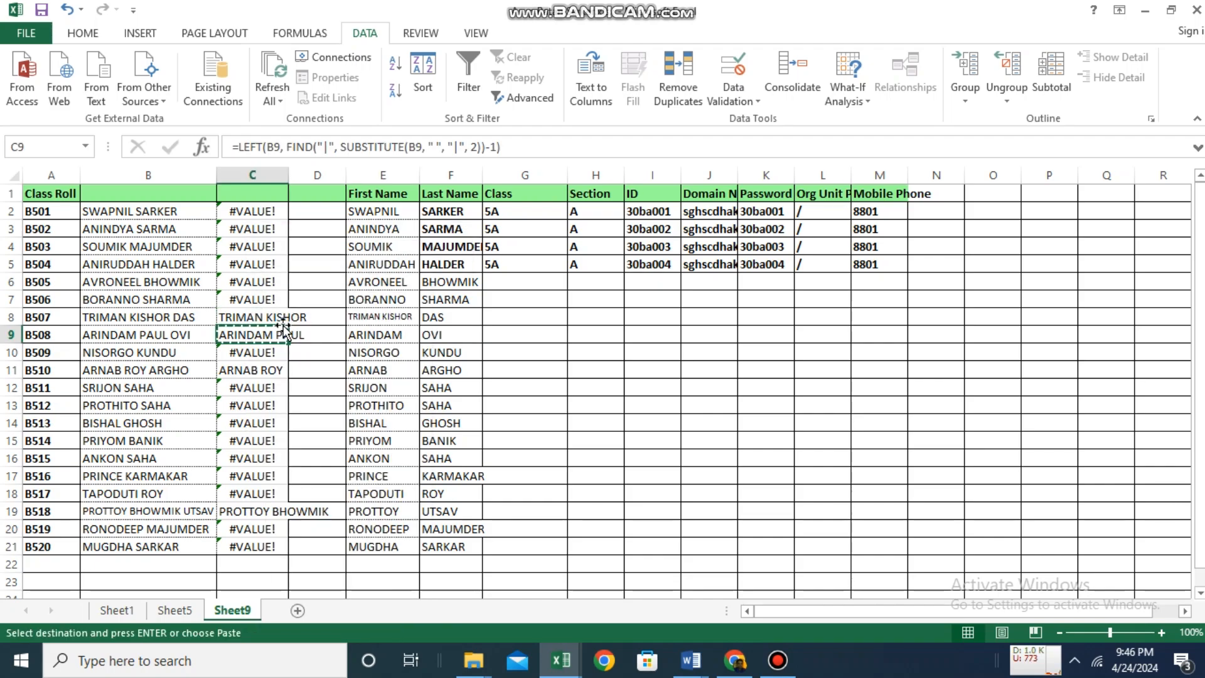
{"action": "right_click", "coordinate": [385, 337]}
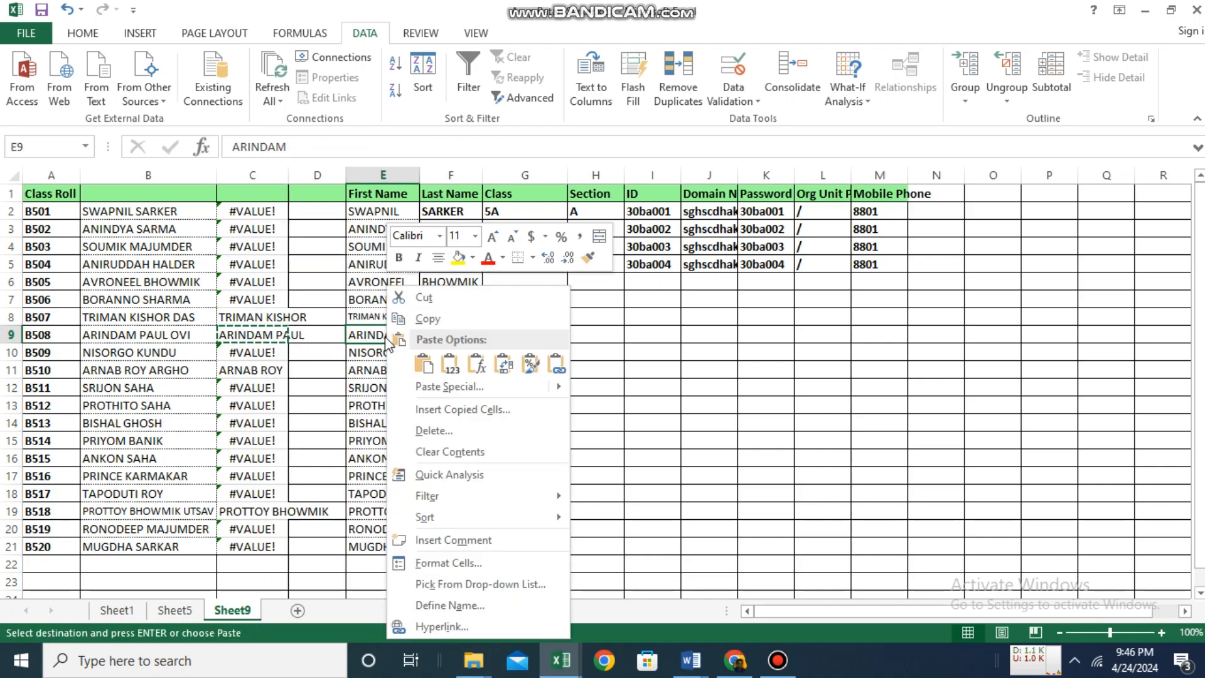
{"action": "left_click", "coordinate": [451, 366]}
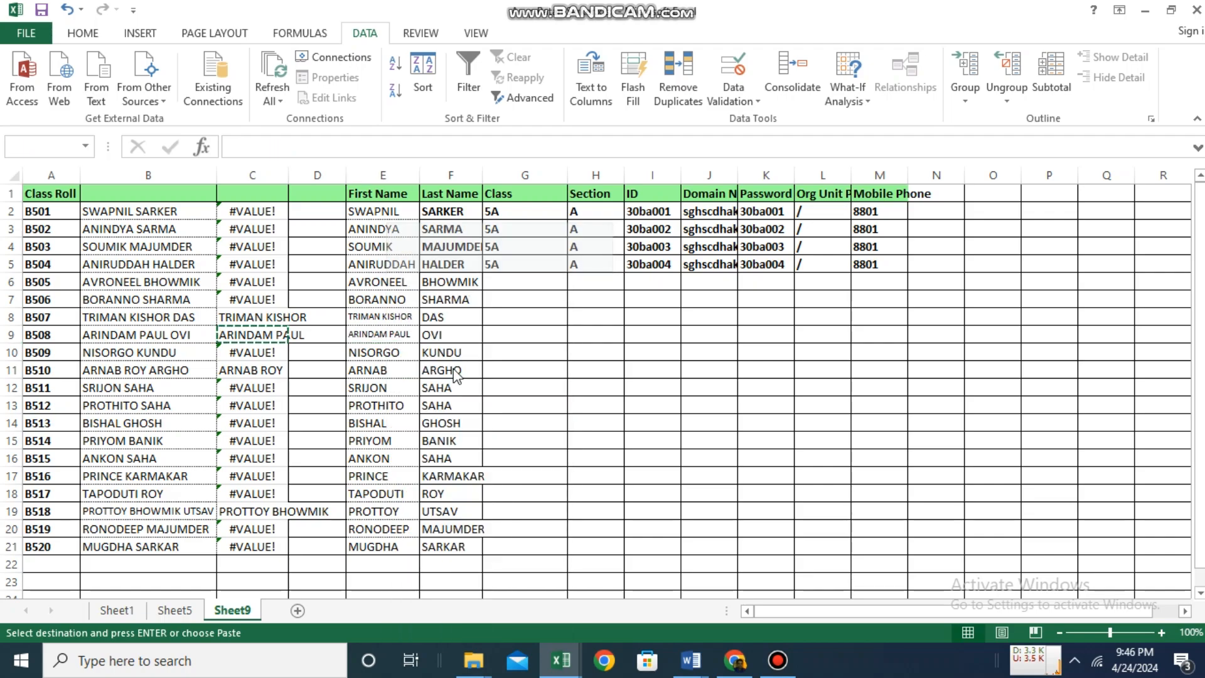
Copy the combined first and middle name of roll B518 from C19 into First Name cell E19 as a value
{"action": "left_click", "coordinate": [258, 514]}
{"action": "right_click", "coordinate": [259, 516]}
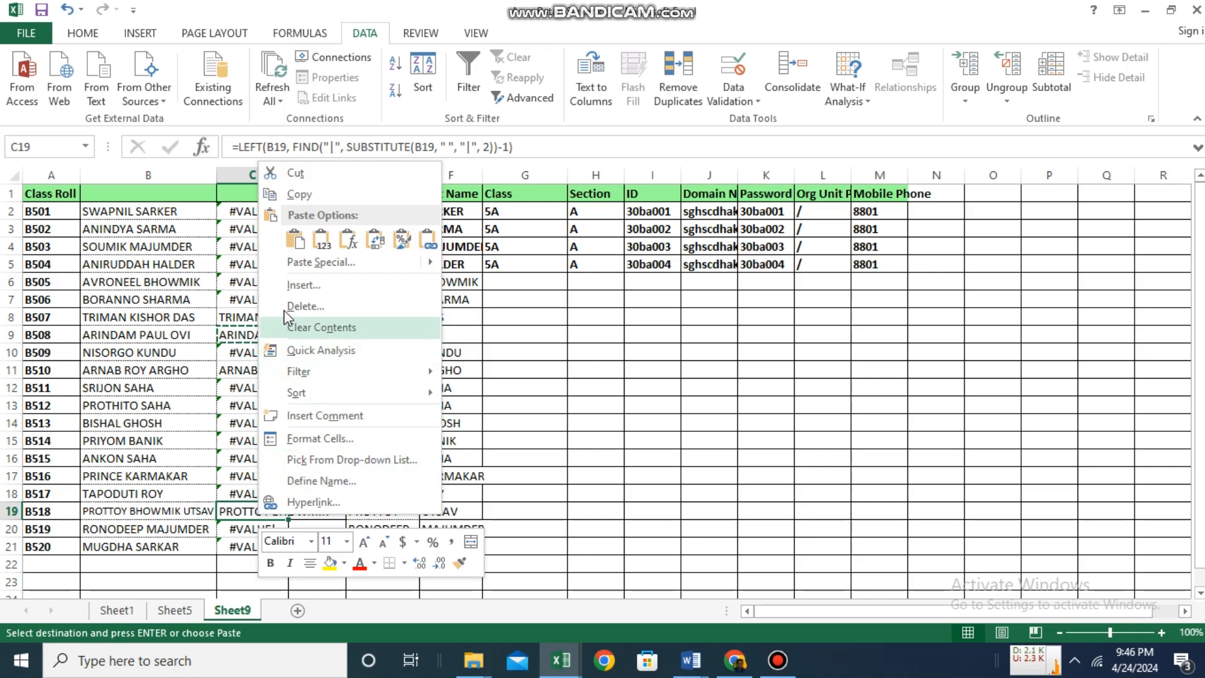
{"action": "left_click", "coordinate": [308, 196]}
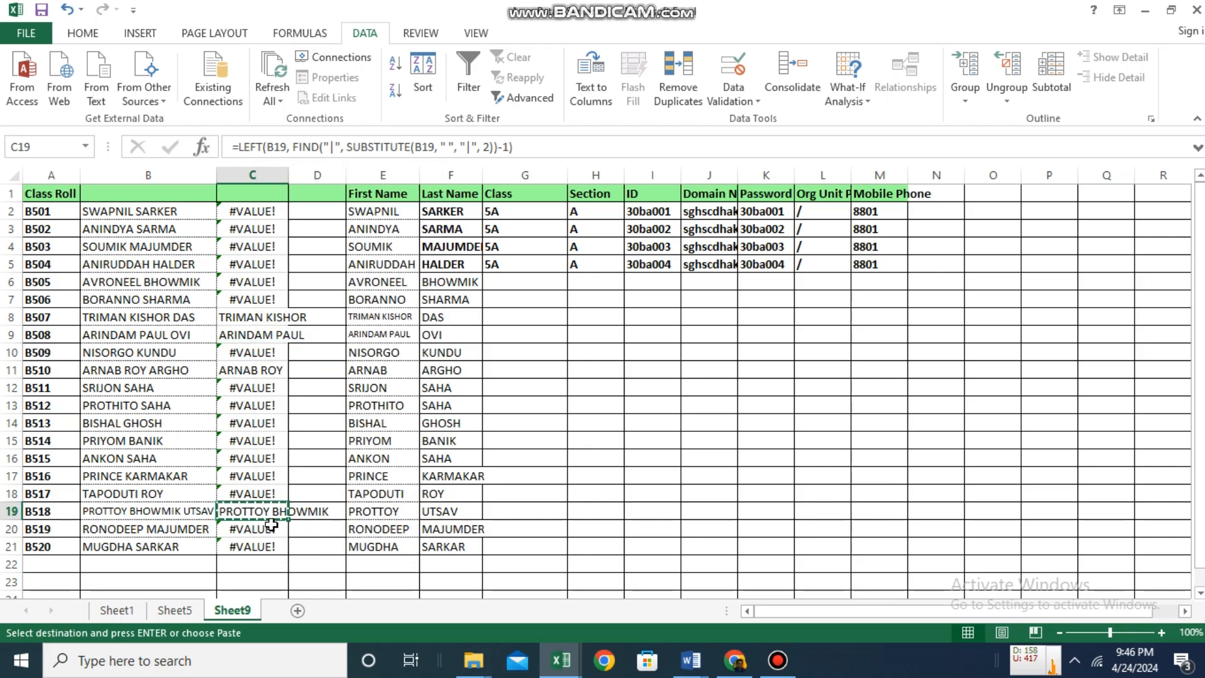
{"action": "left_click", "coordinate": [371, 512]}
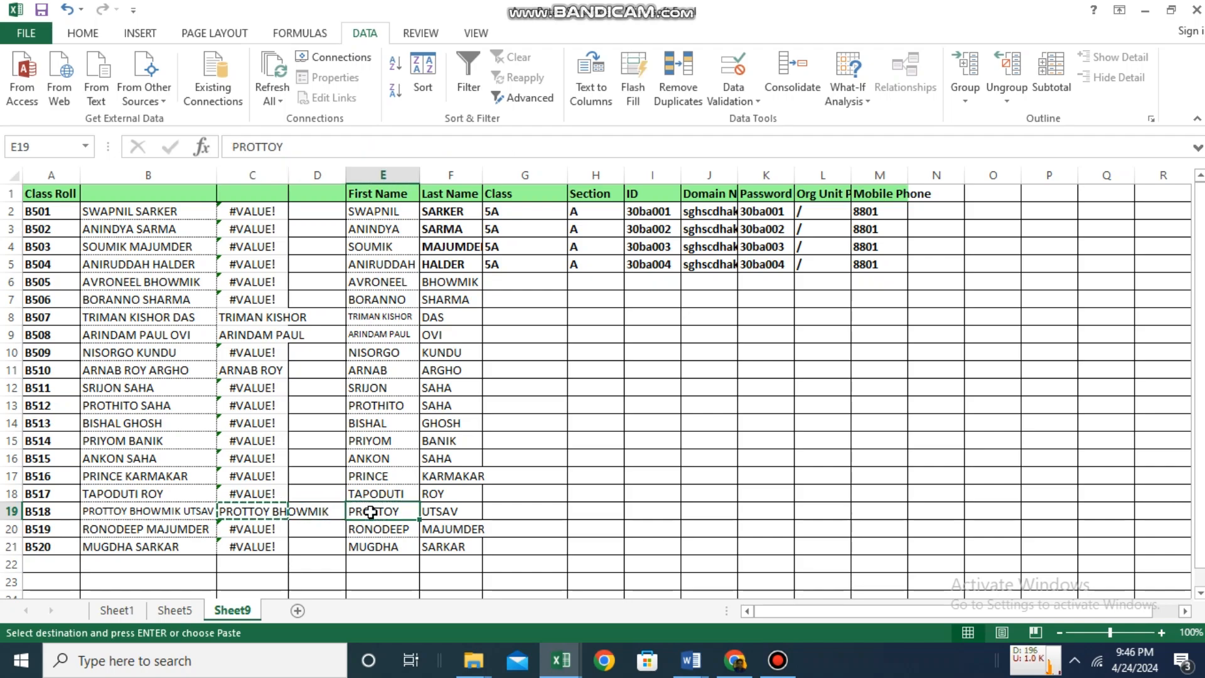
{"action": "right_click", "coordinate": [371, 512]}
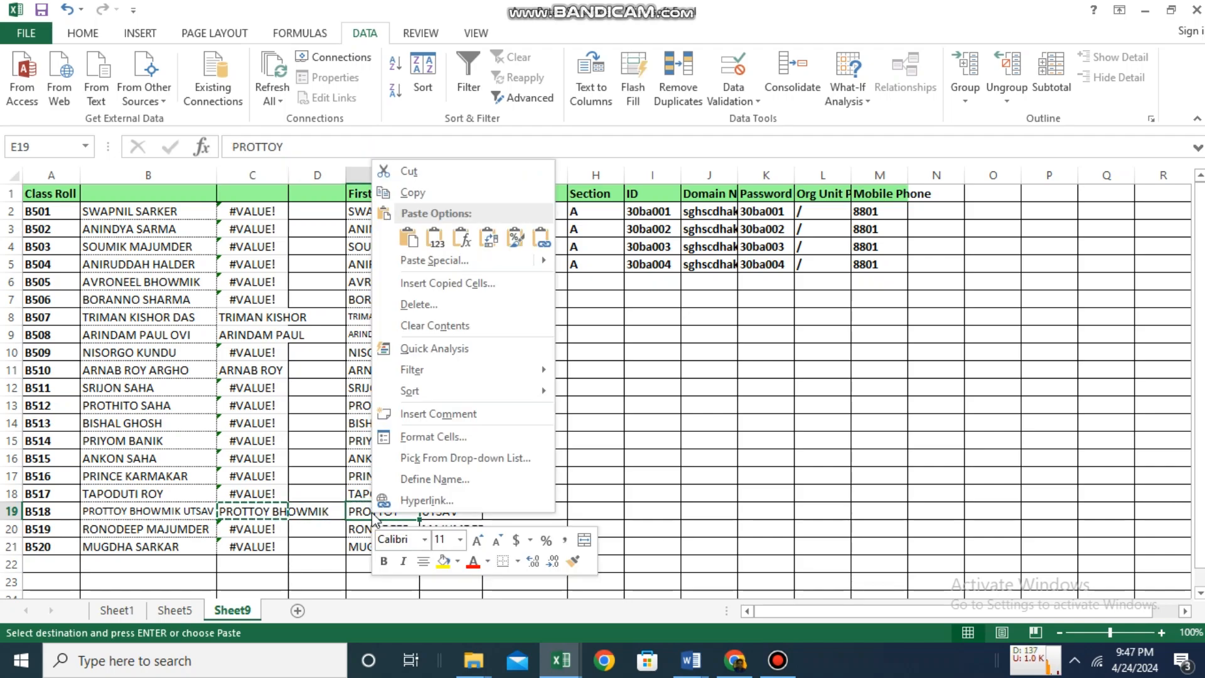
{"action": "left_click", "coordinate": [444, 248]}
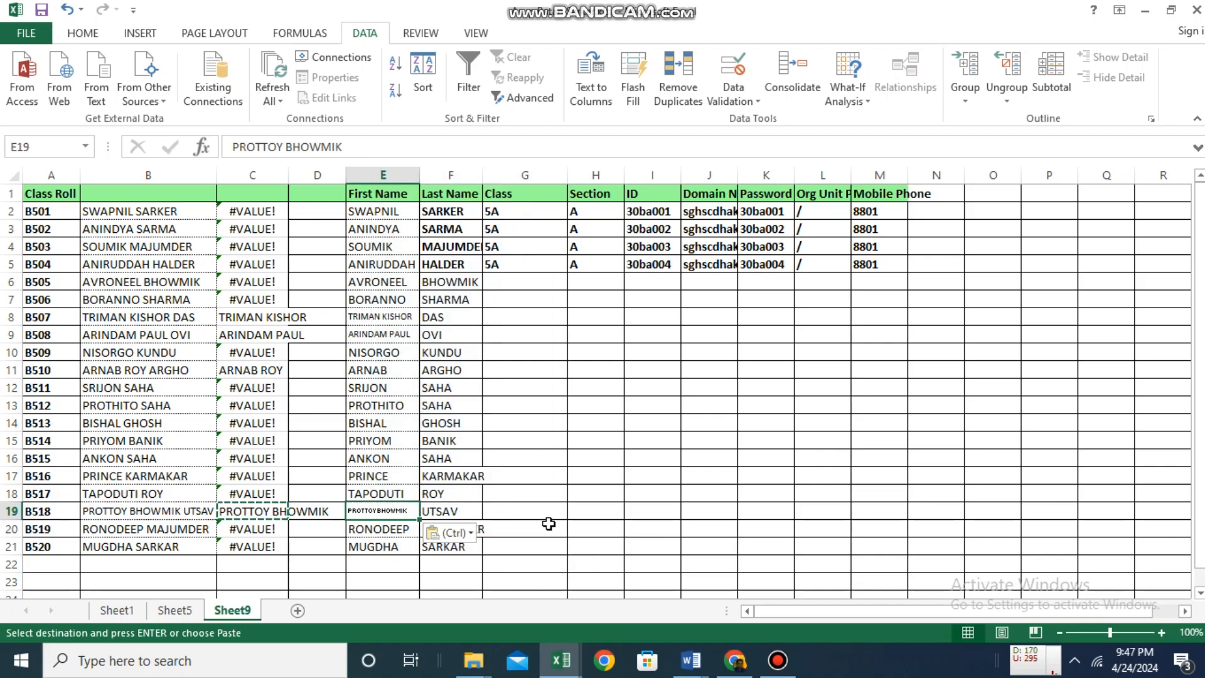
Delete helper columns B to D so the First Name column directly follows Class Roll
{"action": "left_click", "coordinate": [154, 180]}
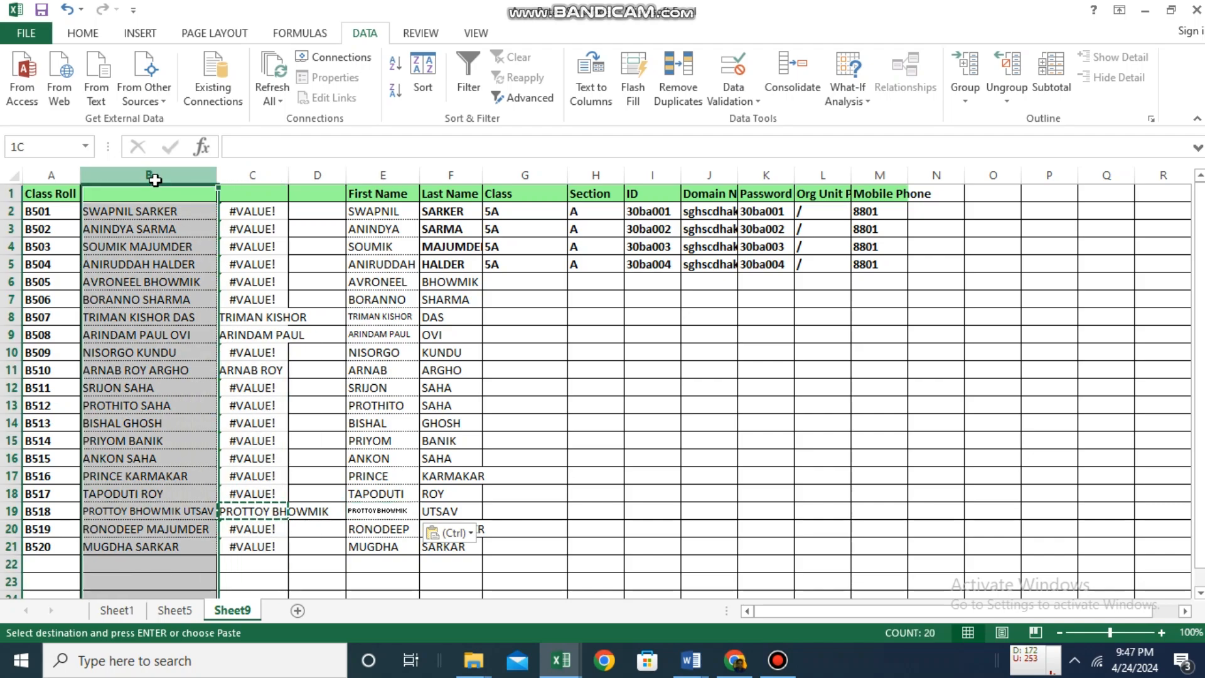
{"action": "left_click_drag", "start_coordinate": [155, 180], "coordinate": [299, 180]}
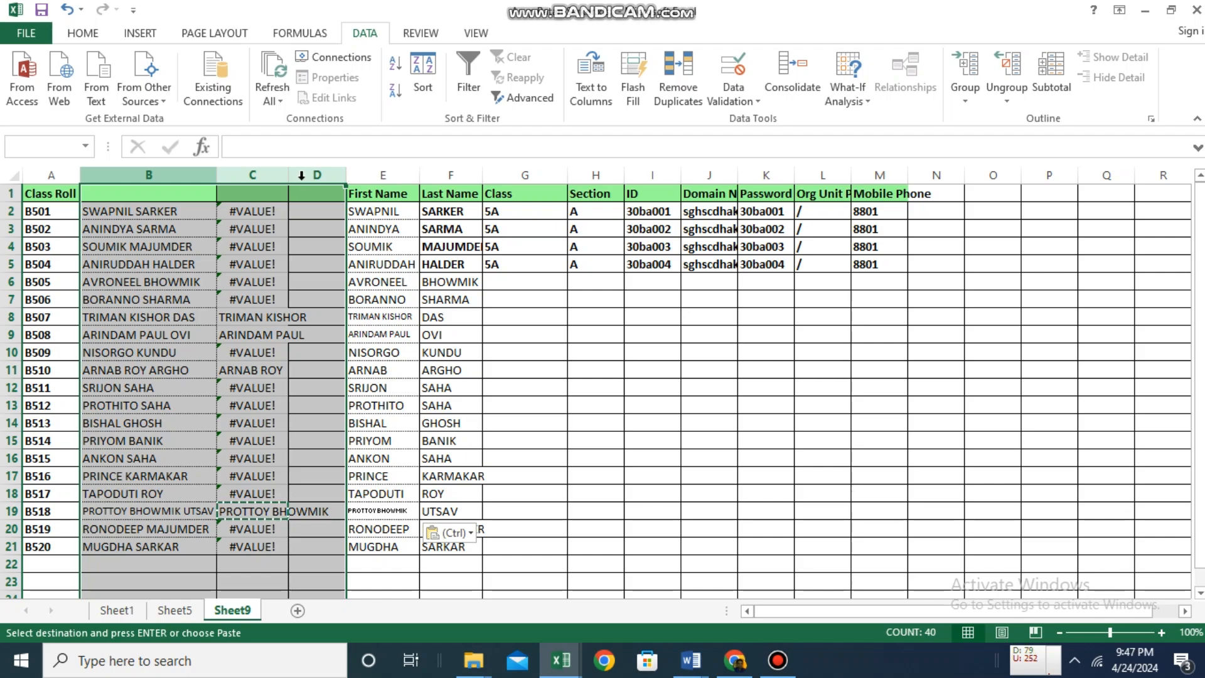
{"action": "right_click", "coordinate": [244, 176]}
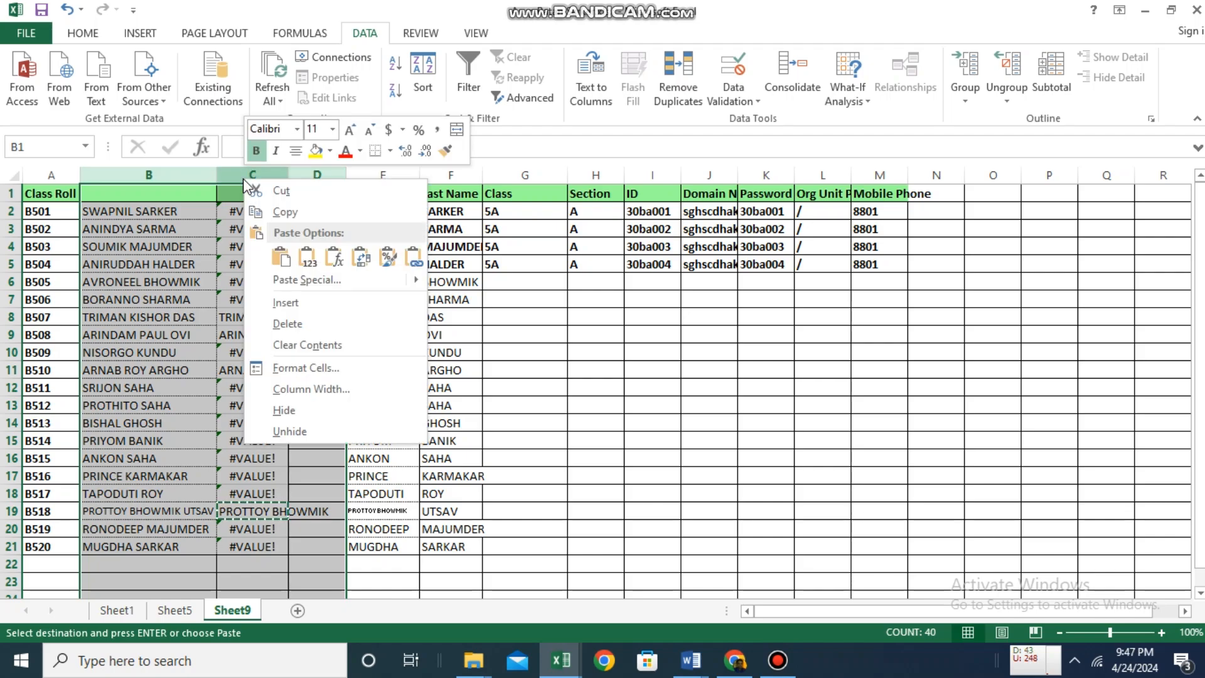
{"action": "left_click", "coordinate": [288, 324]}
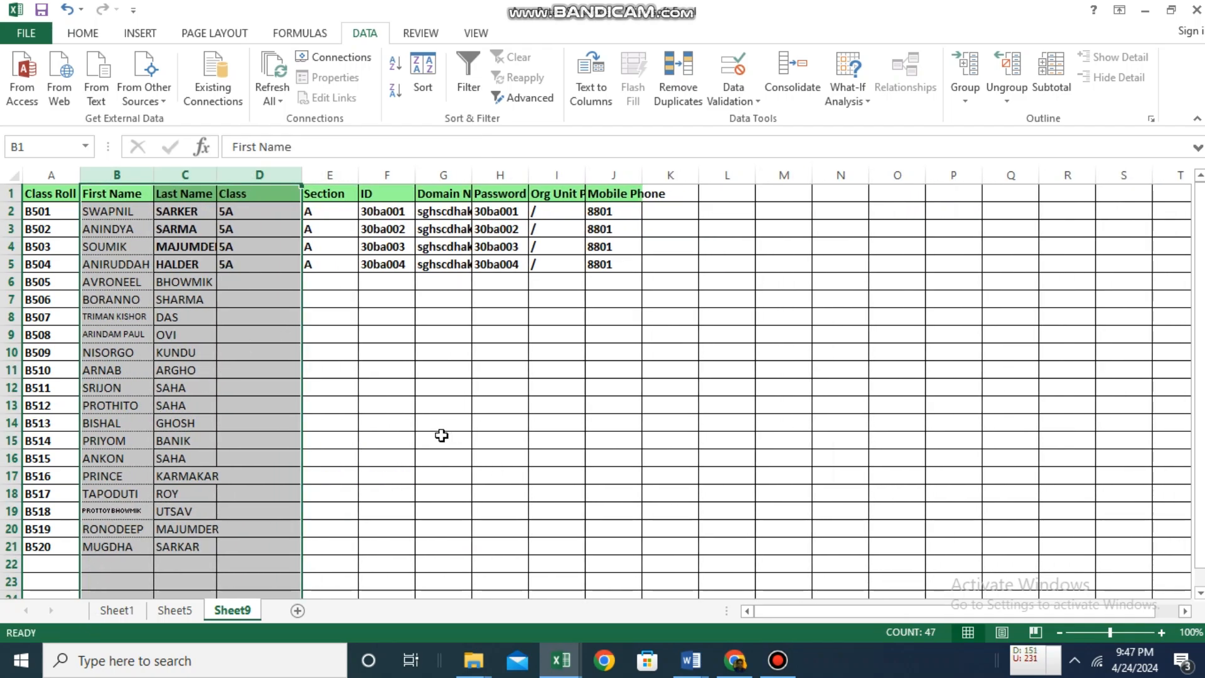
{"action": "left_click", "coordinate": [347, 407]}
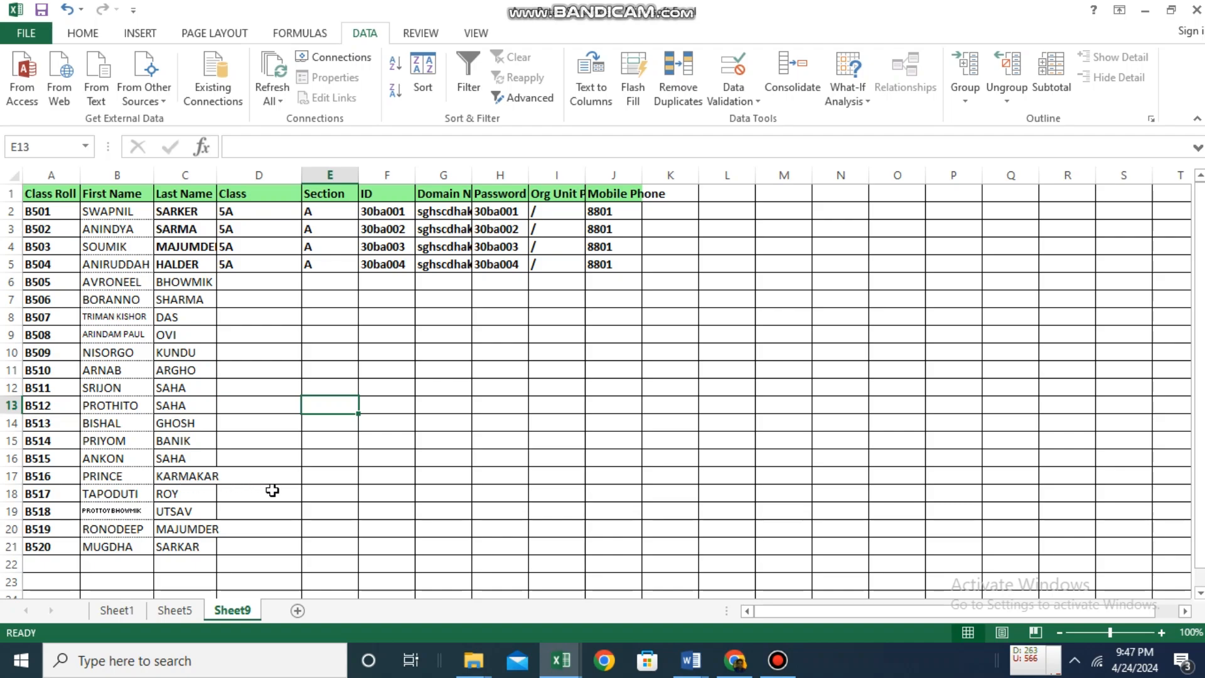
{"action": "left_click", "coordinate": [777, 660]}
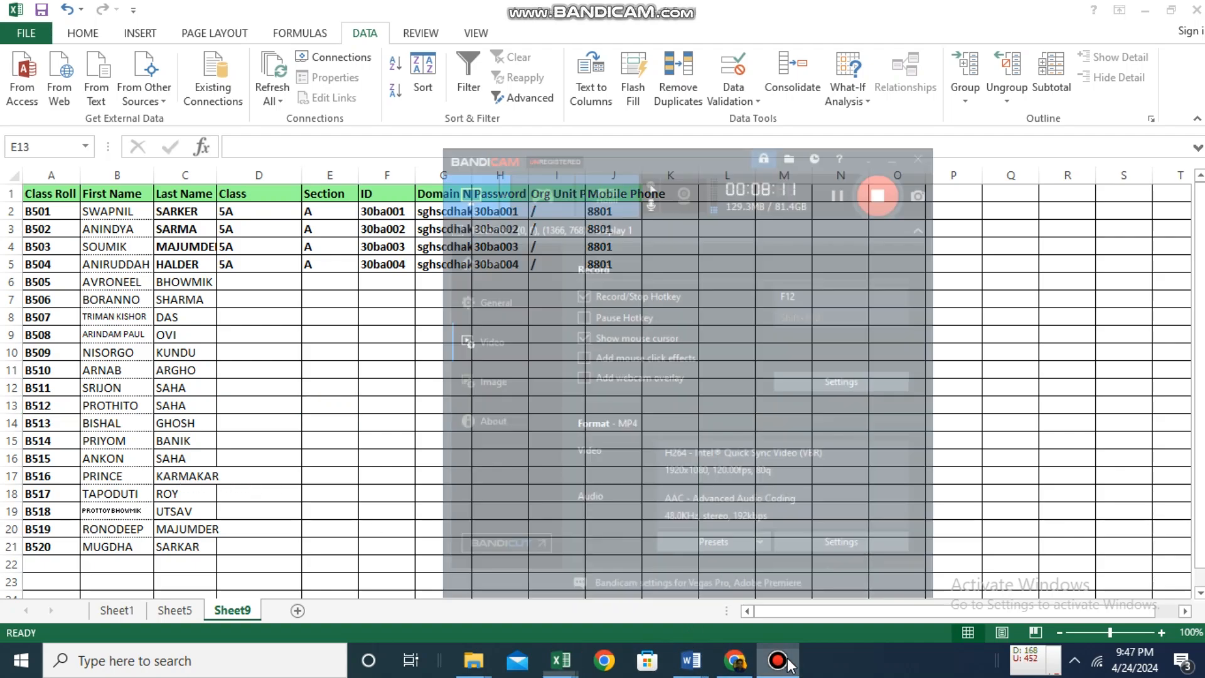